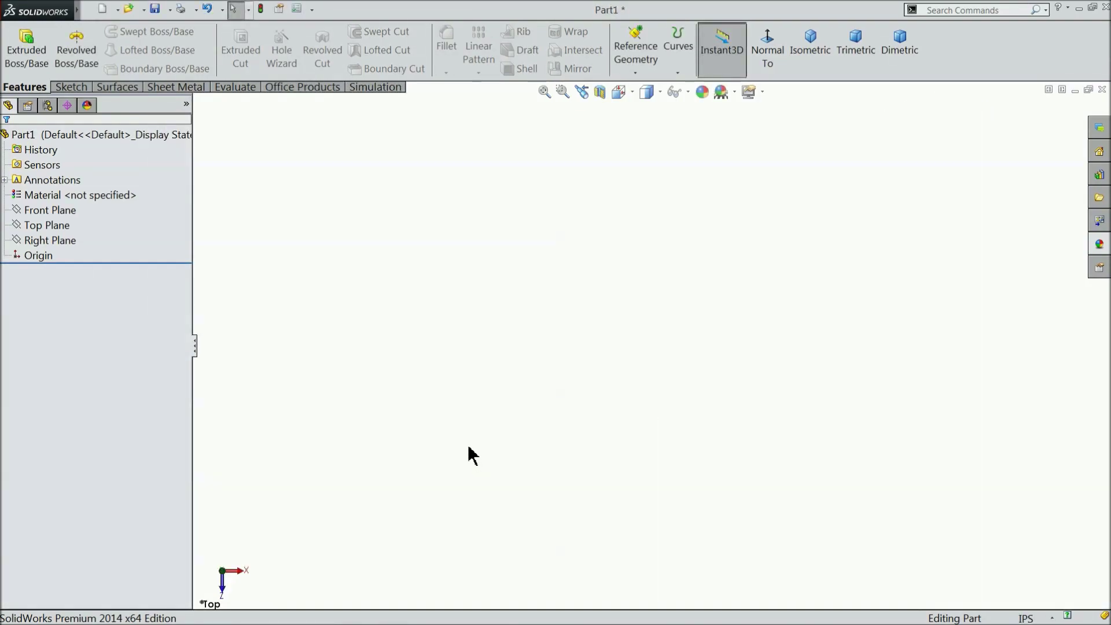
# Sketch a six-sided inscribed-circle polygon about 6.52 in across on the Top Plane, centred on the origin, and make its upper edge horizontal.
pyautogui.click(38, 241)
pyautogui.click(29, 225)
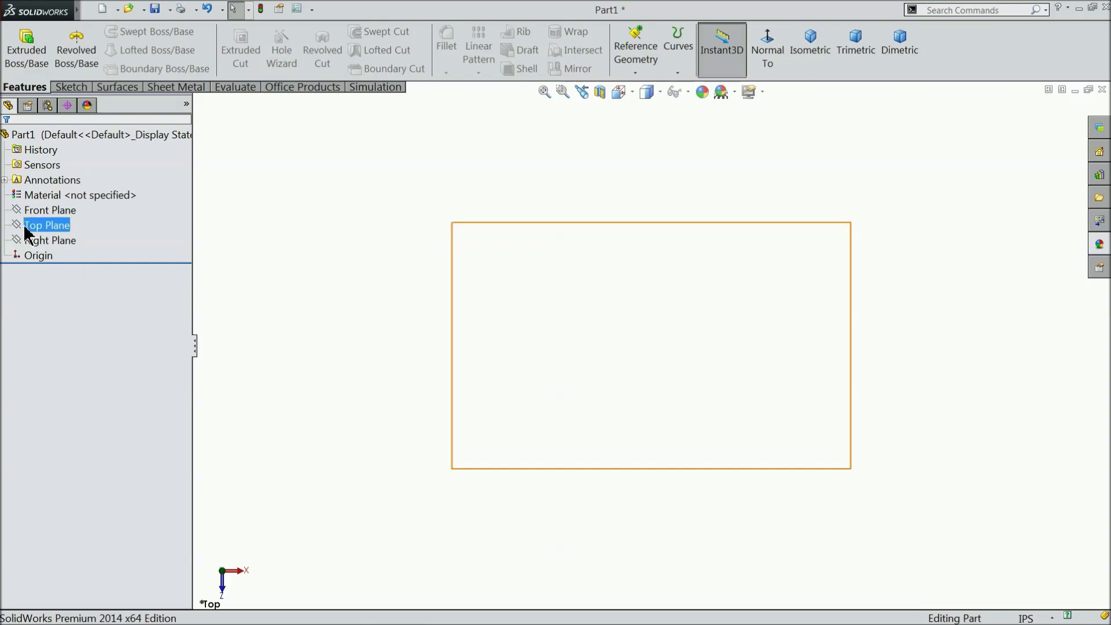
pyautogui.click(33, 209)
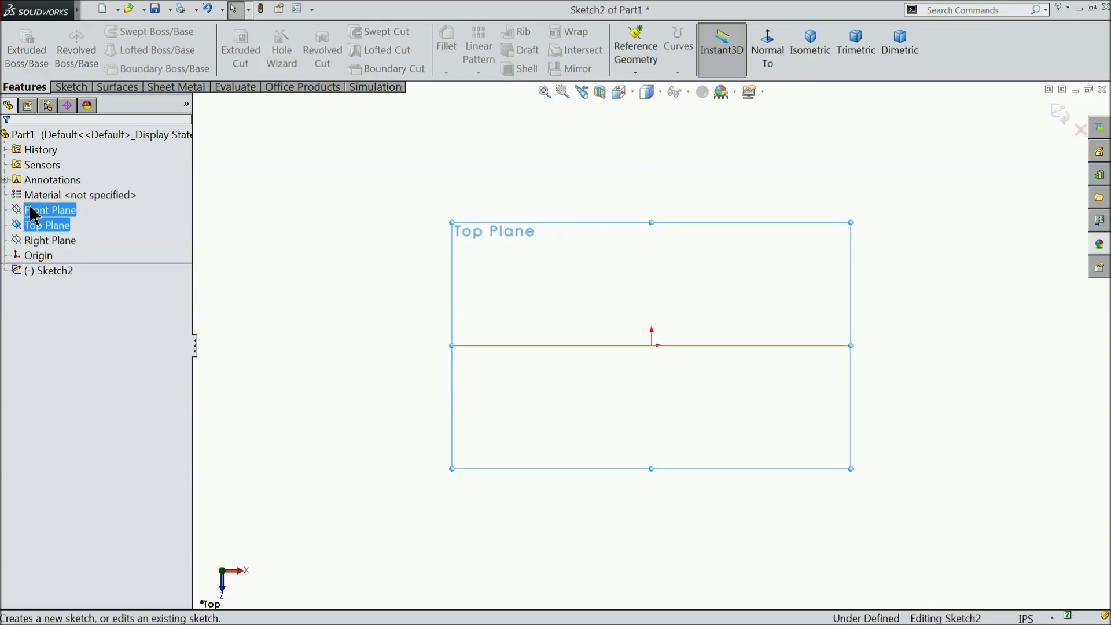
pyautogui.click(70, 87)
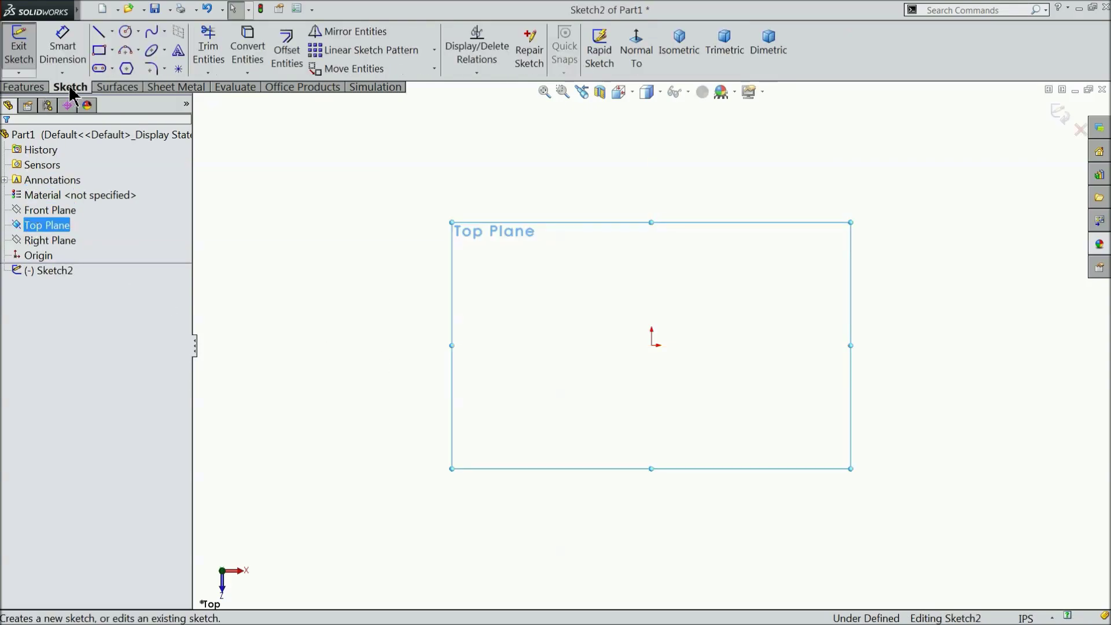
pyautogui.click(126, 70)
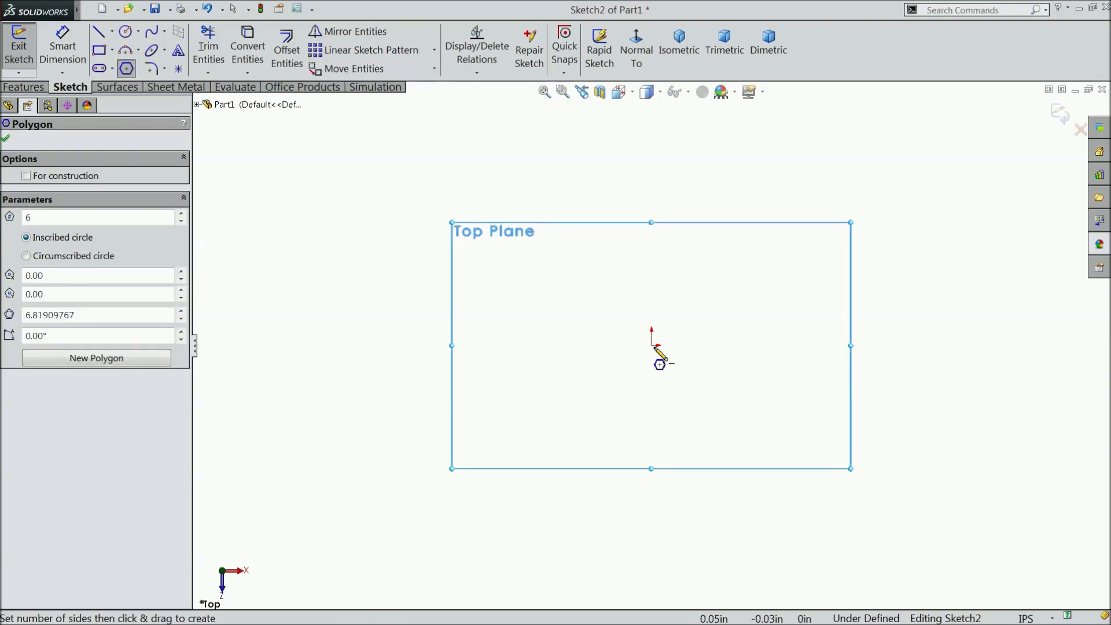
pyautogui.moveTo(652, 346); pyautogui.dragTo(471, 232)
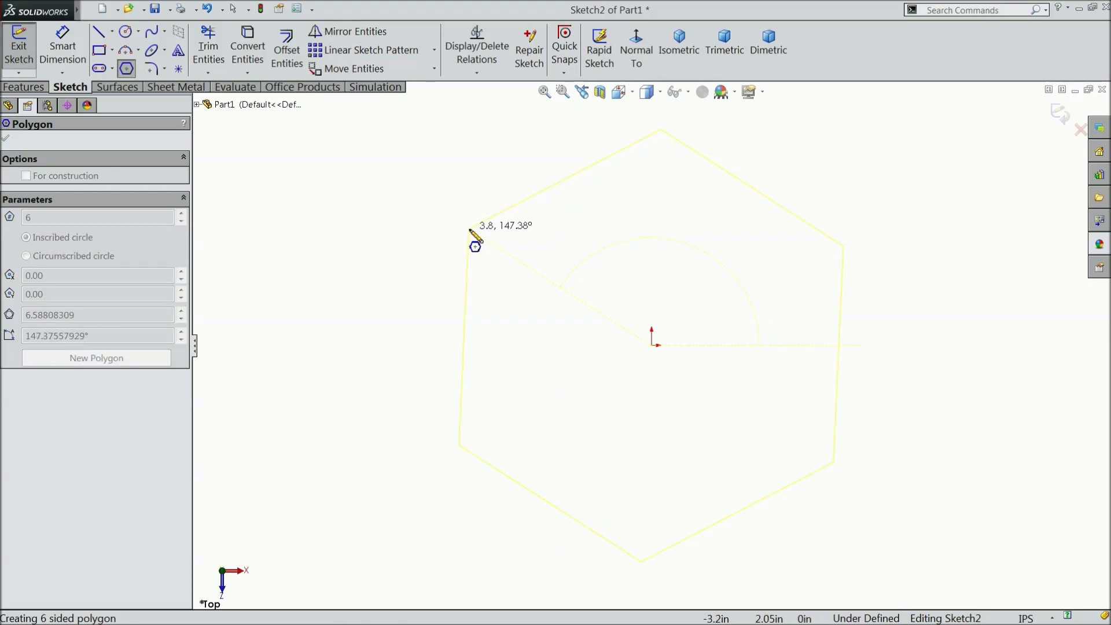
pyautogui.moveTo(443, 288); pyautogui.dragTo(440, 348)
pyautogui.rightClick(440, 348)
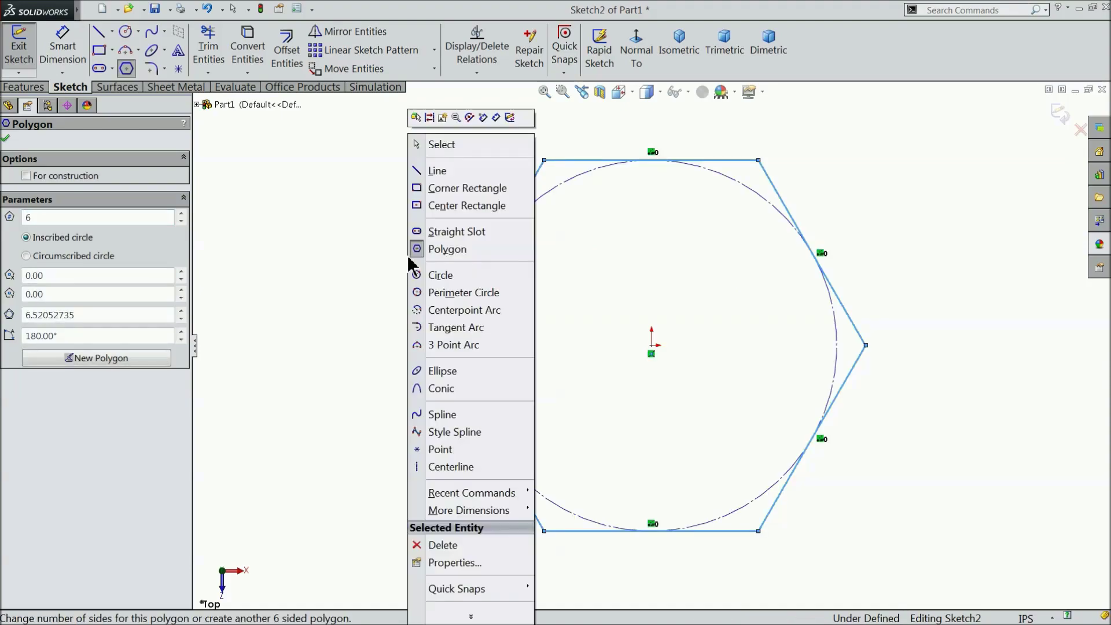
pyautogui.click(436, 146)
pyautogui.click(587, 168)
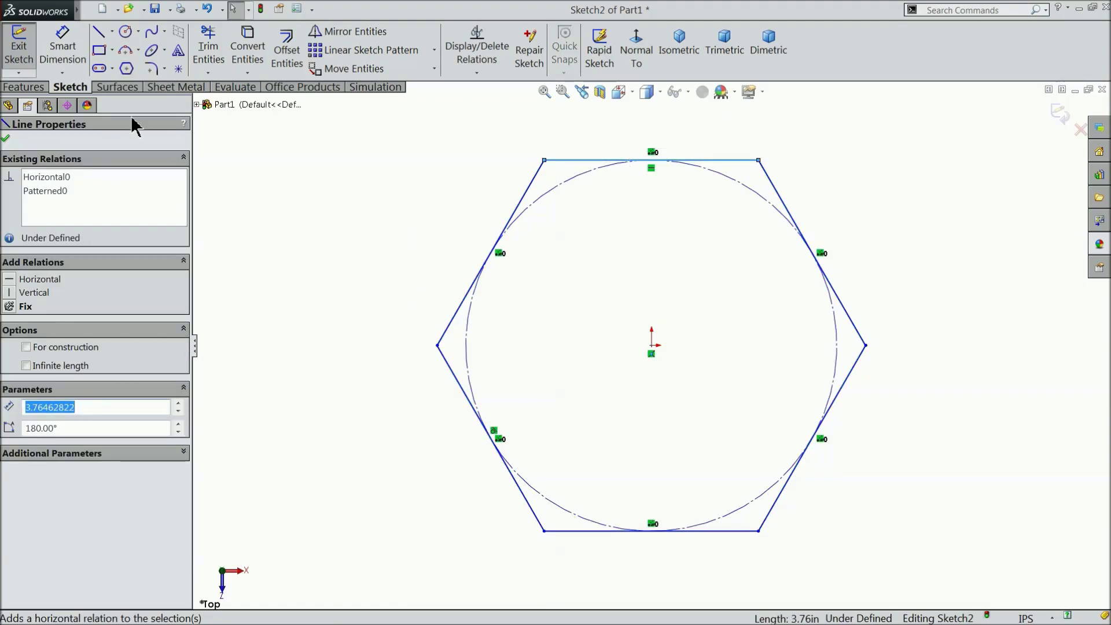
# Dimension the hexagon's construction circle to a diameter of 0.5625 in.
pyautogui.click(58, 43)
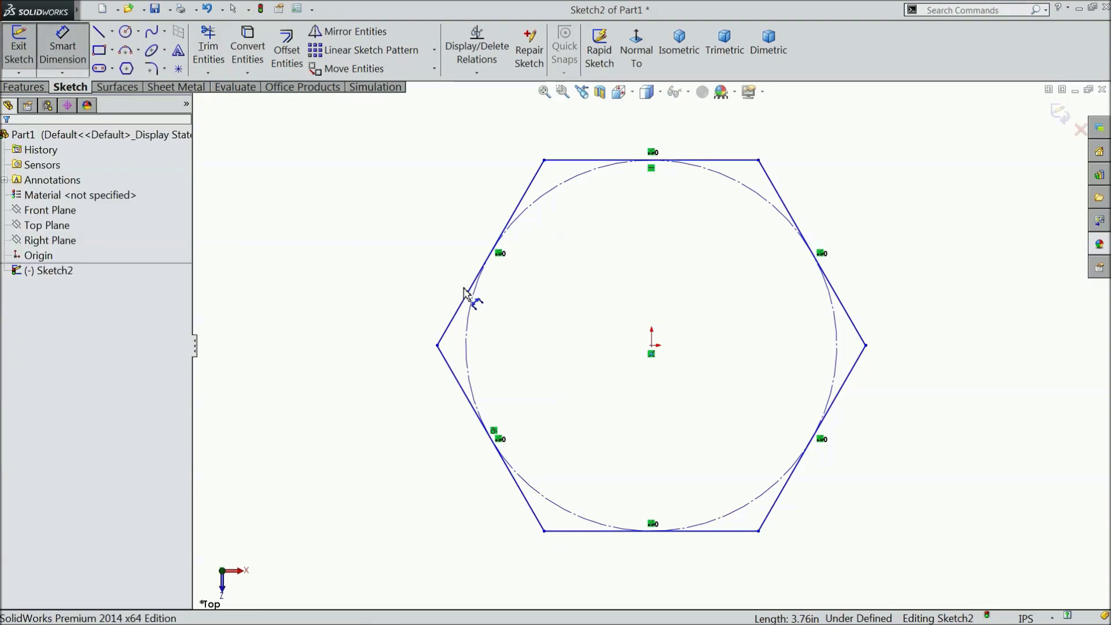
pyautogui.click(473, 306)
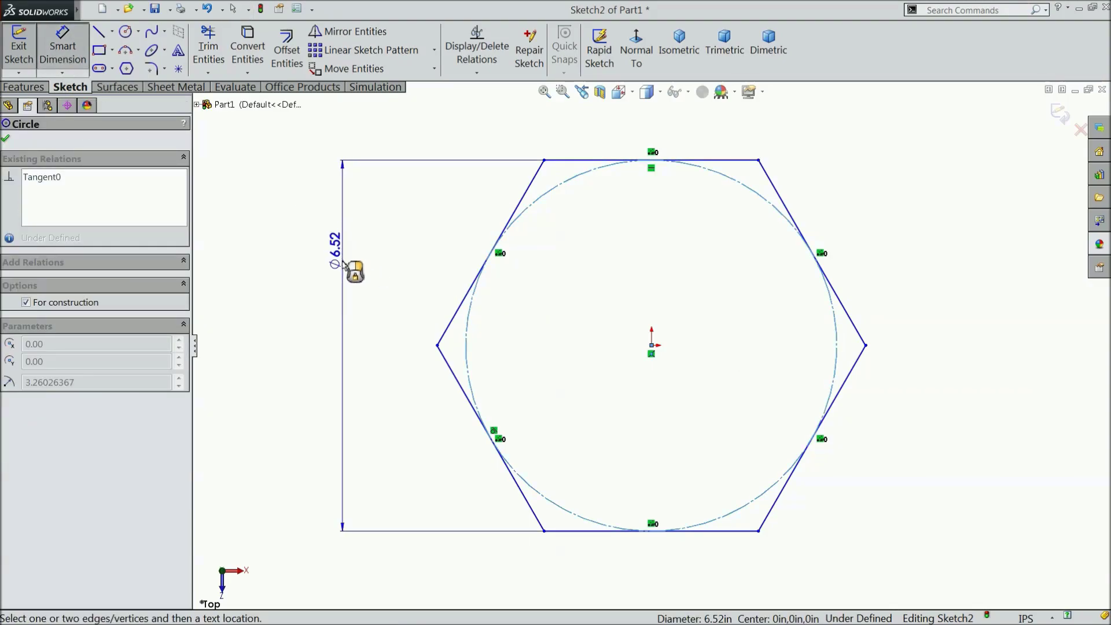
pyautogui.click(347, 311)
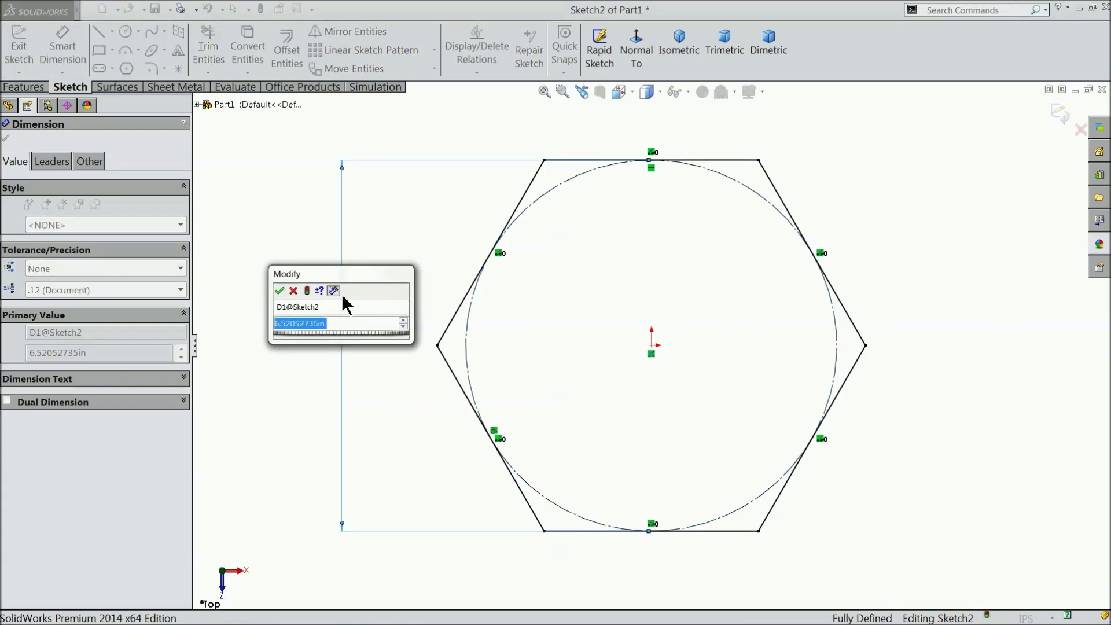
pyautogui.write('0.')
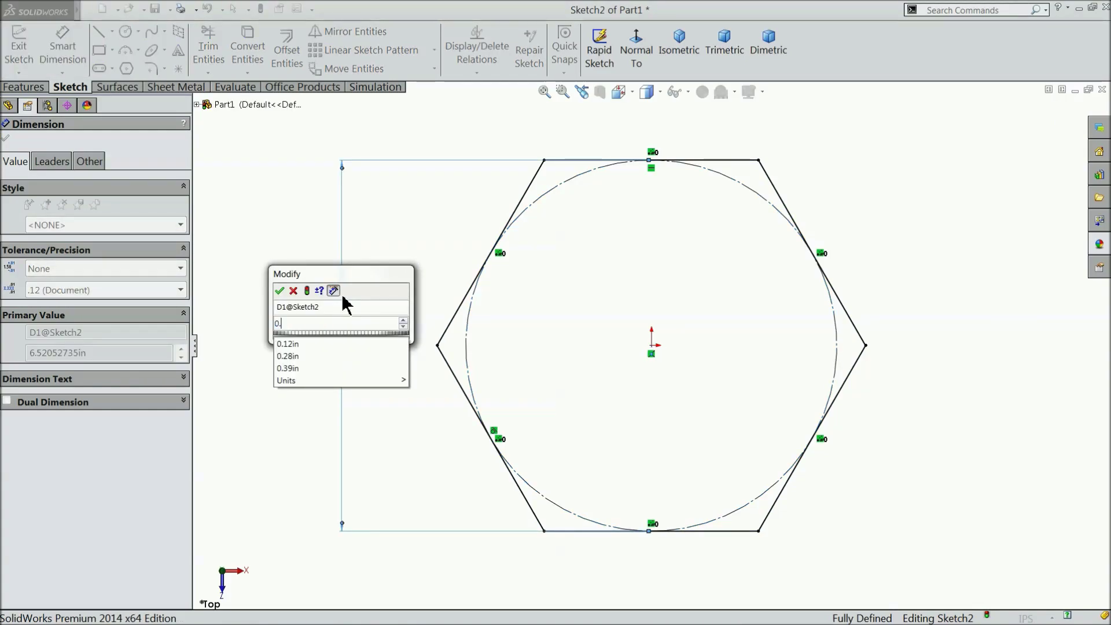
pyautogui.write('56')
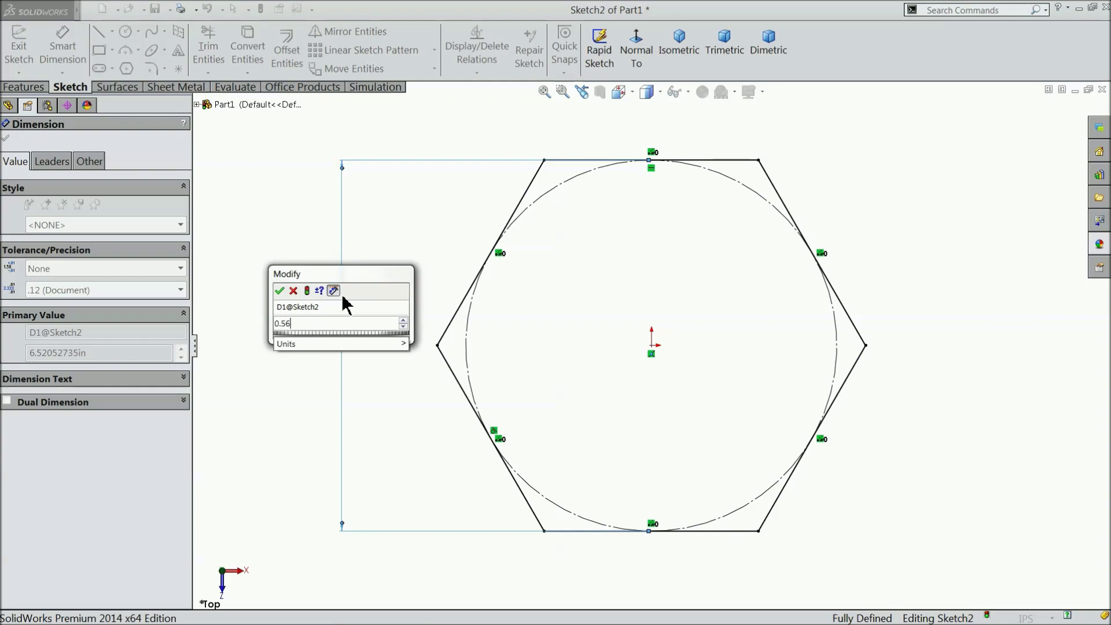
pyautogui.write('25')
pyautogui.click(280, 291)
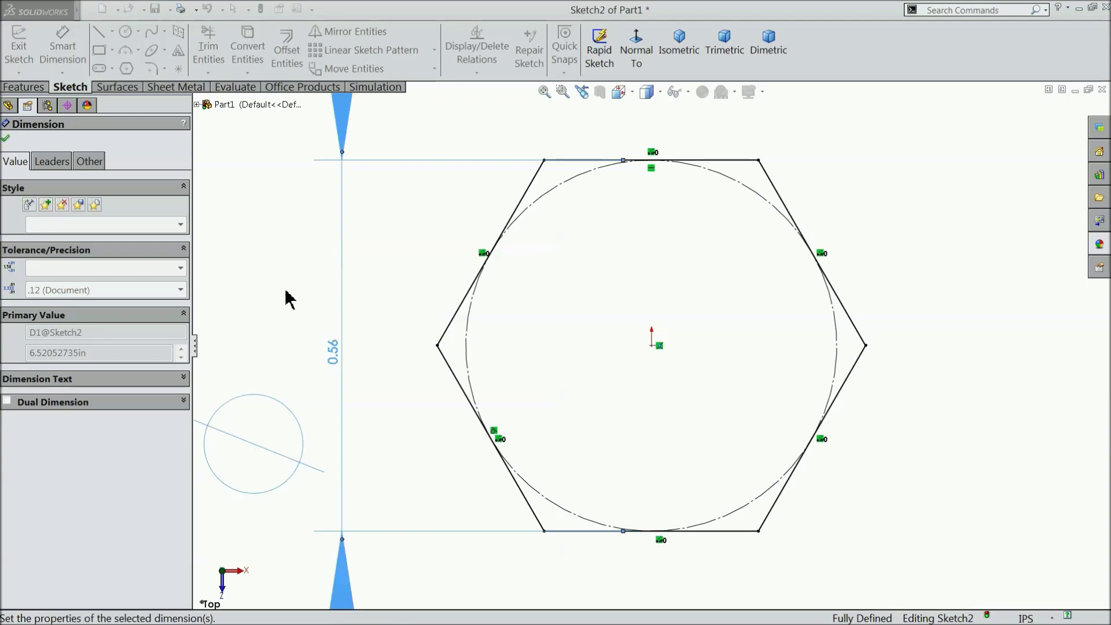
pyautogui.click(5, 139)
# Extrude the hexagon sketch as a blind boss with a depth of 1/4 in.
pyautogui.click(24, 87)
pyautogui.click(26, 47)
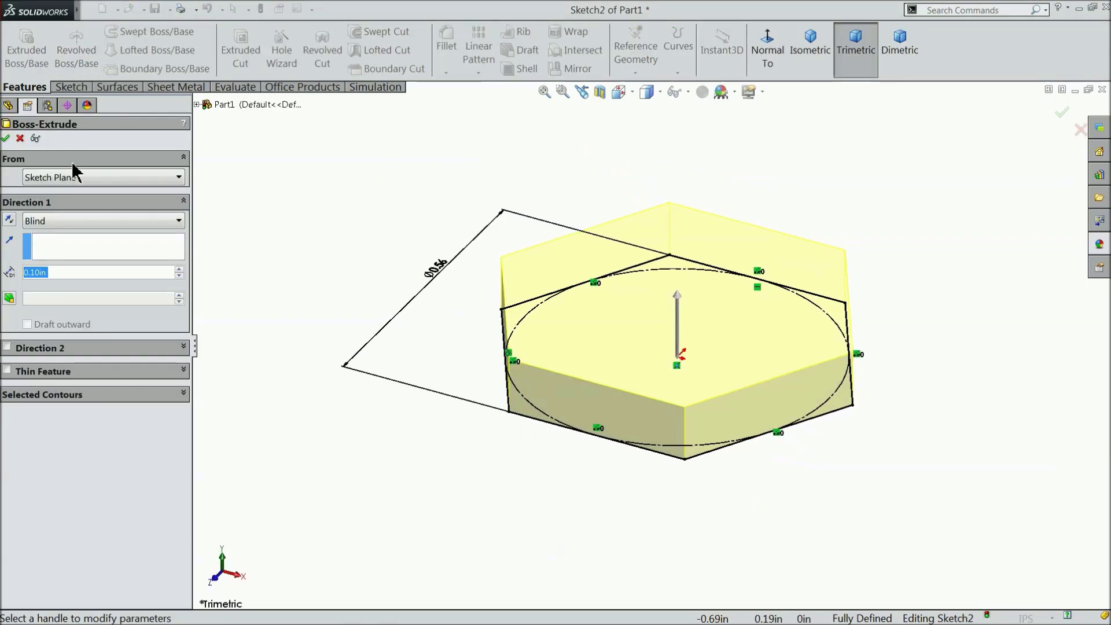
pyautogui.write('1/4')
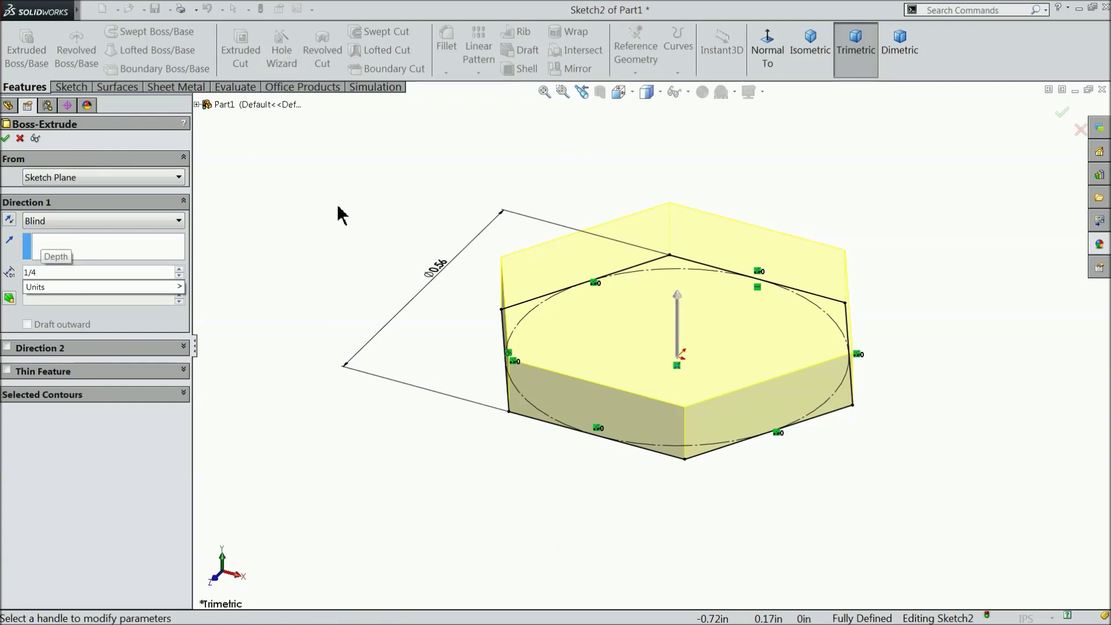
pyautogui.press('Return')
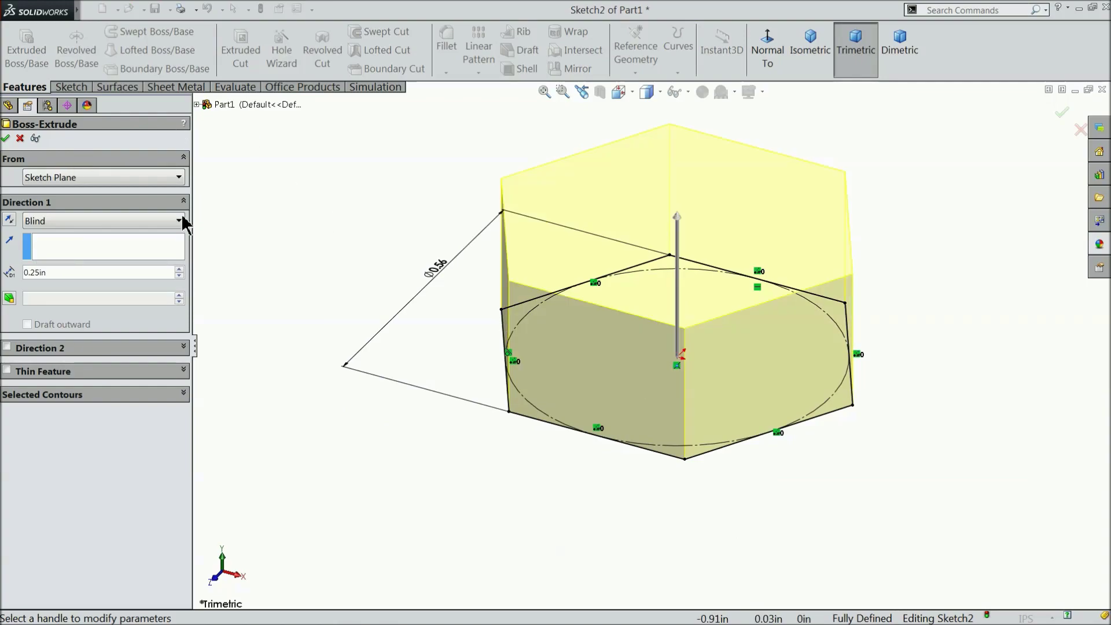
pyautogui.click(6, 139)
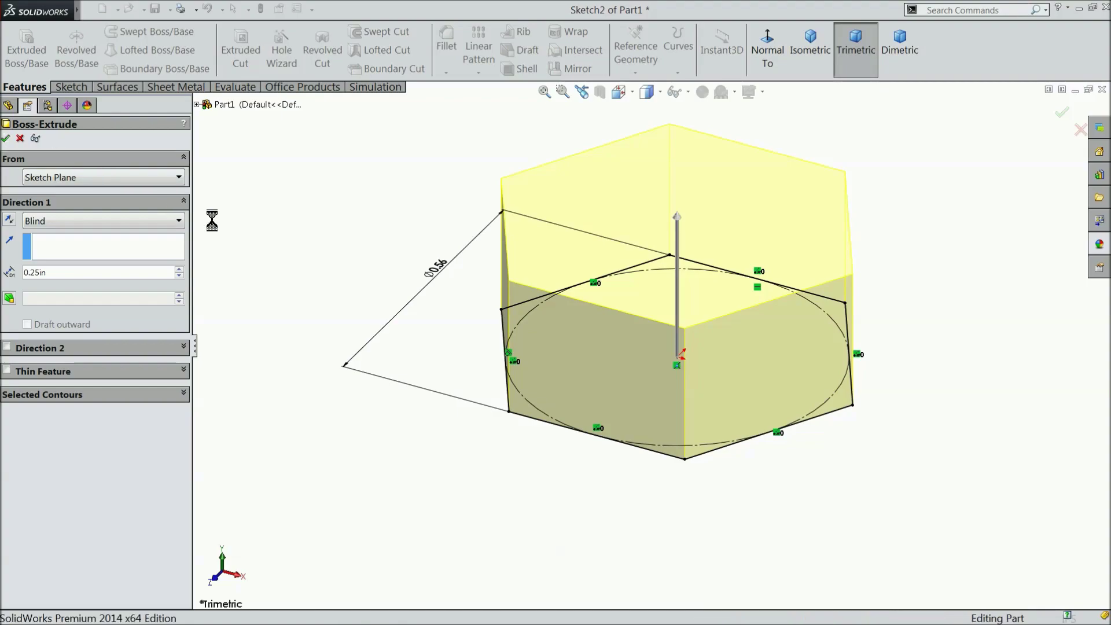
# Apply the shiny galvanized metal appearance to the whole part.
pyautogui.click(103, 137)
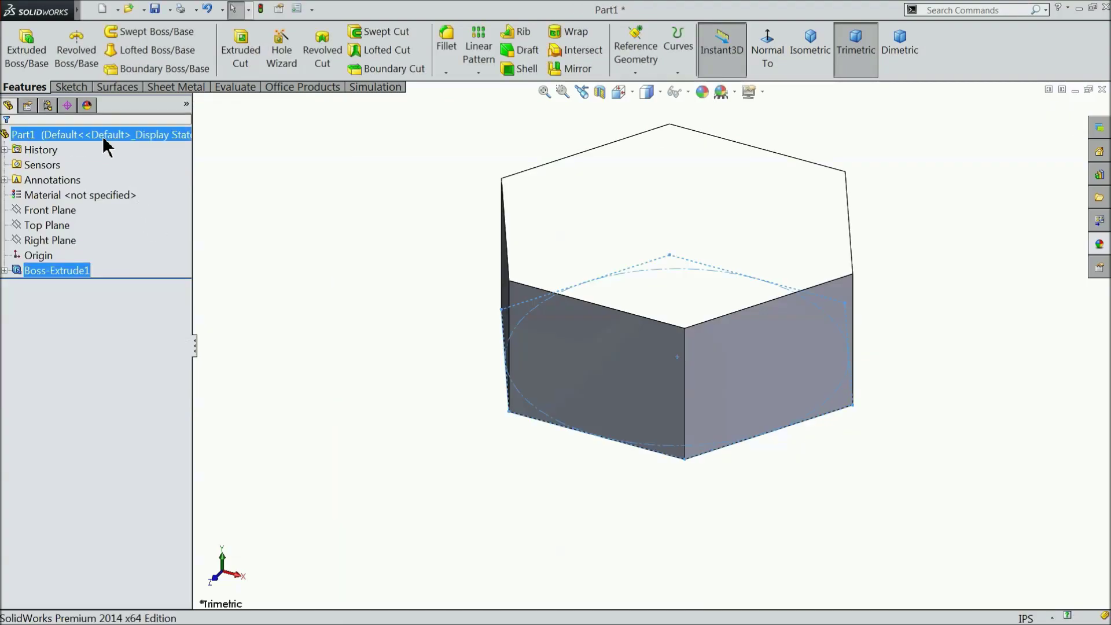
pyautogui.click(1099, 244)
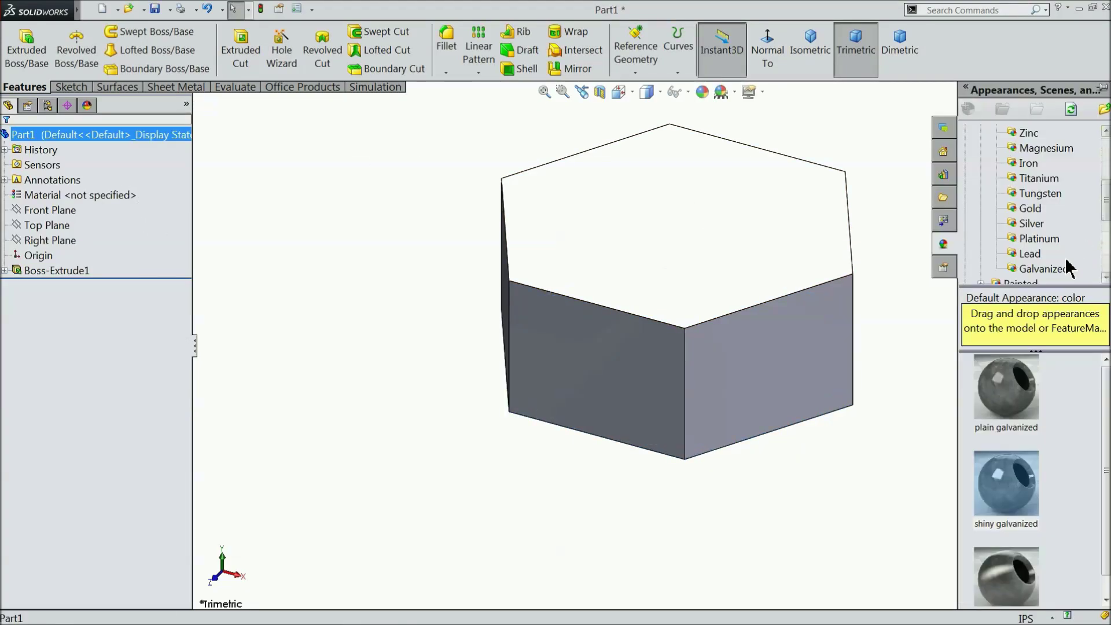
pyautogui.scroll(4, 1037, 191)
pyautogui.click(1018, 165)
pyautogui.scroll(-4, 1021, 232)
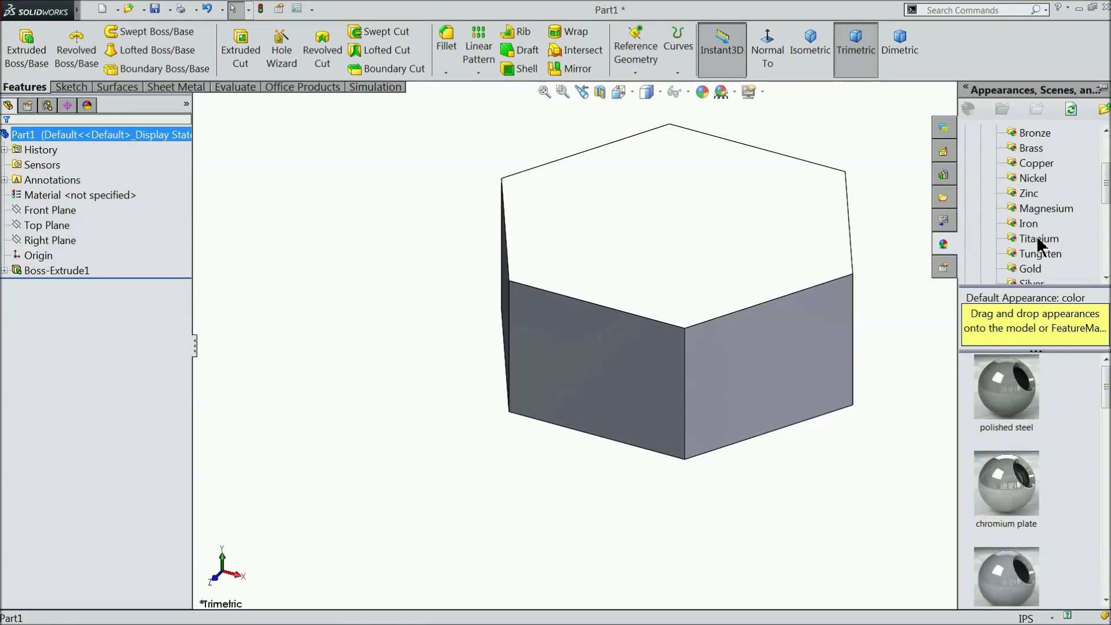
pyautogui.click(1044, 240)
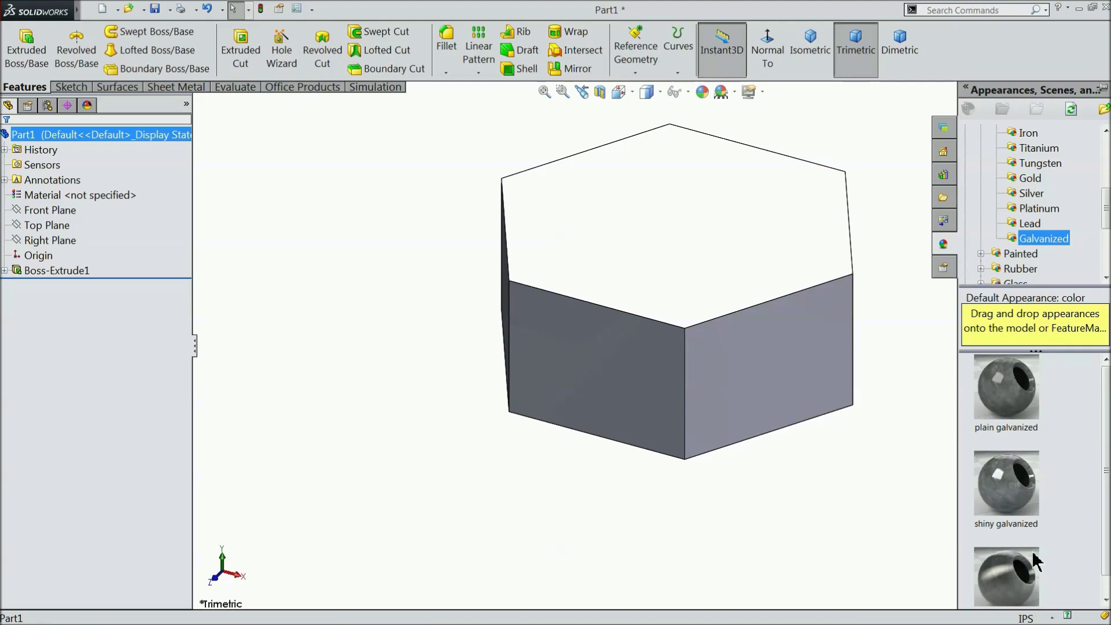
pyautogui.doubleClick(1017, 508)
# Start a sketch on the hexagon's top face and draw a circle of about 0.22 in radius centred on the origin.
pyautogui.moveTo(865, 400)
pyautogui.mouseDown(button='middle')
pyautogui.moveTo(811, 199)
pyautogui.moveTo(722, 206)
pyautogui.moveTo(624, 297)
pyautogui.moveTo(945, 224)
pyautogui.moveTo(779, 332)
pyautogui.moveTo(714, 392)
pyautogui.moveTo(720, 359)
pyautogui.moveTo(719, 382)
pyautogui.moveTo(826, 464)
pyautogui.moveTo(687, 200)
pyautogui.moveTo(640, 316)
pyautogui.mouseUp(button='middle')
pyautogui.click(643, 301)
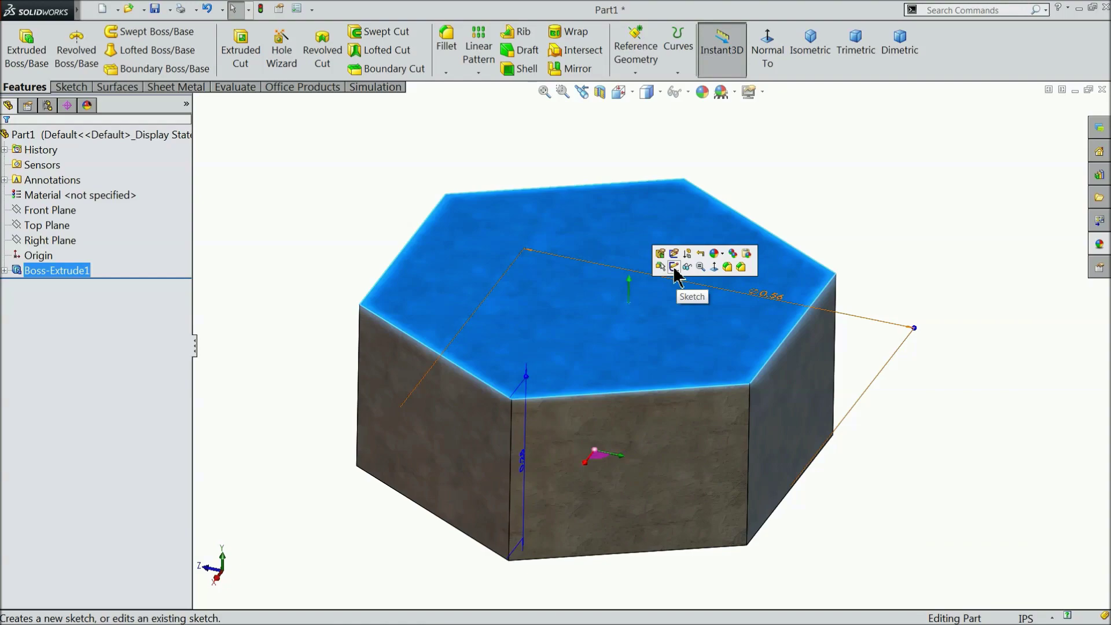
pyautogui.click(674, 267)
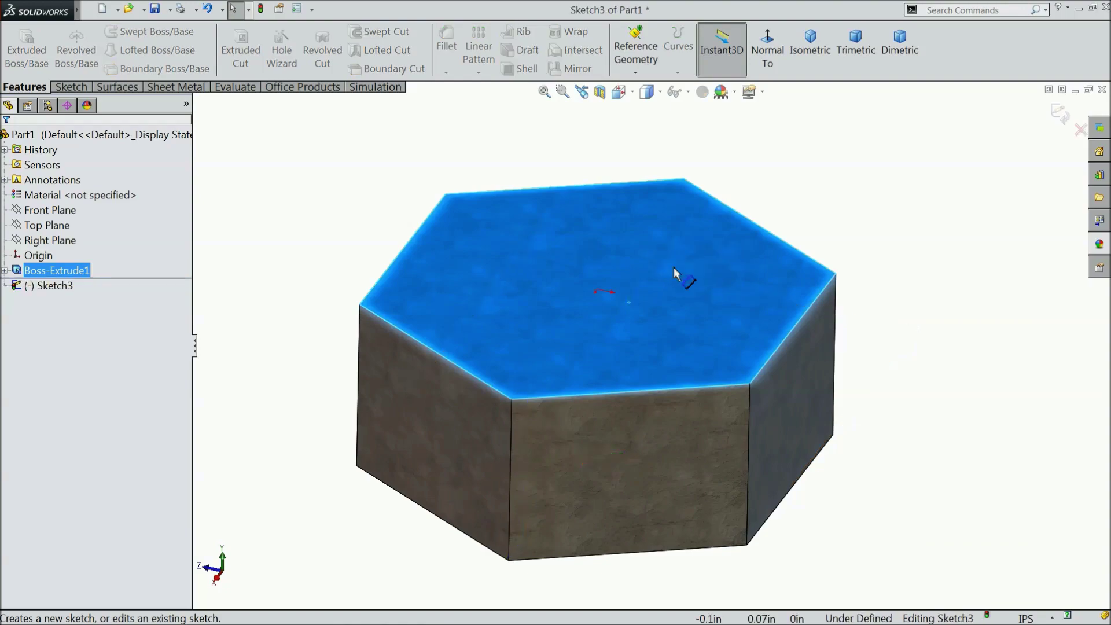
pyautogui.click(68, 87)
pyautogui.click(125, 31)
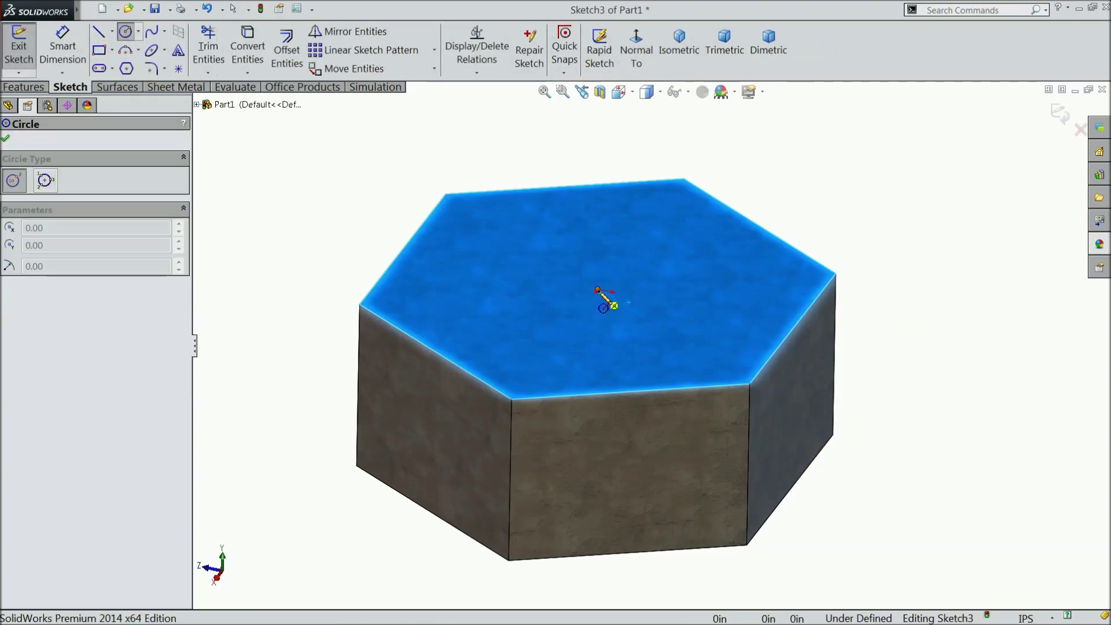
pyautogui.moveTo(600, 294); pyautogui.dragTo(524, 231)
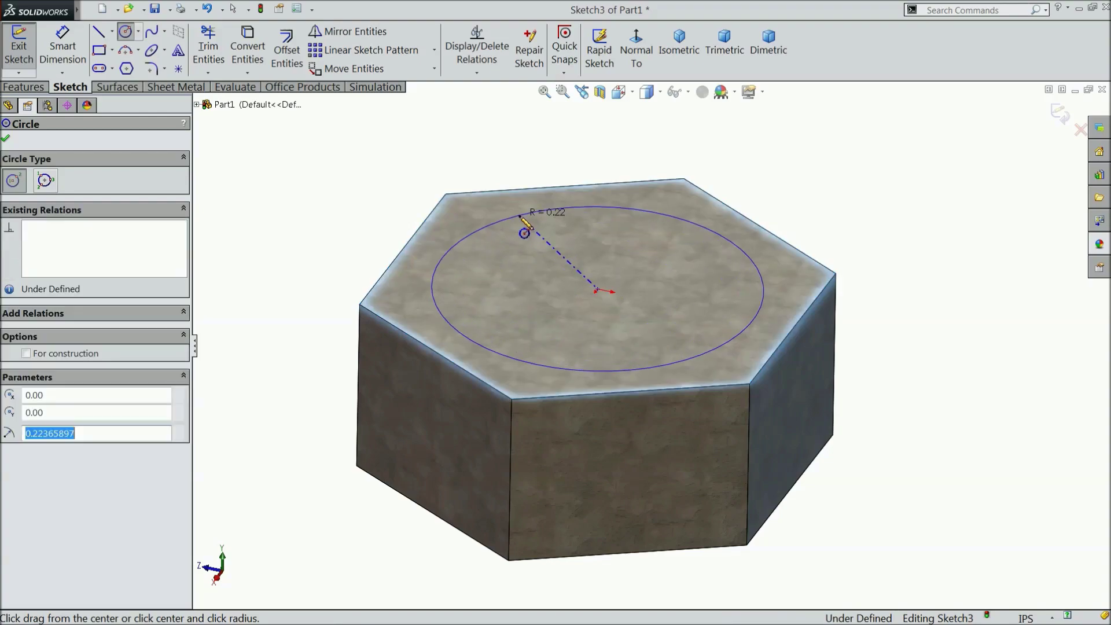
# Dimension the circle on the top face to a diameter of 0.5 in.
pyautogui.moveTo(547, 154); pyautogui.dragTo(546, 181, button='middle')
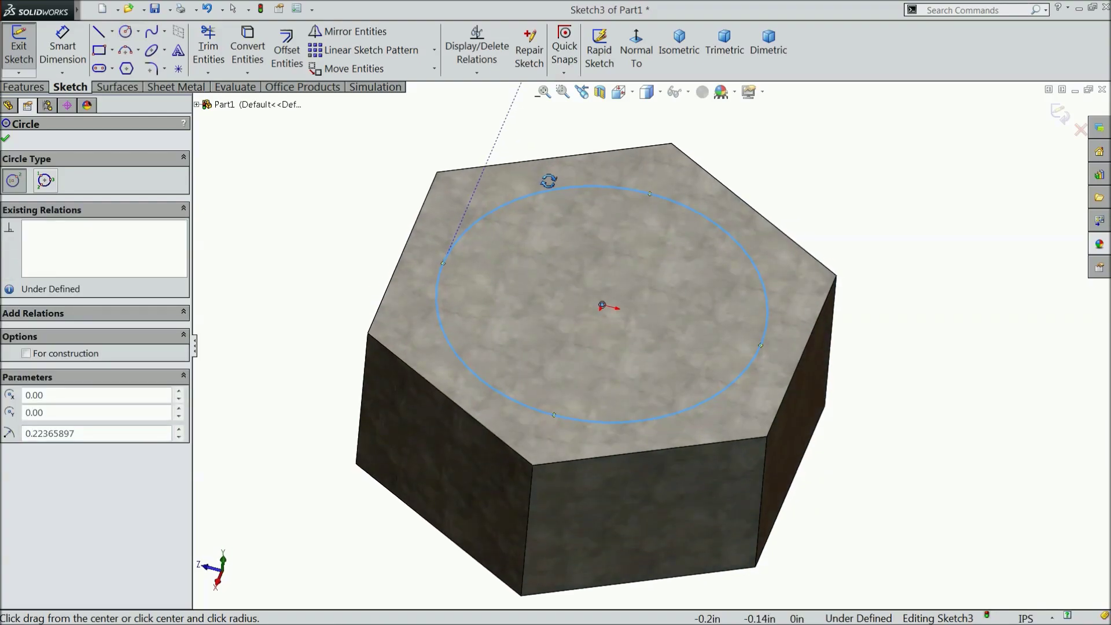
pyautogui.click(62, 46)
pyautogui.click(450, 251)
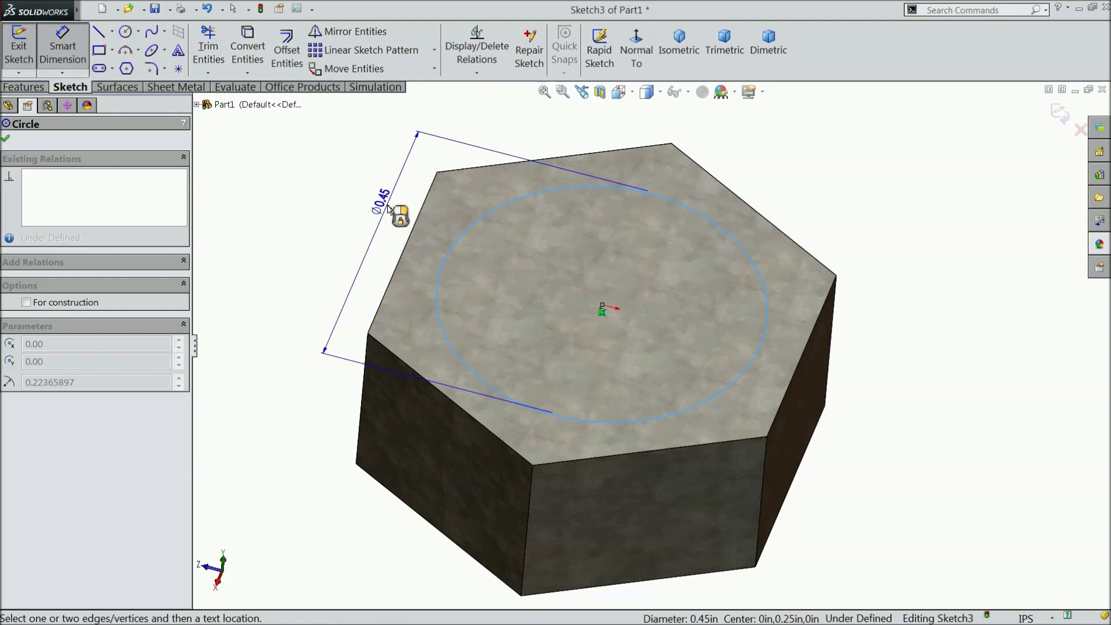
pyautogui.click(388, 206)
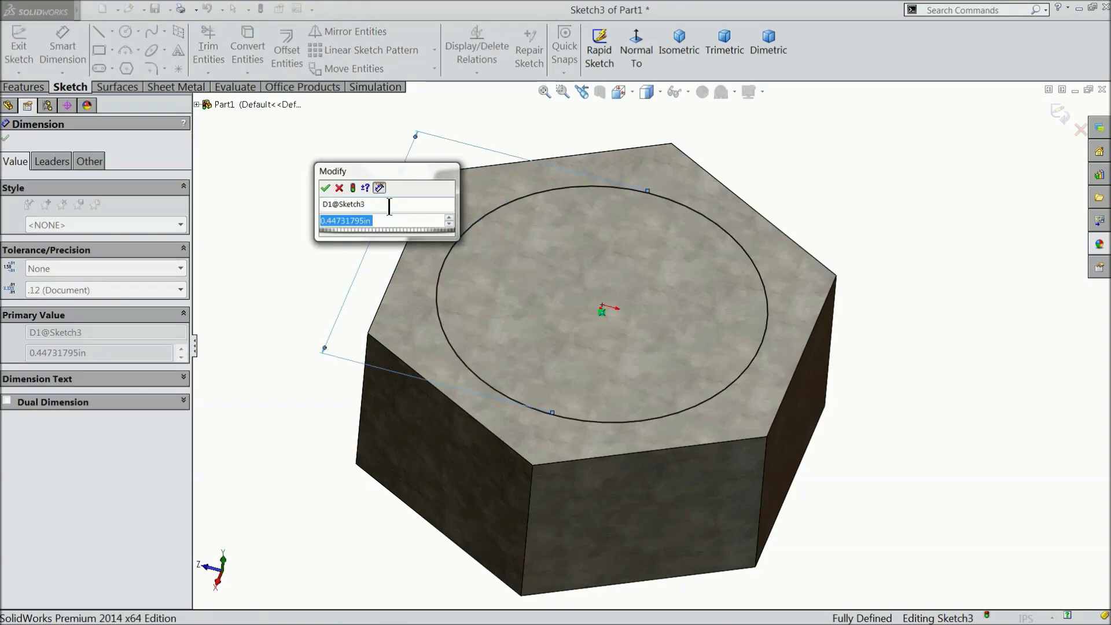
pyautogui.write('0.5')
pyautogui.press('Return')
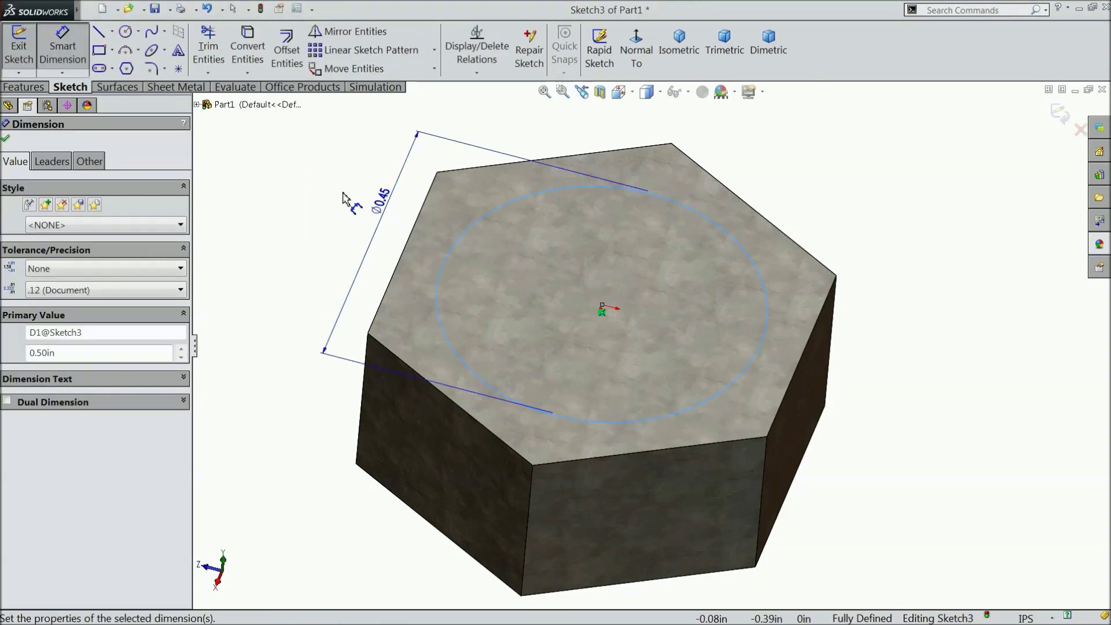
pyautogui.click(6, 137)
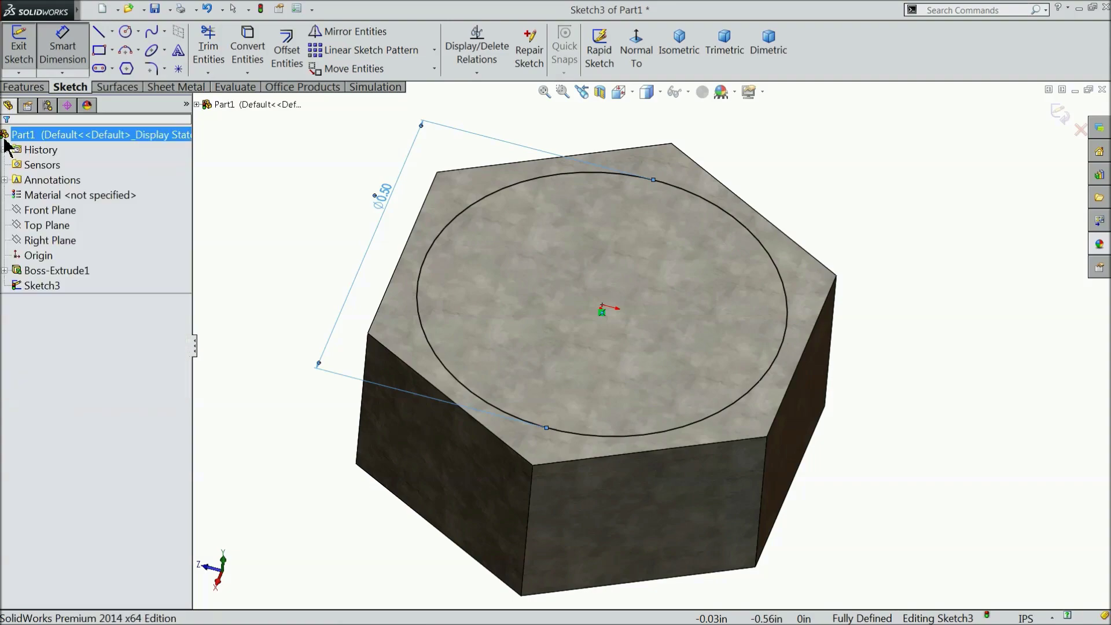
# Chamfer the hexagon's upper corners with a blind extruded cut outside the circle, 0.25 in deep, side to cut flipped, with 60° draft.
pyautogui.click(24, 87)
pyautogui.click(240, 51)
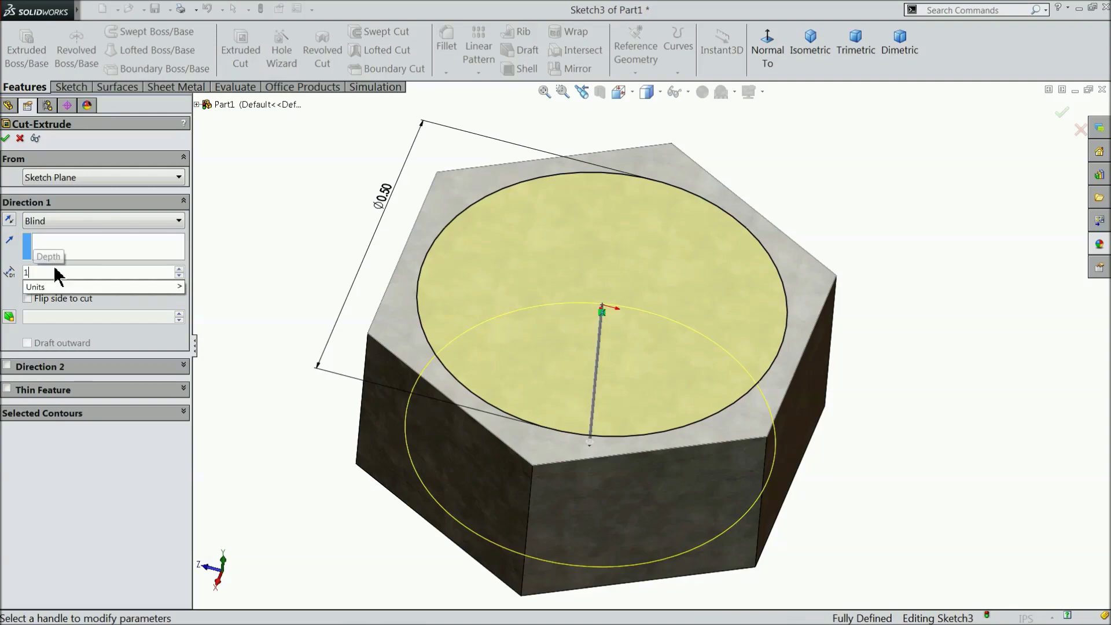
pyautogui.click(27, 299)
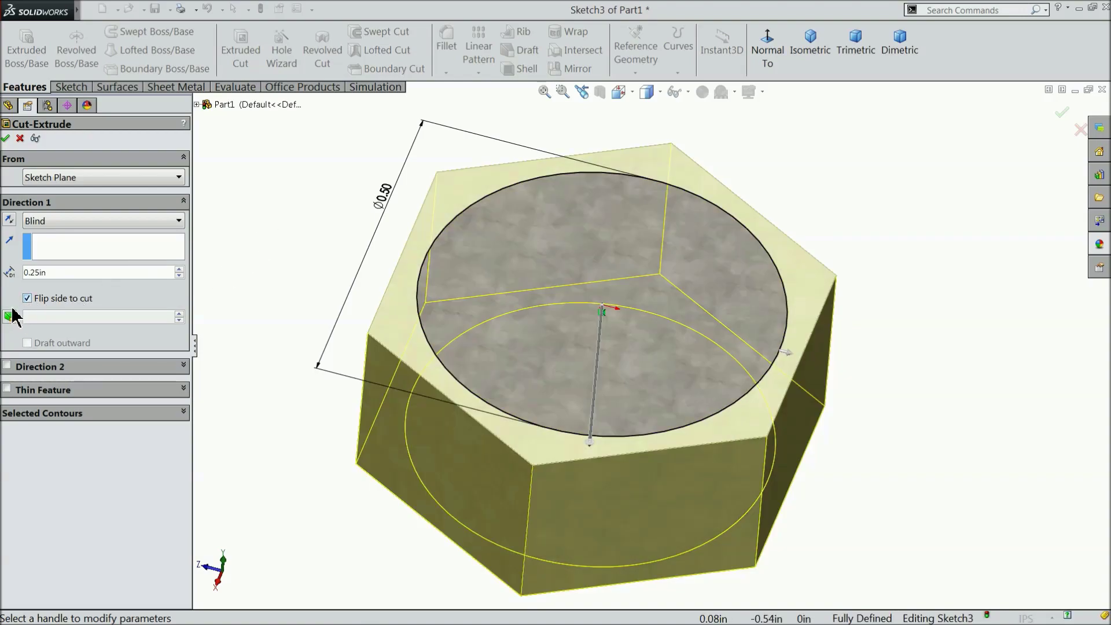
pyautogui.click(9, 318)
pyautogui.write('60.00deg')
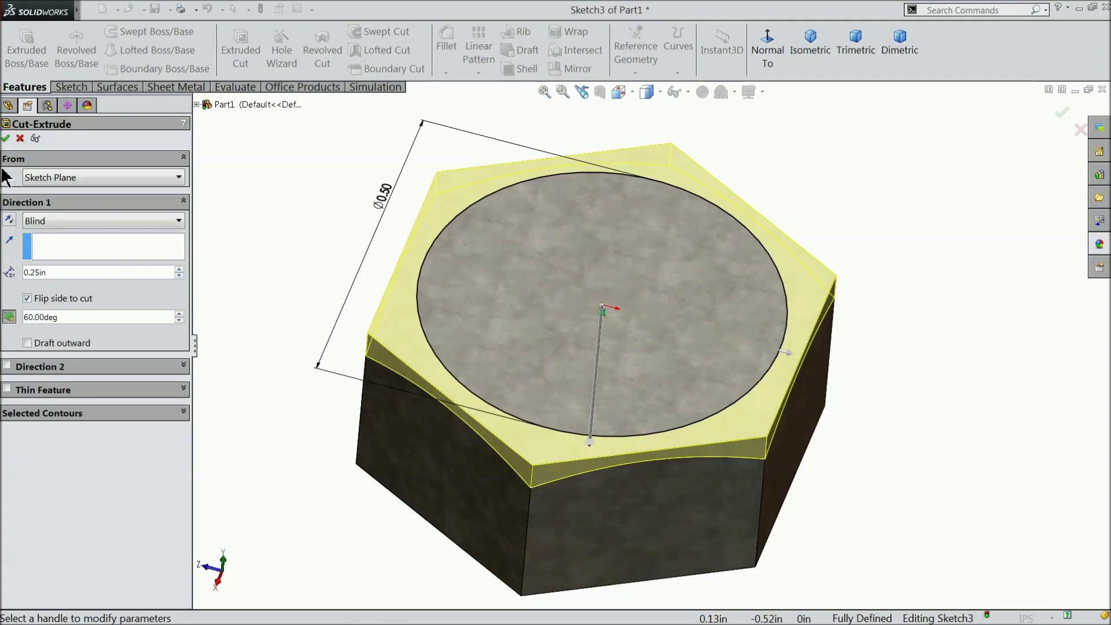
pyautogui.click(6, 139)
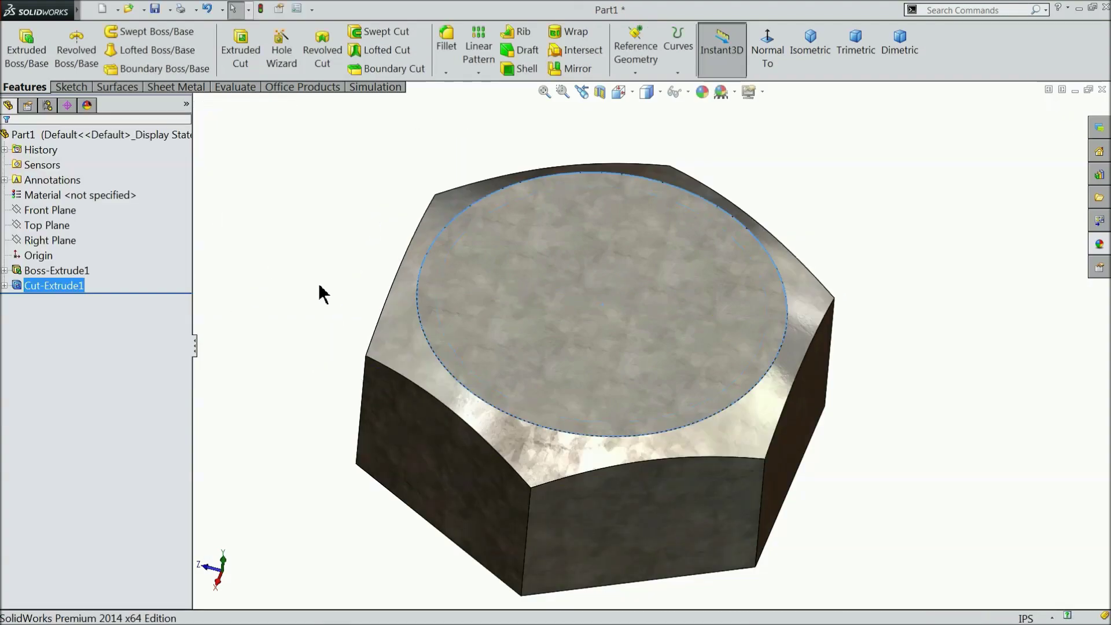
pyautogui.moveTo(325, 262); pyautogui.dragTo(295, 225, button='middle')
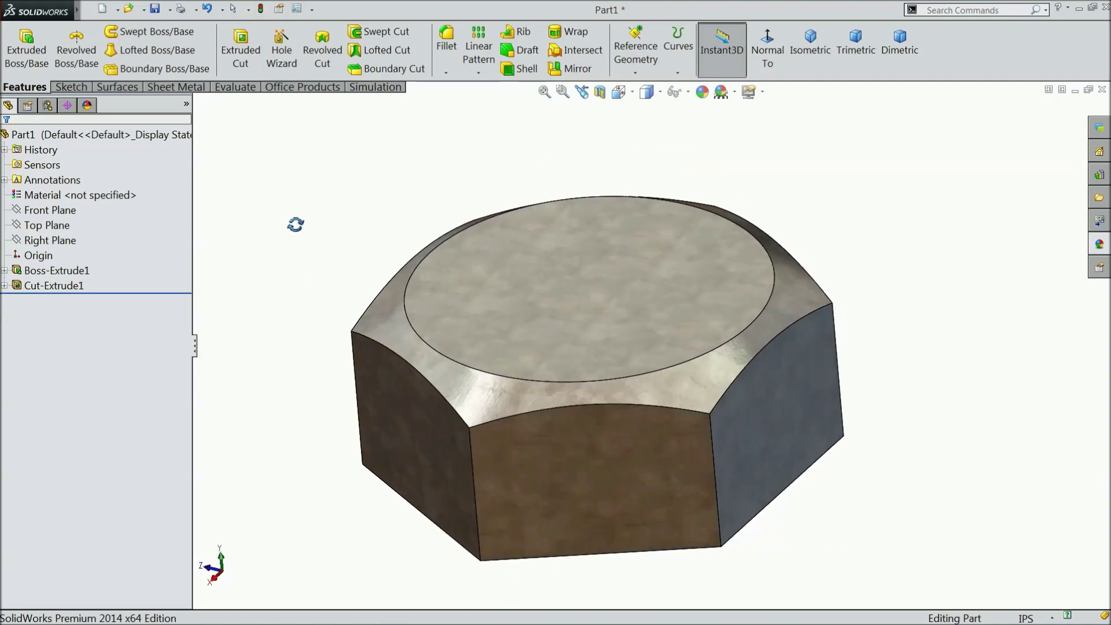
# Start a sketch on the Front Plane and orient the view normal to it.
pyautogui.scroll(3, 330, 264)
pyautogui.moveTo(365, 342); pyautogui.dragTo(304, 322, button='middle')
pyautogui.click(41, 210)
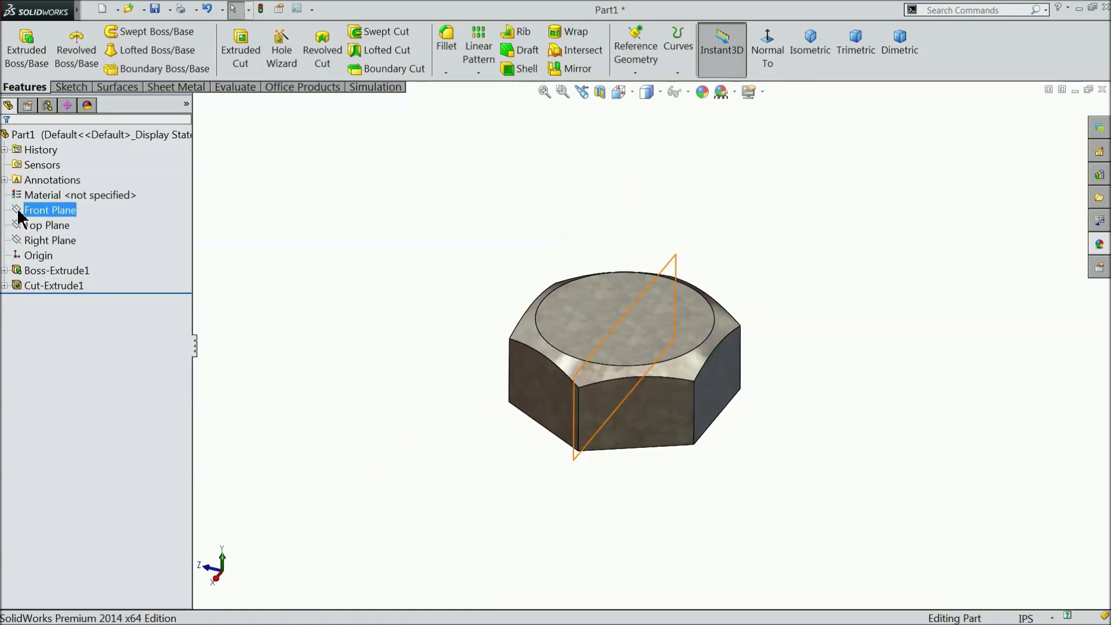
pyautogui.click(26, 191)
pyautogui.click(769, 51)
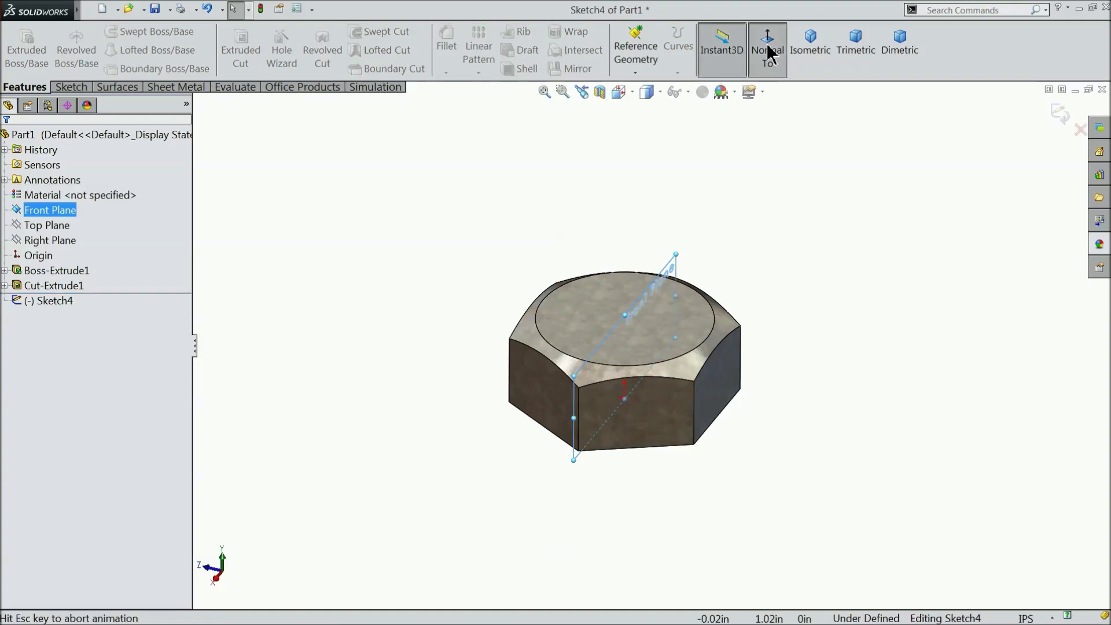
pyautogui.scroll(-3, 666, 451)
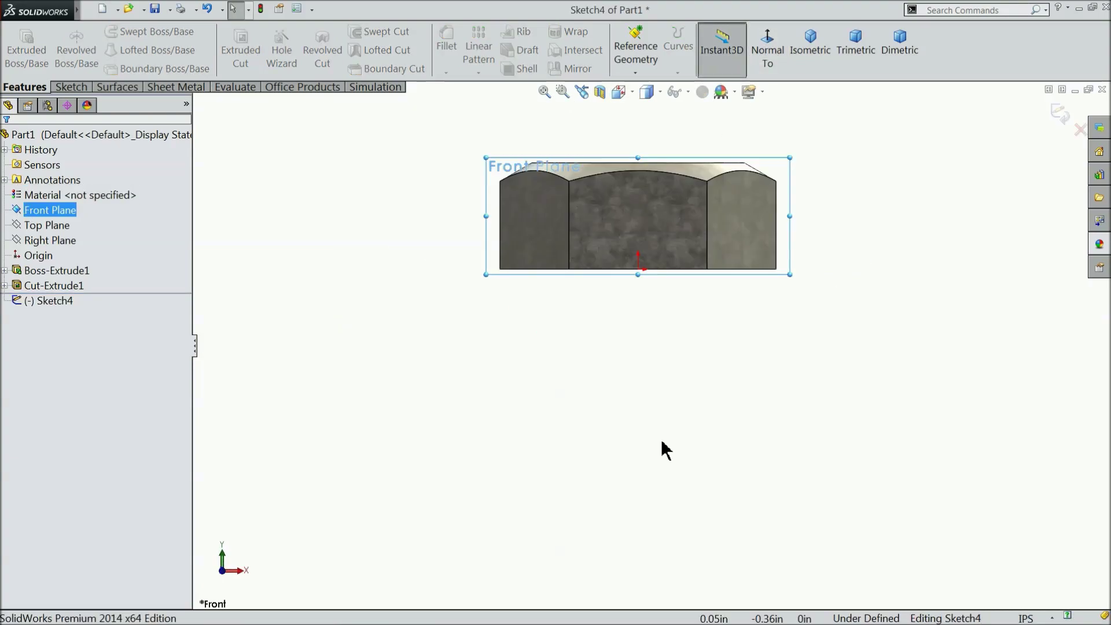
# Draw a vertical line about 1.78 in long straight down from the origin as the shank's centre line.
pyautogui.click(71, 88)
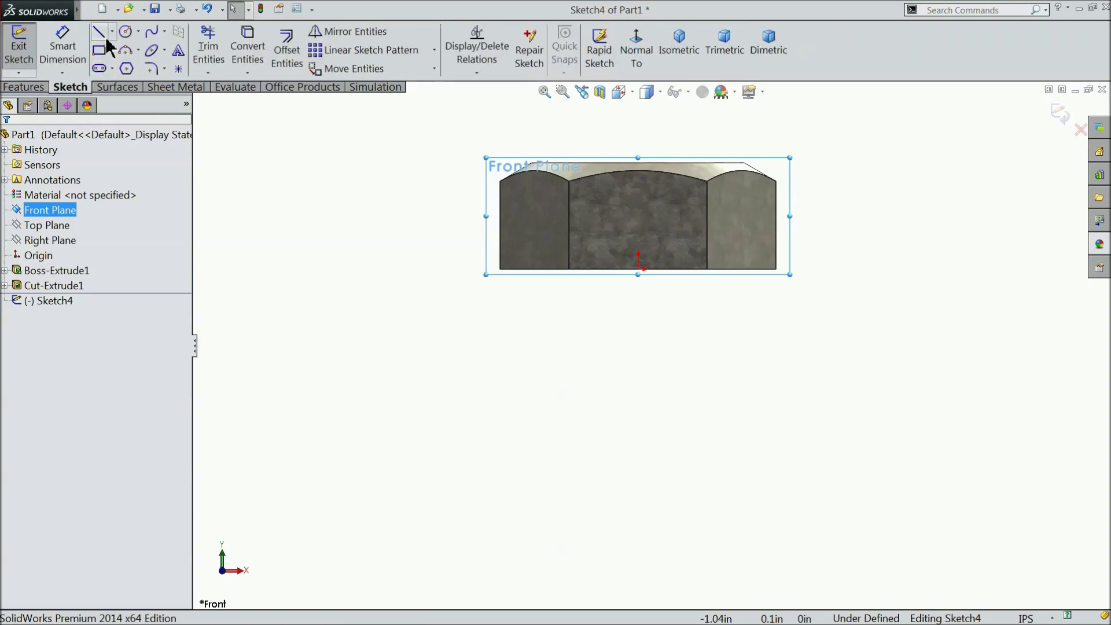
pyautogui.click(99, 33)
pyautogui.scroll(7, 724, 367)
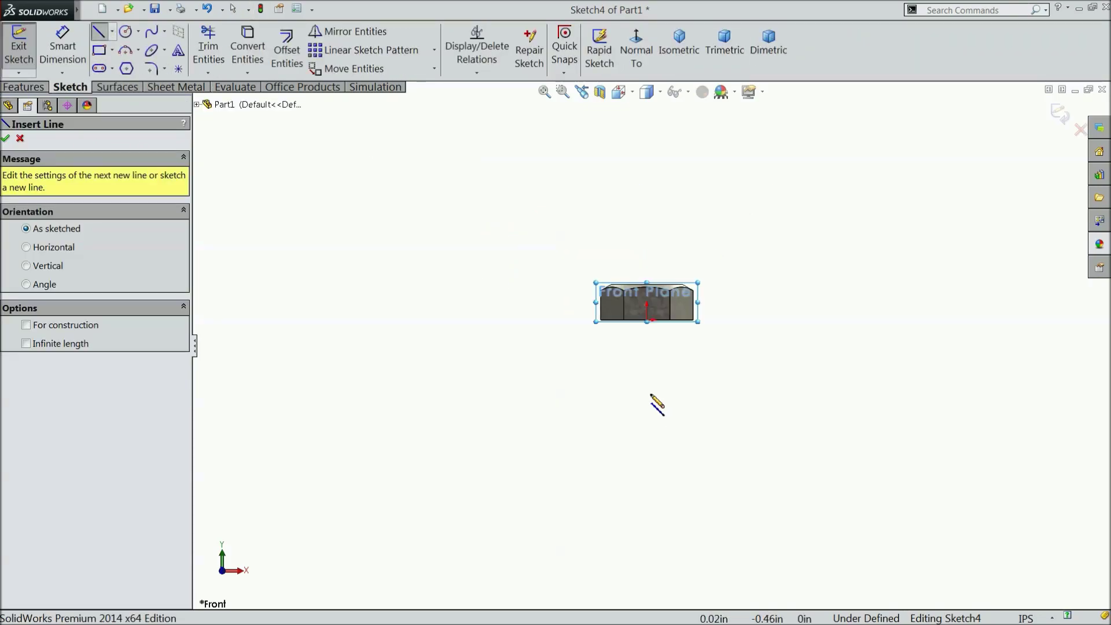
pyautogui.scroll(-5, 662, 452)
pyautogui.scroll(2, 656, 298)
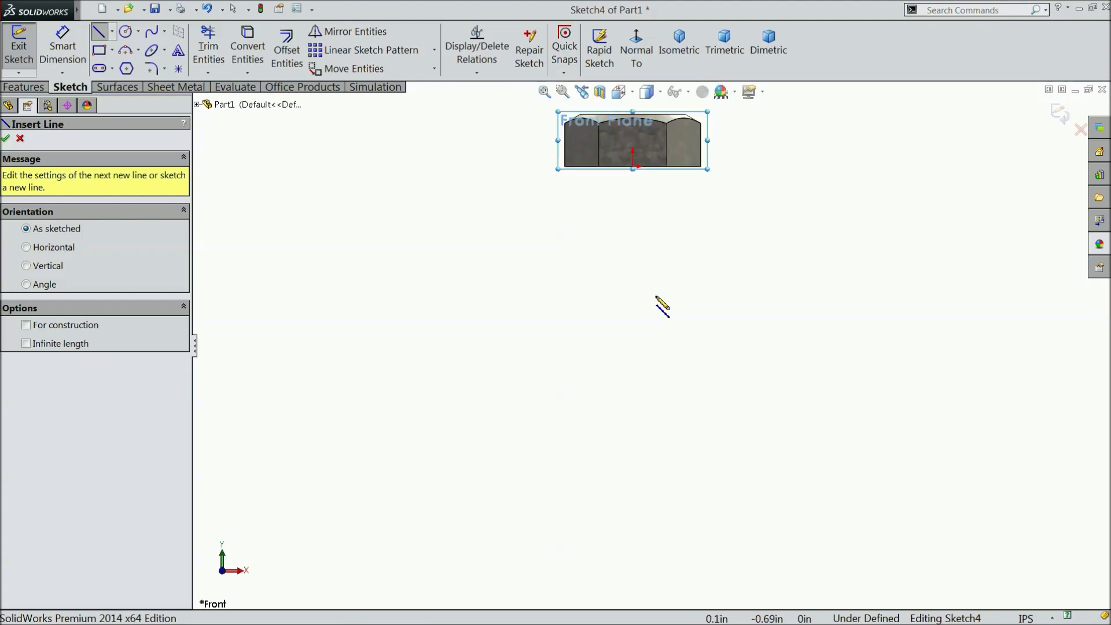
pyautogui.click(633, 168)
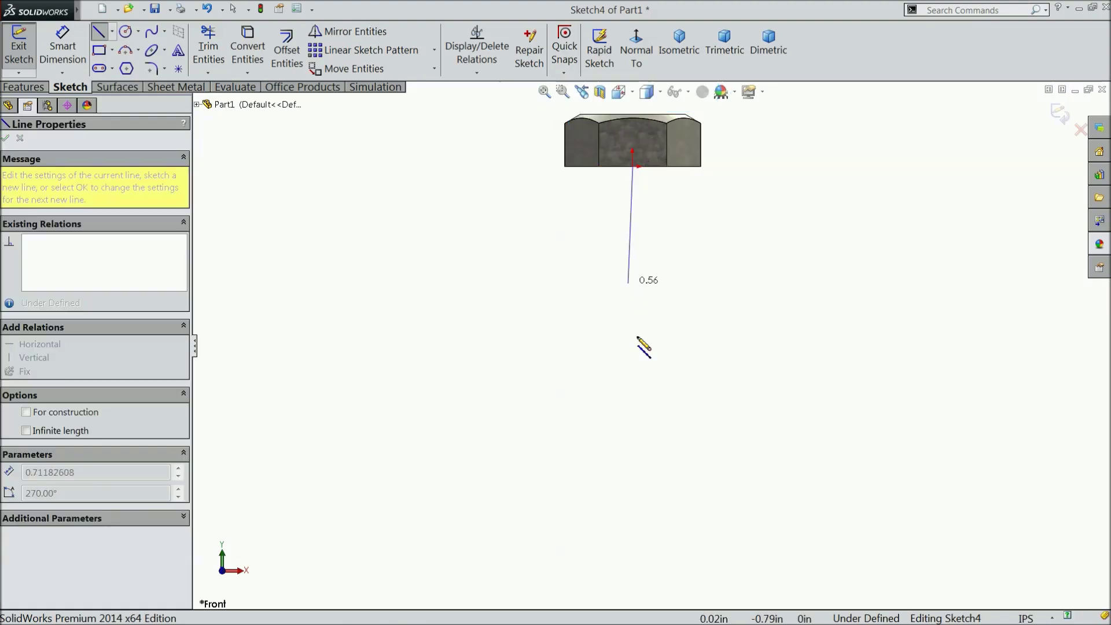
pyautogui.click(633, 539)
pyautogui.rightClick(706, 385)
pyautogui.click(736, 103)
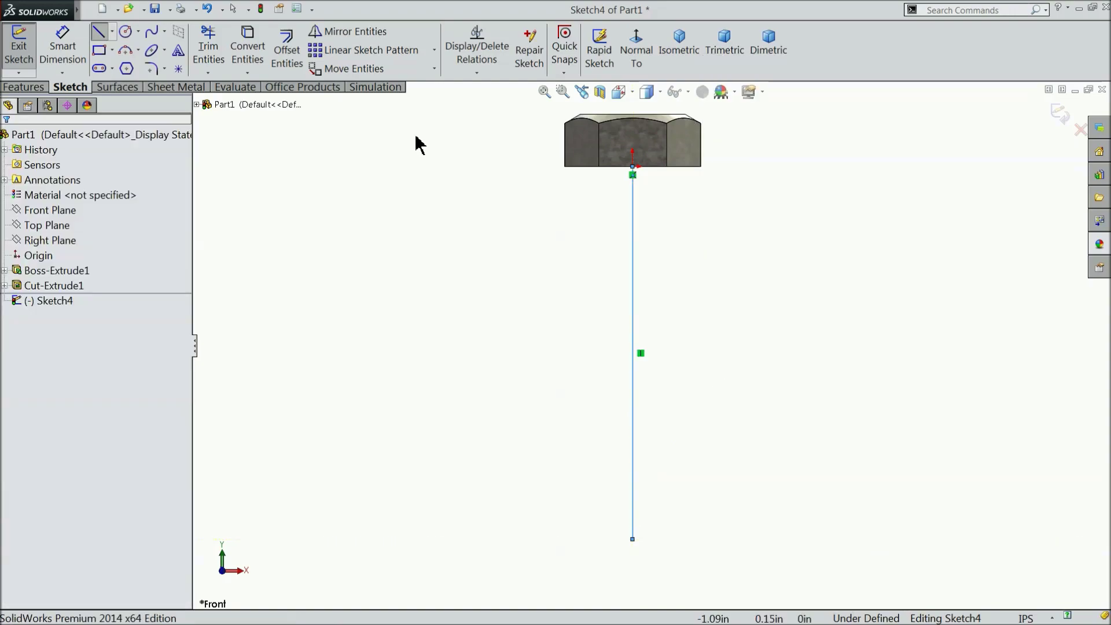
# Sketch the upper shank profile from the origin: a horizontal line about 0.20 in, a vertical line about 0.48 in down and a short inward slant.
pyautogui.click(99, 32)
pyautogui.scroll(3, 677, 195)
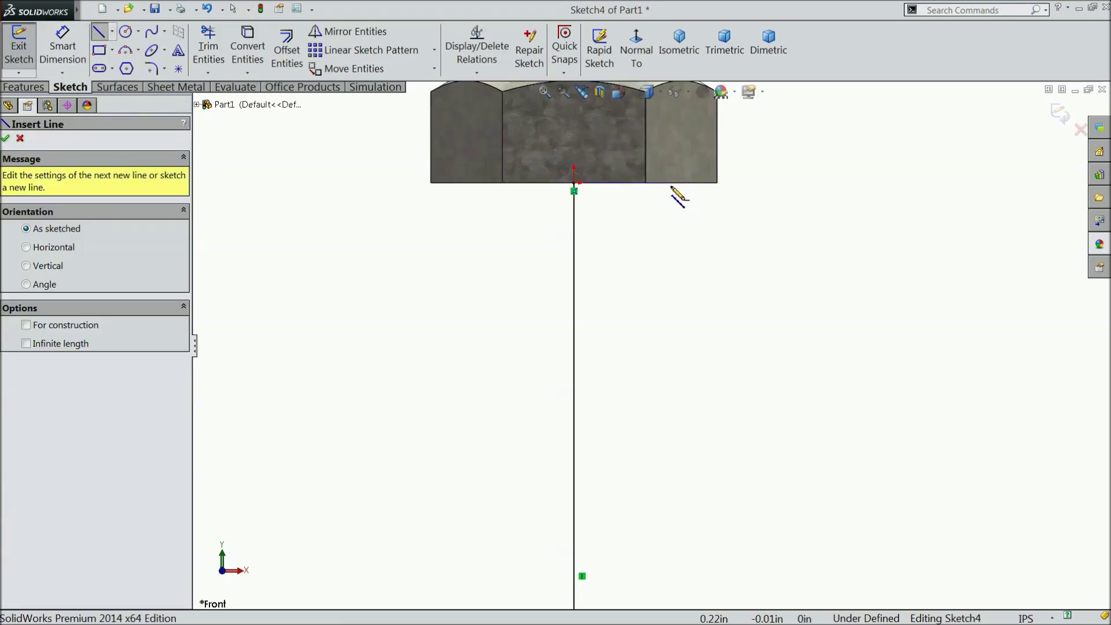
pyautogui.scroll(3, 631, 209)
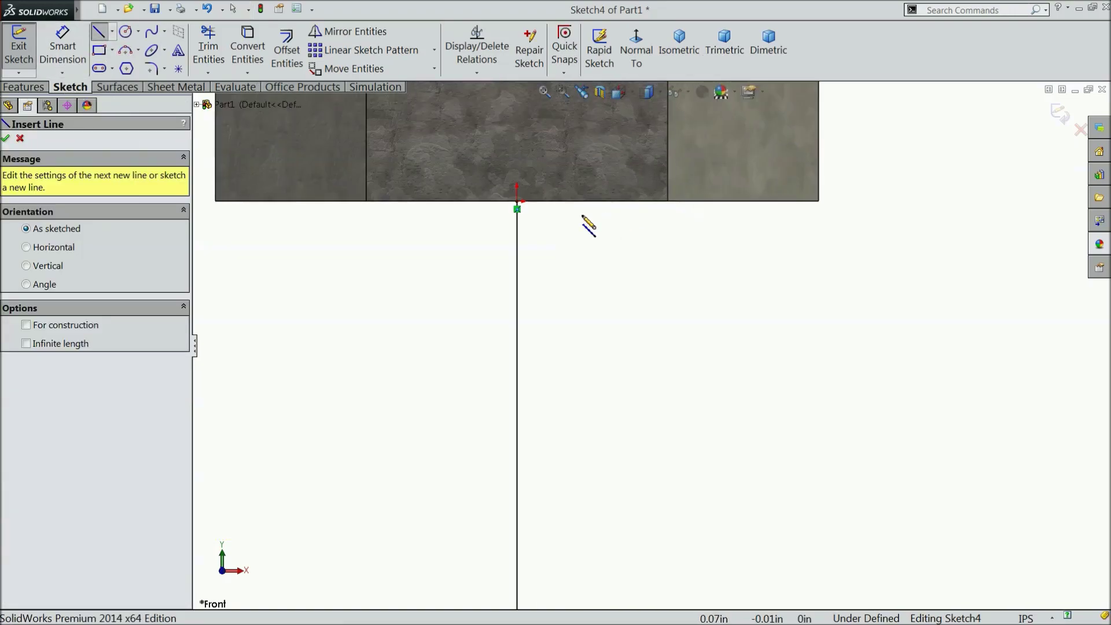
pyautogui.click(516, 202)
pyautogui.click(703, 203)
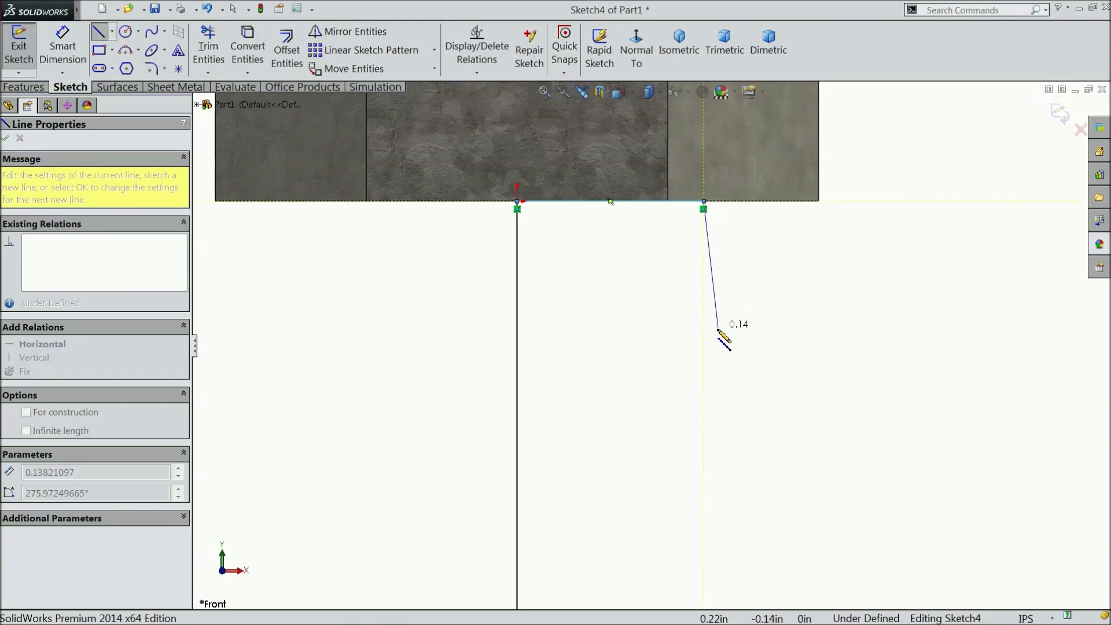
pyautogui.scroll(-3, 718, 327)
pyautogui.click(677, 491)
pyautogui.click(646, 569)
# Continue the profile with a vertical line down to about Y -1.44 in and close it with a tangent arc of about 40° to the centre line's lower end.
pyautogui.scroll(-4, 650, 570)
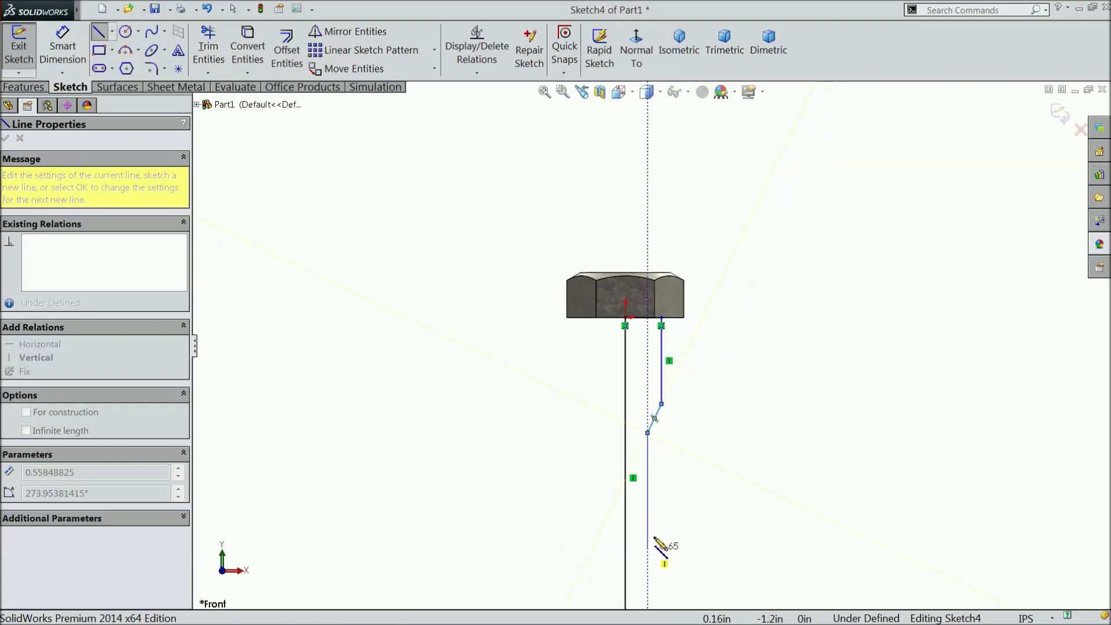
pyautogui.click(648, 576)
pyautogui.scroll(4, 654, 356)
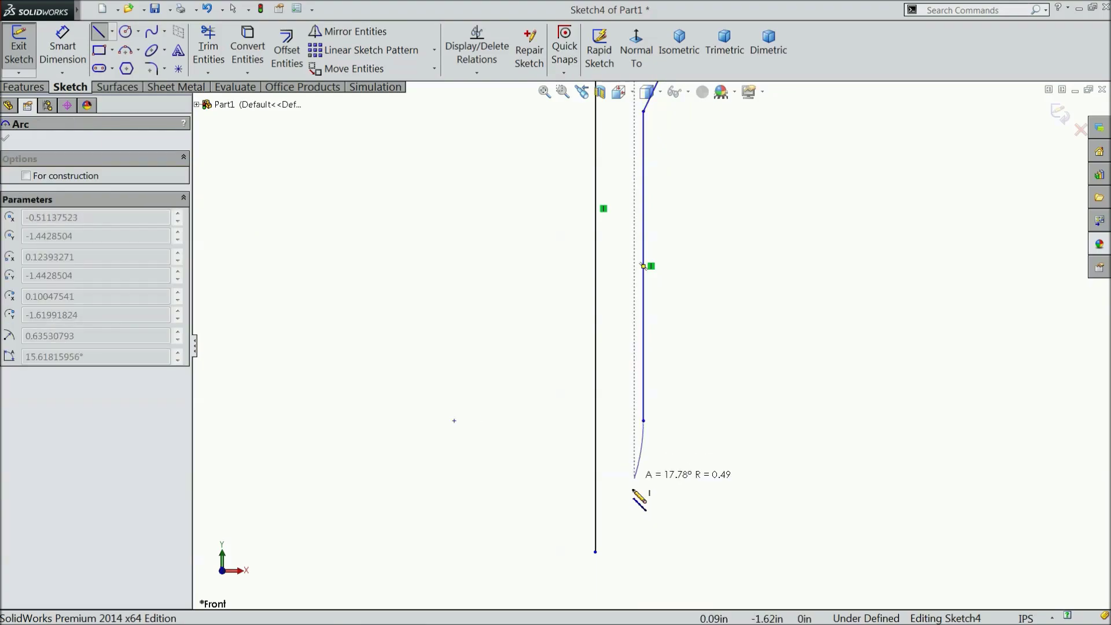
pyautogui.click(596, 551)
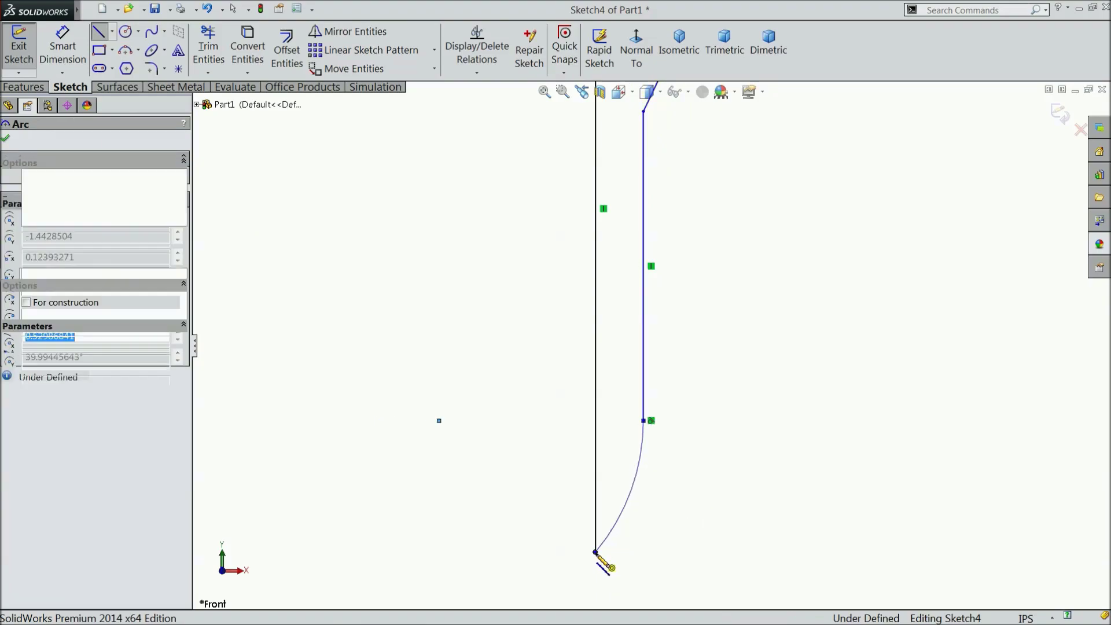
pyautogui.rightClick(708, 457)
pyautogui.click(762, 167)
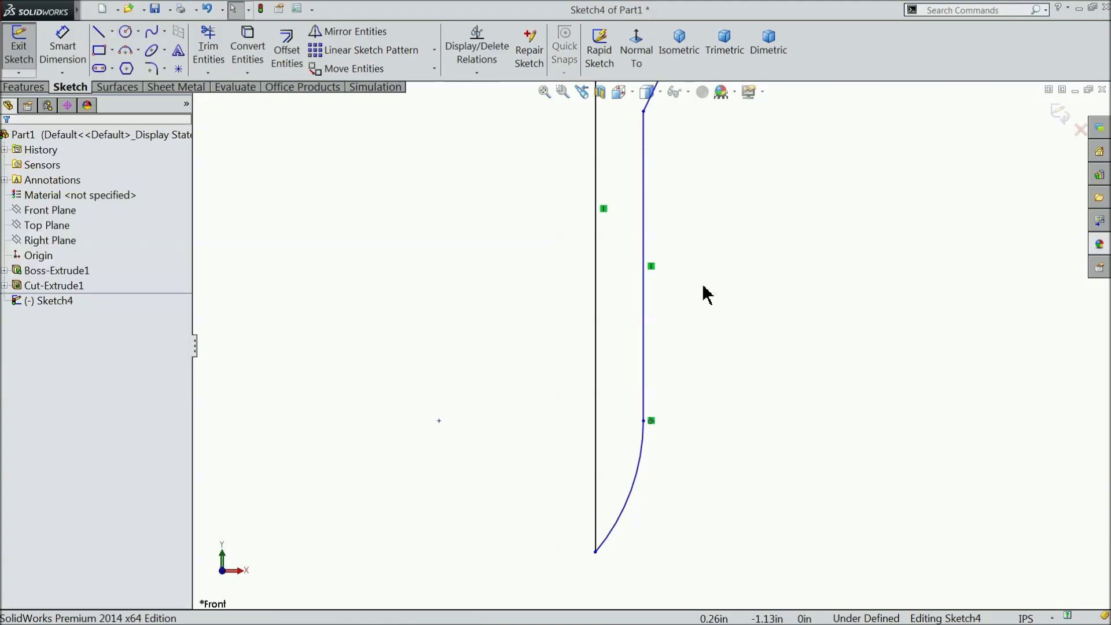
# Dimension the horizontal line under the head to 0.187 in.
pyautogui.scroll(5, 649, 422)
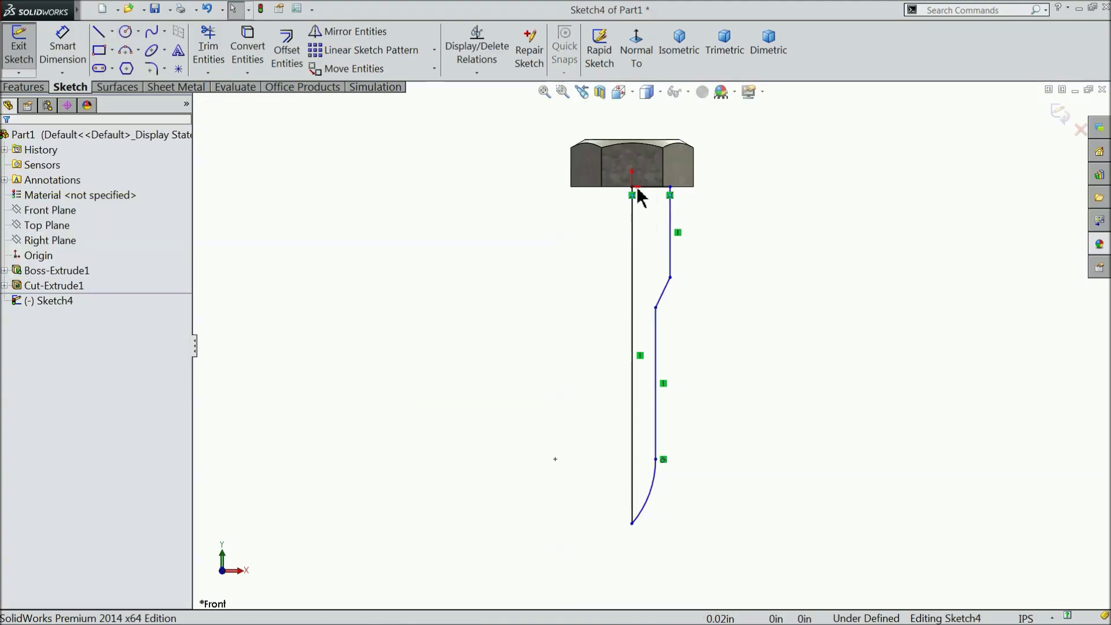
pyautogui.click(62, 46)
pyautogui.scroll(-5, 666, 214)
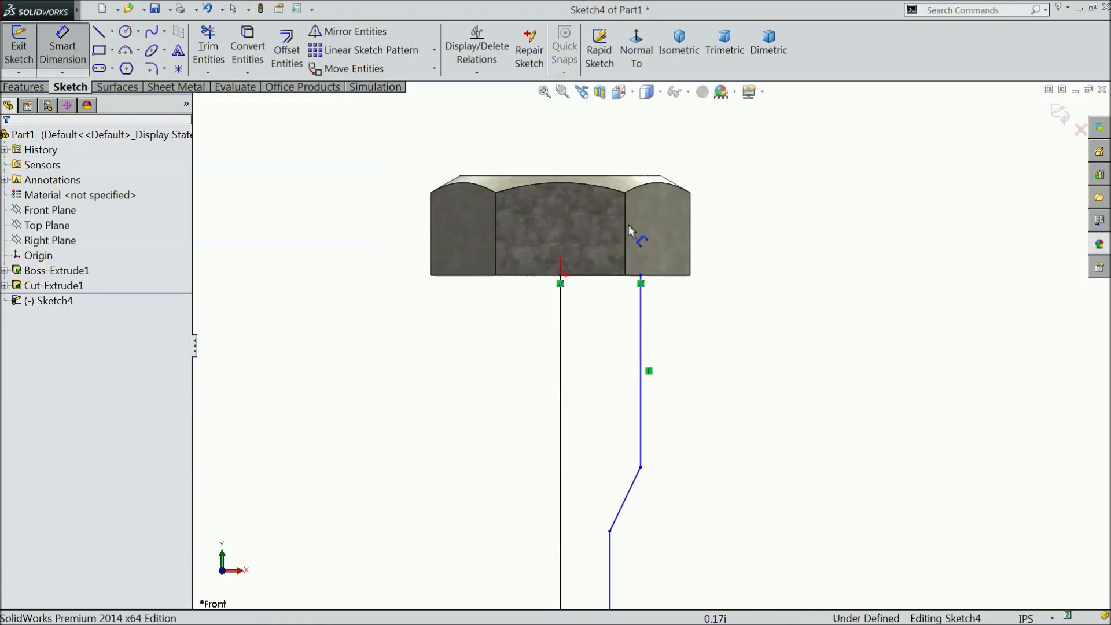
pyautogui.click(602, 296)
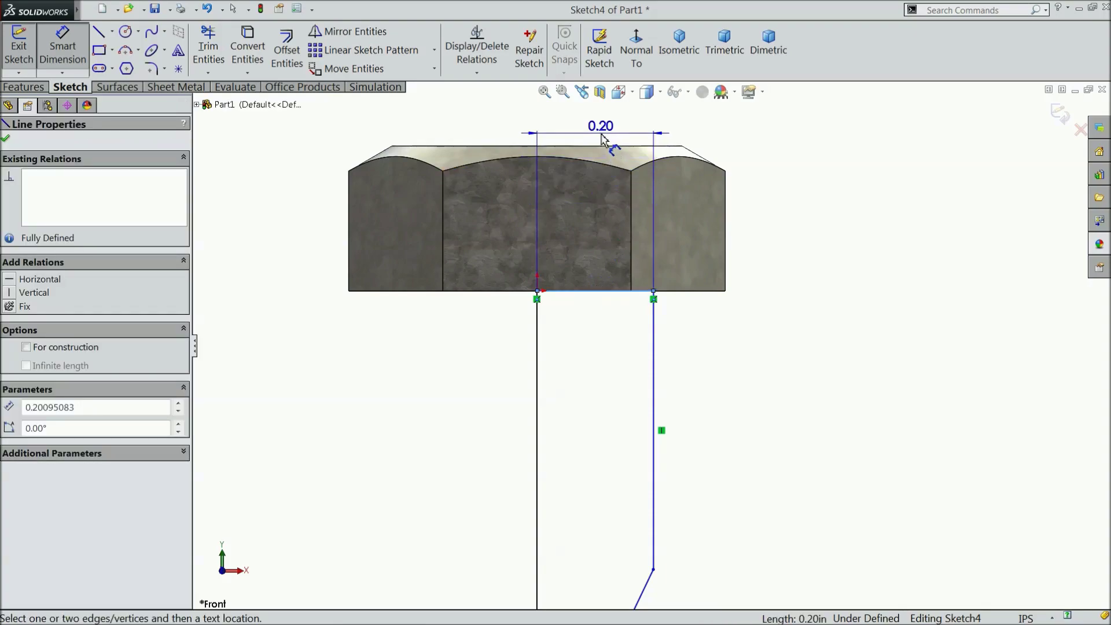
pyautogui.click(606, 141)
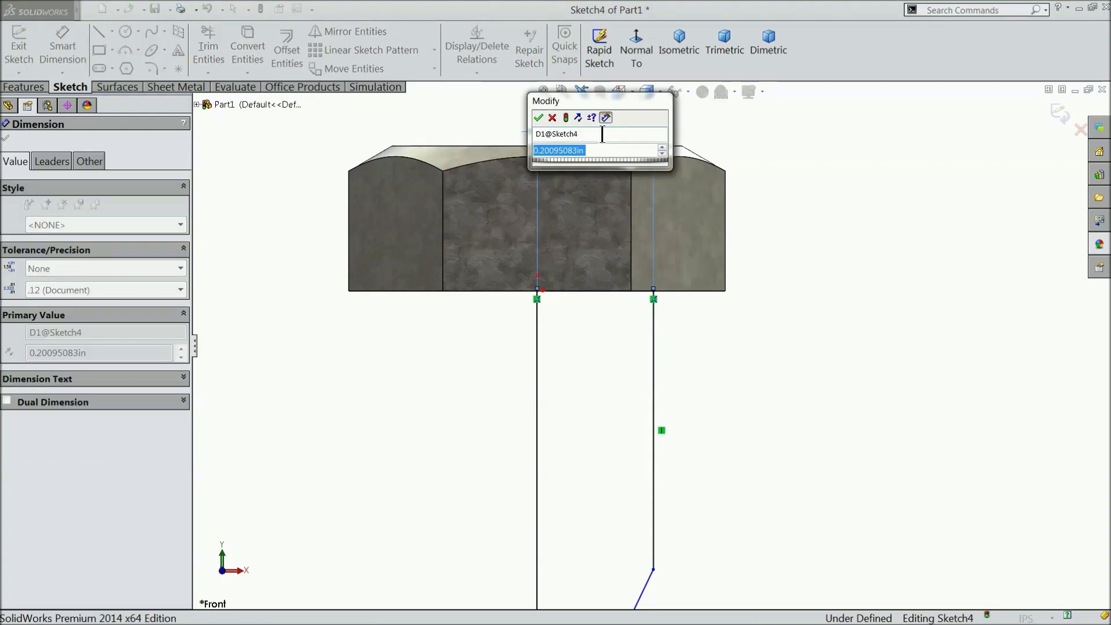
pyautogui.write('0.187')
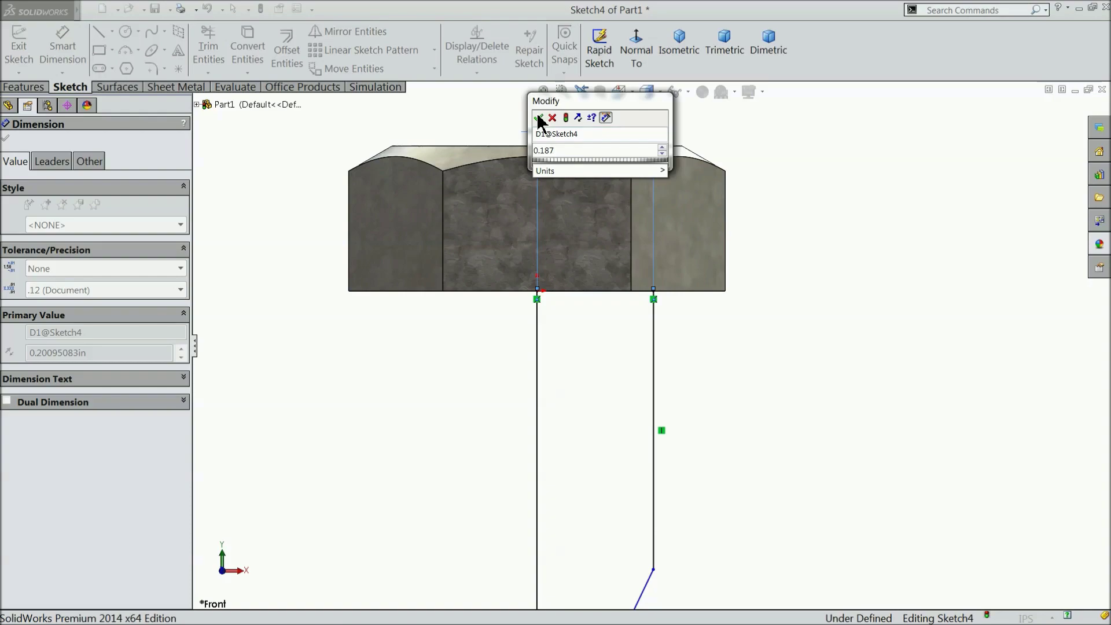
pyautogui.click(538, 118)
# Dimension the outer vertical line directly below the head to 1.08 in.
pyautogui.scroll(3, 664, 316)
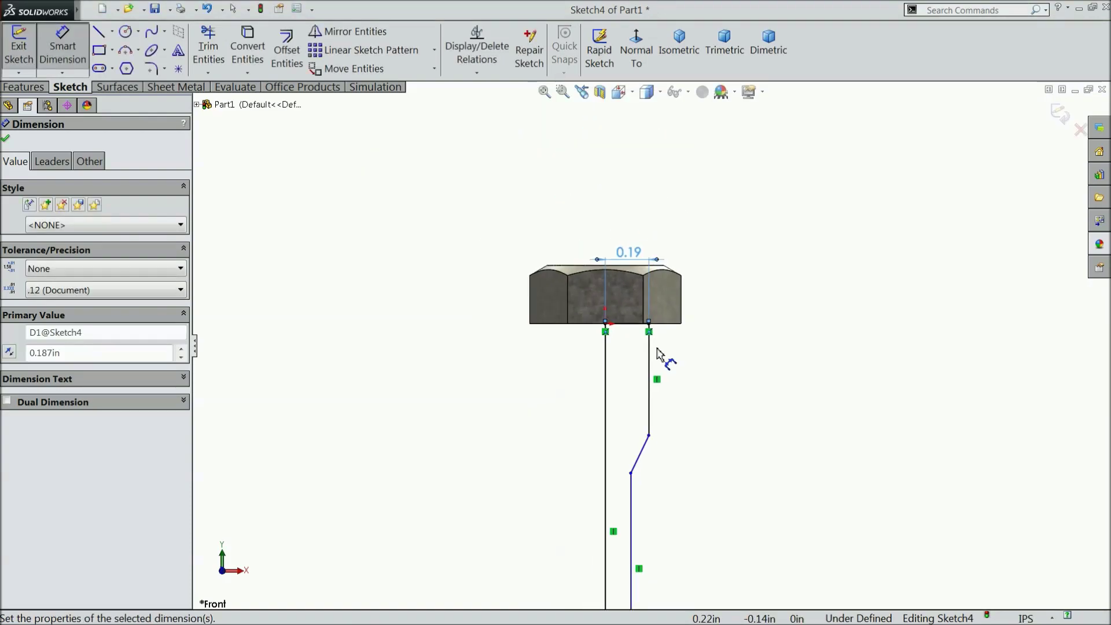
pyautogui.scroll(-3, 657, 355)
pyautogui.click(637, 319)
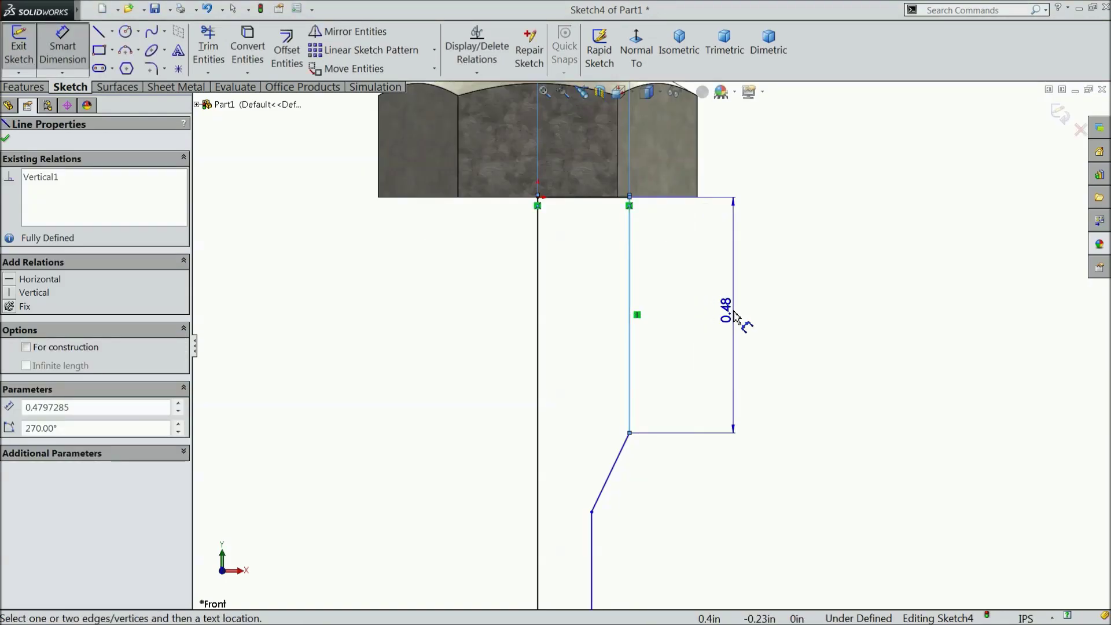
pyautogui.click(733, 316)
pyautogui.write('1')
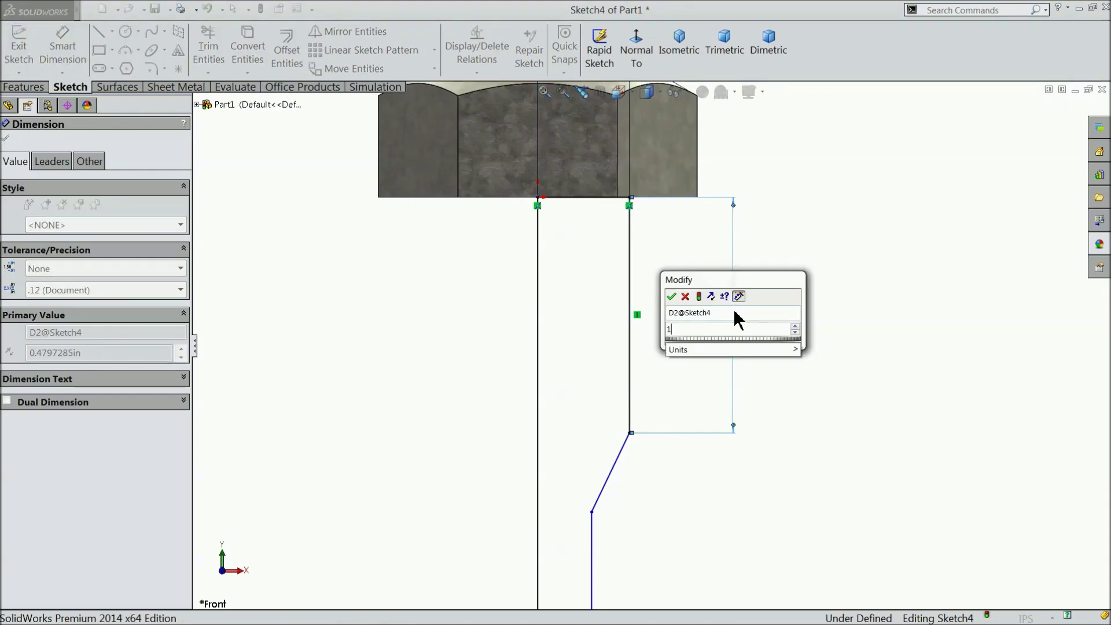
pyautogui.write('.08')
pyautogui.click(673, 298)
# Dimension the overall shank length from the head's underside to the lower tip as 3.53 in.
pyautogui.scroll(5, 650, 359)
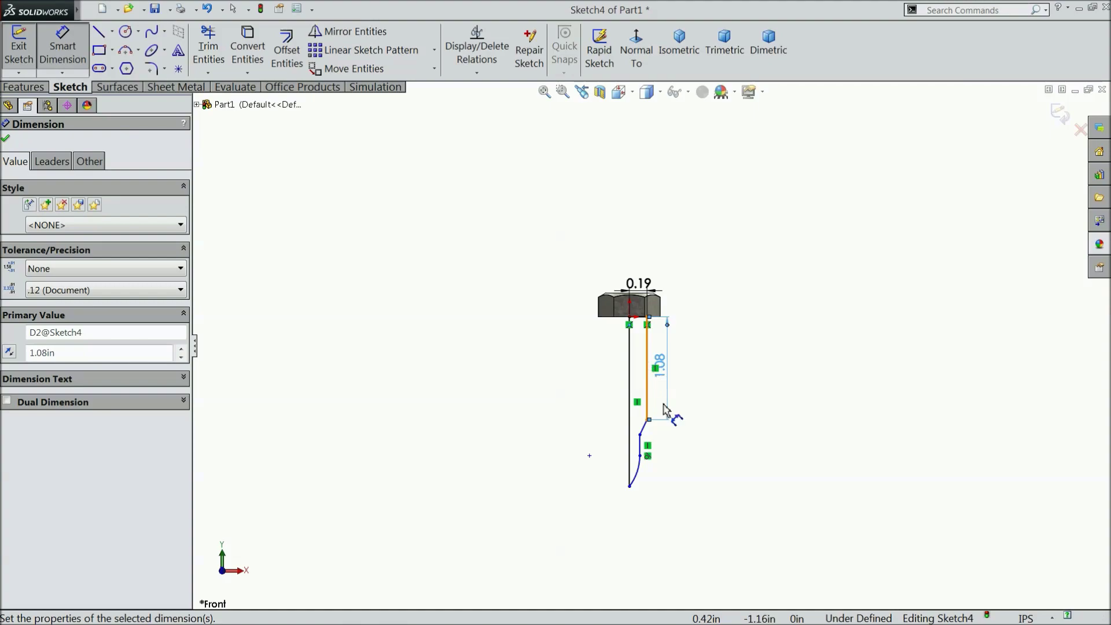
pyautogui.scroll(-4, 651, 458)
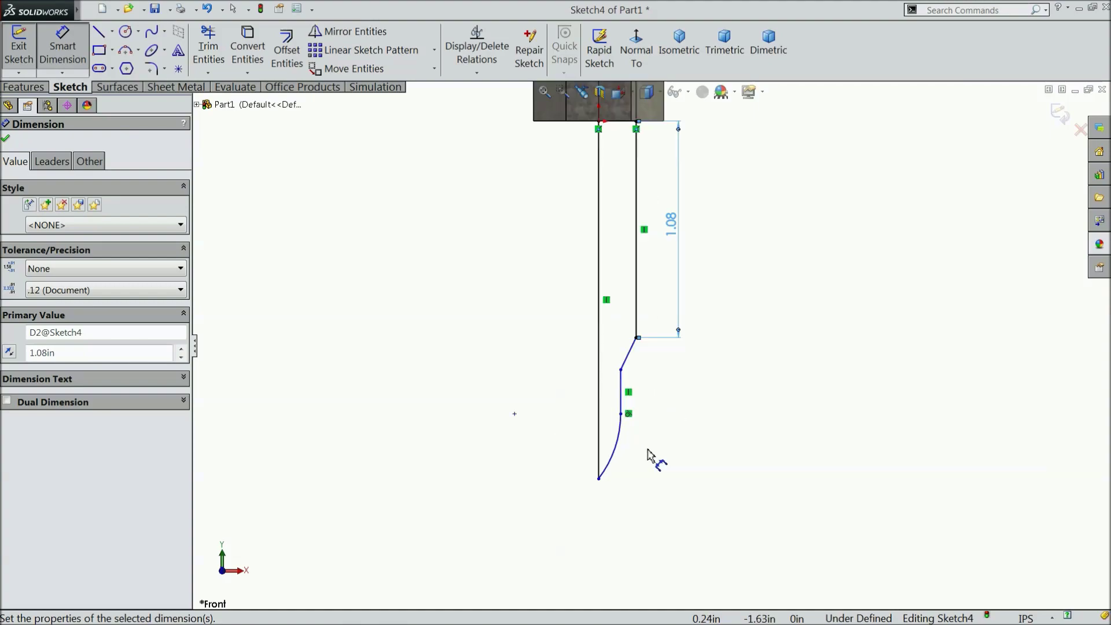
pyautogui.click(618, 123)
pyautogui.click(598, 480)
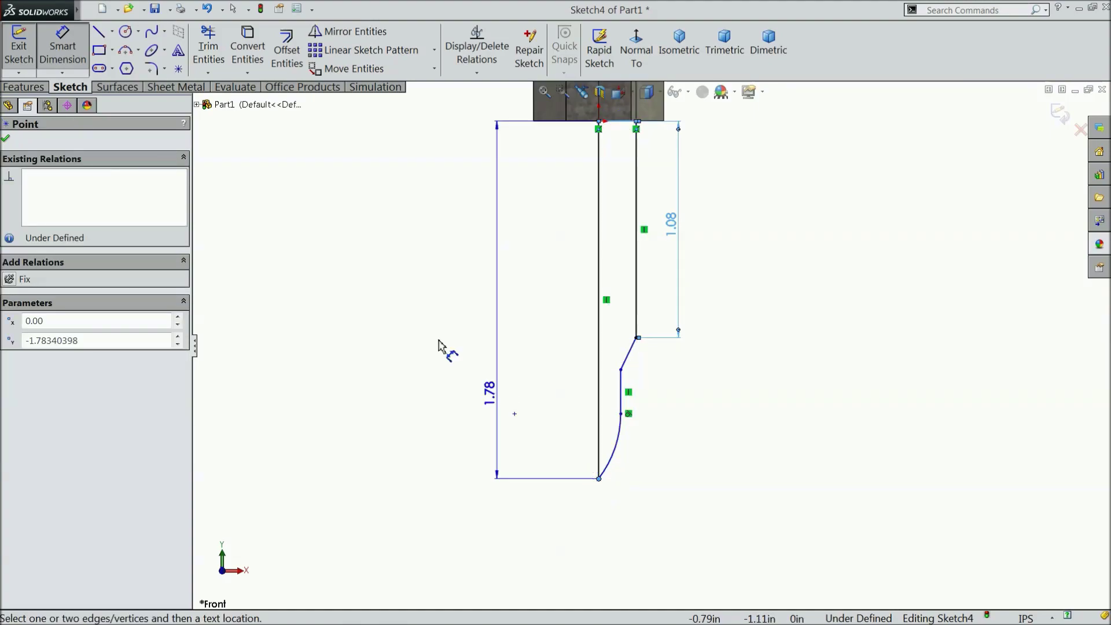
pyautogui.click(414, 307)
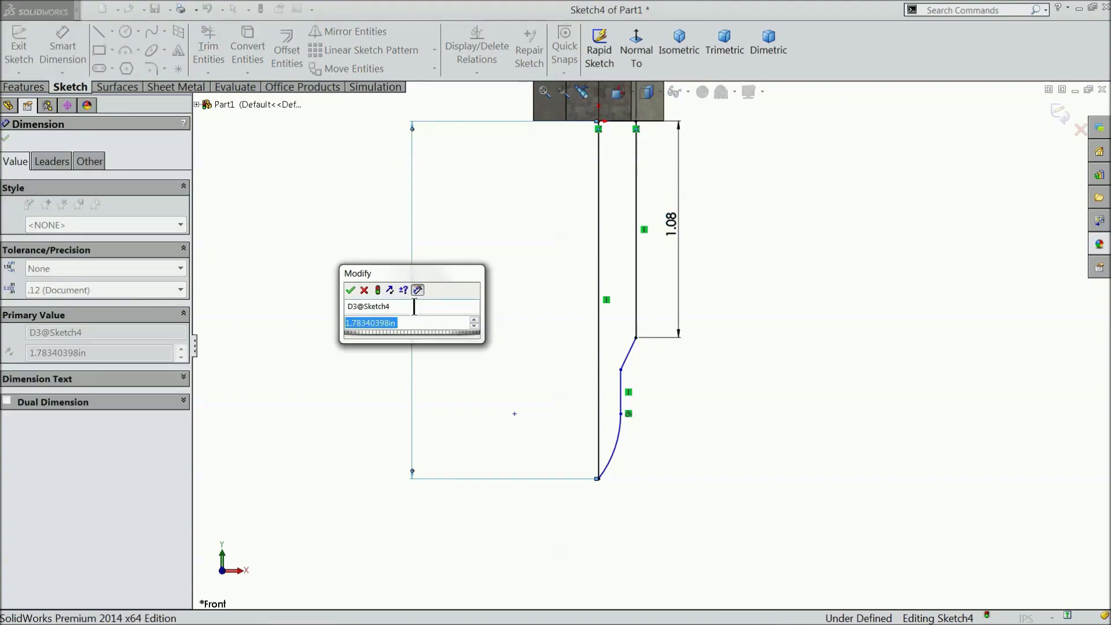
pyautogui.write('3.53')
pyautogui.click(350, 290)
# Dimension the distance from the head's underside to the start of the tip arc as 3 in.
pyautogui.scroll(3, 619, 417)
pyautogui.scroll(-1, 638, 486)
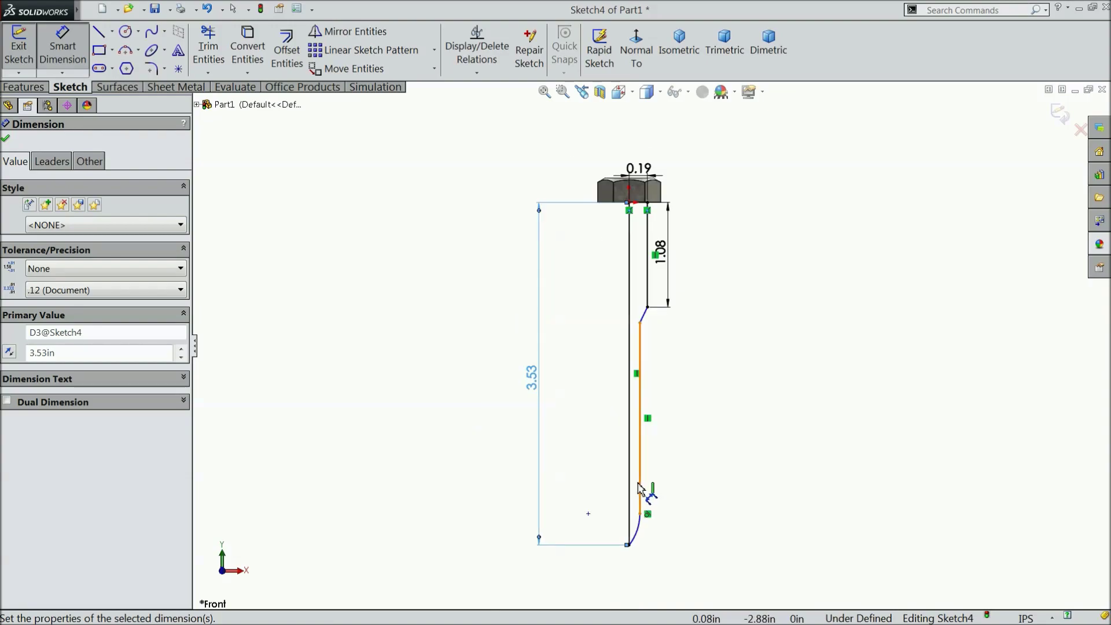
pyautogui.click(641, 515)
pyautogui.click(637, 208)
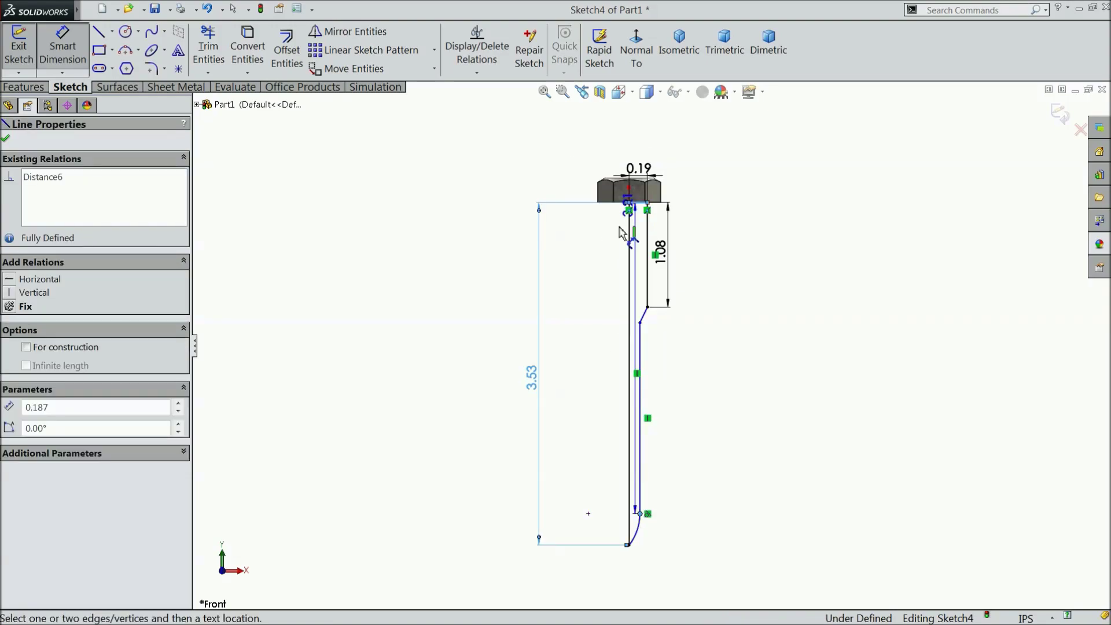
pyautogui.click(584, 388)
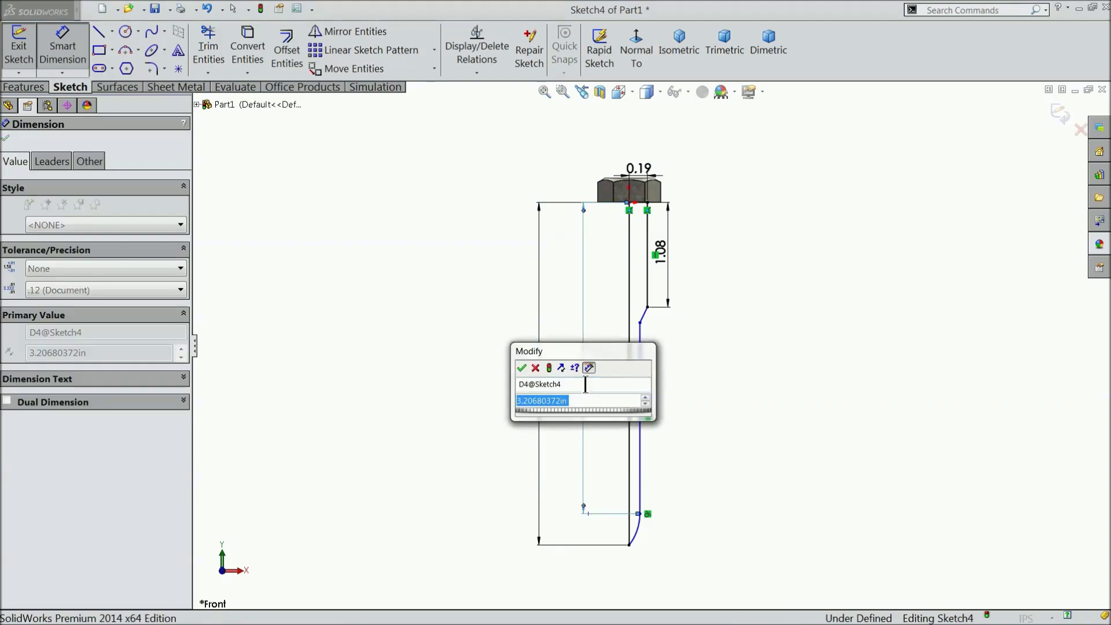
pyautogui.write('3')
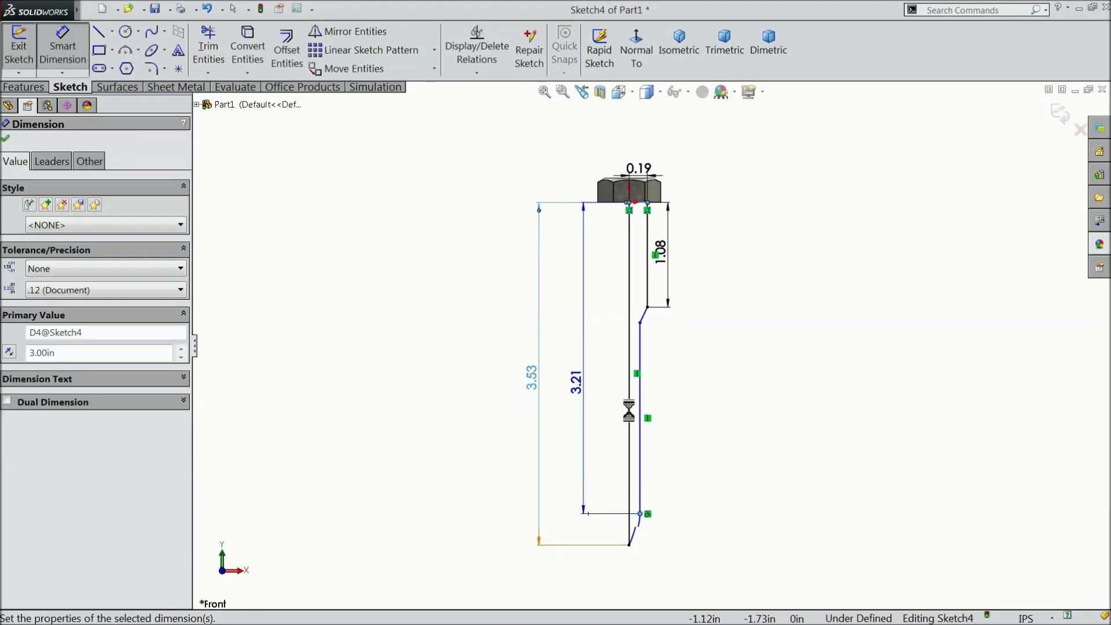
# Move the inner end of the slanted line below the 1.08 in line's end, to about X 0.14 in, Y -1.25 in.
pyautogui.scroll(-2, 670, 416)
pyautogui.scroll(2, 666, 438)
pyautogui.scroll(-2, 644, 430)
pyautogui.press('Escape')
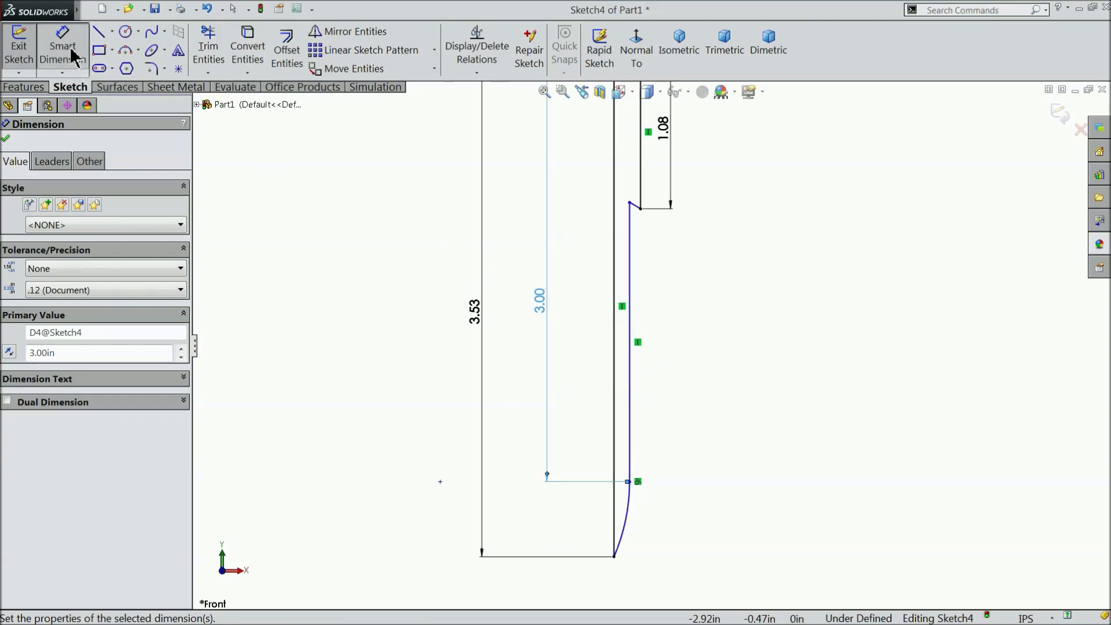
pyautogui.scroll(-2, 636, 237)
pyautogui.moveTo(655, 196); pyautogui.dragTo(661, 244)
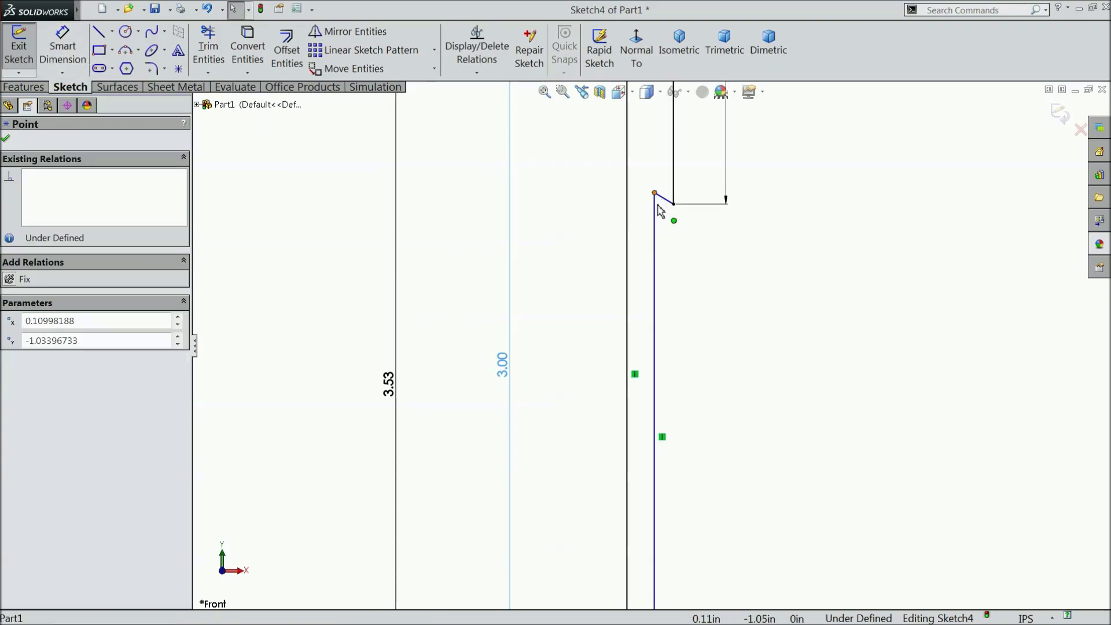
# Dimension the vertical height of the slanted transition line on the shank profile as 0.2 in.
pyautogui.click(62, 46)
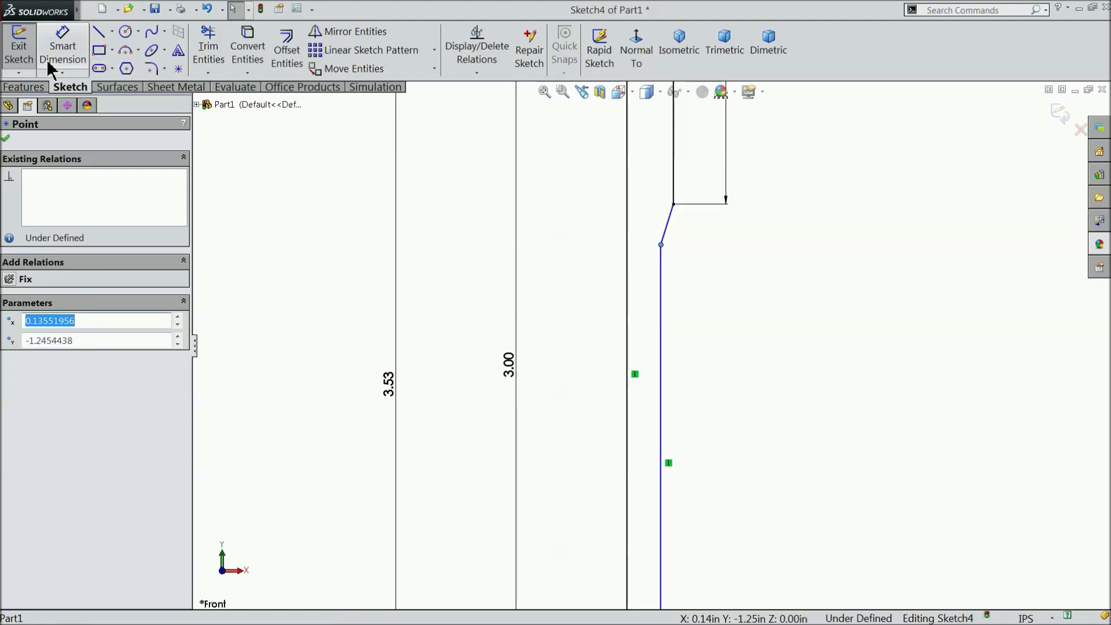
pyautogui.scroll(-2, 669, 254)
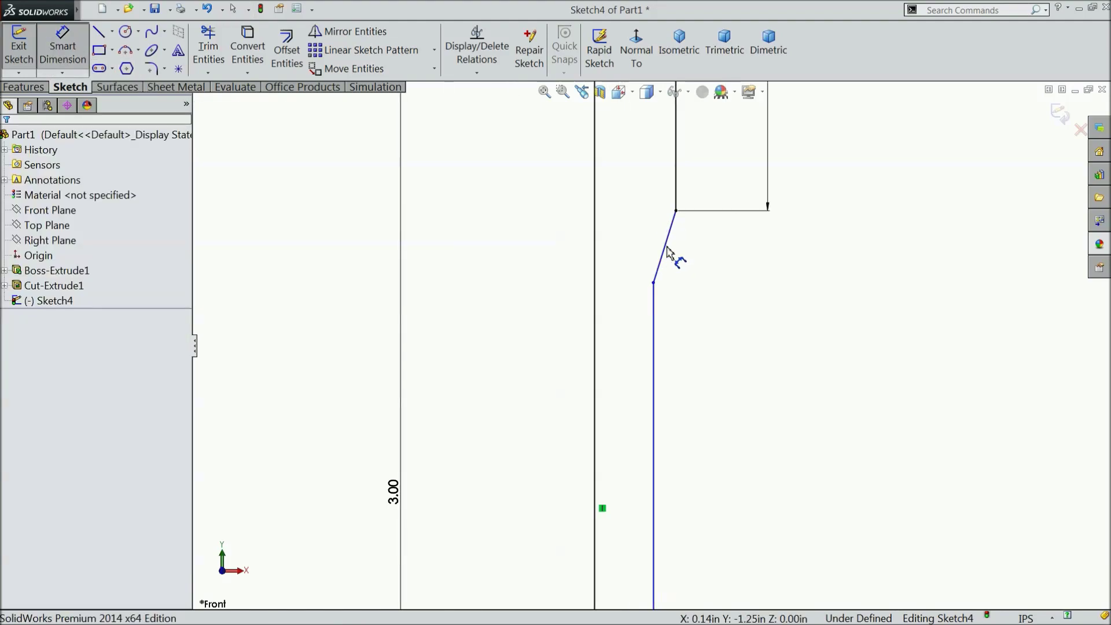
pyautogui.click(654, 283)
pyautogui.click(676, 211)
pyautogui.click(783, 253)
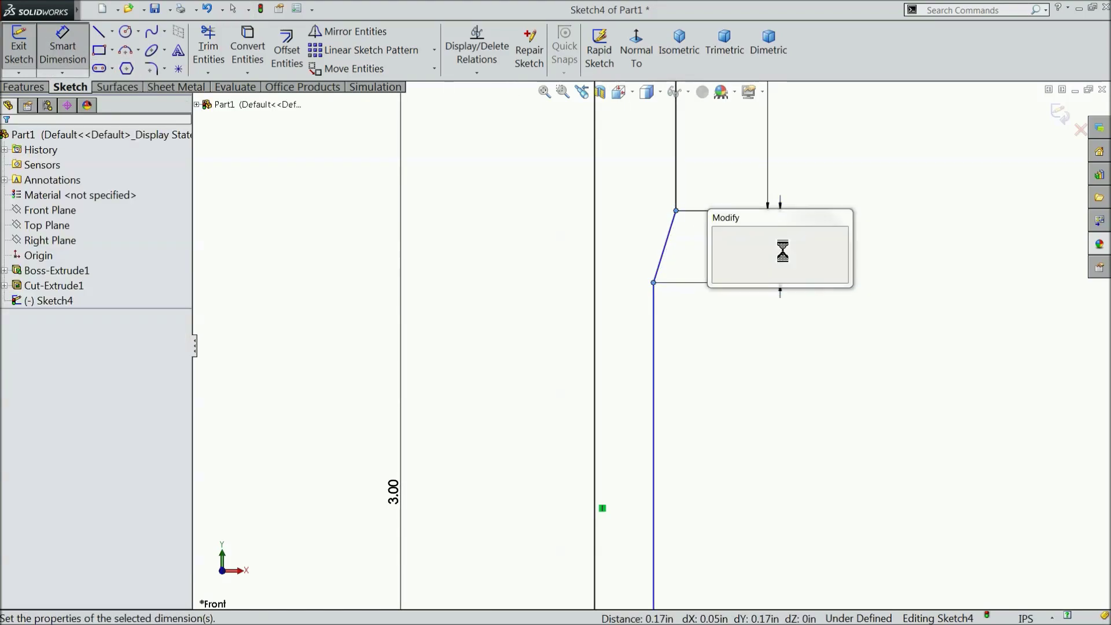
pyautogui.write('0.2')
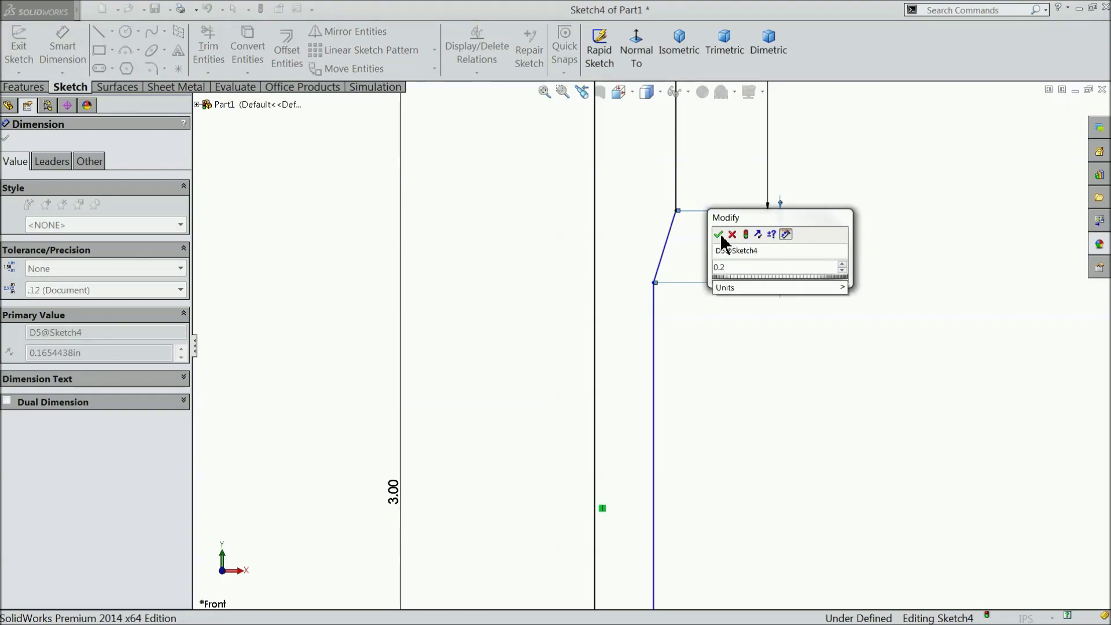
pyautogui.click(719, 234)
# Dimension the lower shank line's distance from the central axis line as 0.14 in and place the dimension clear of the profile.
pyautogui.click(654, 370)
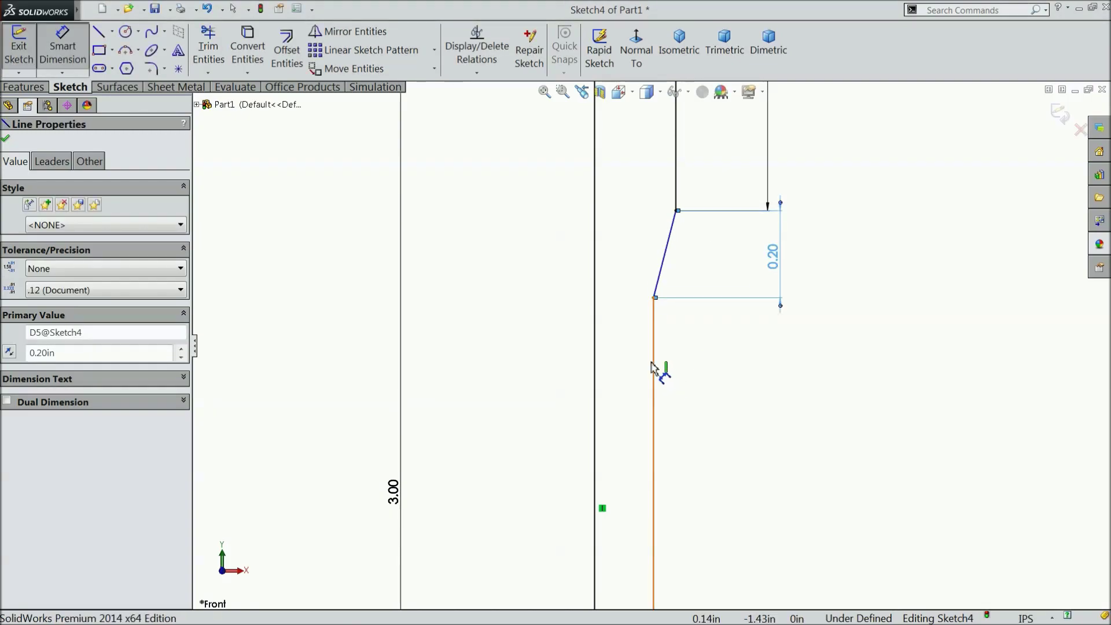
pyautogui.click(596, 373)
pyautogui.click(696, 370)
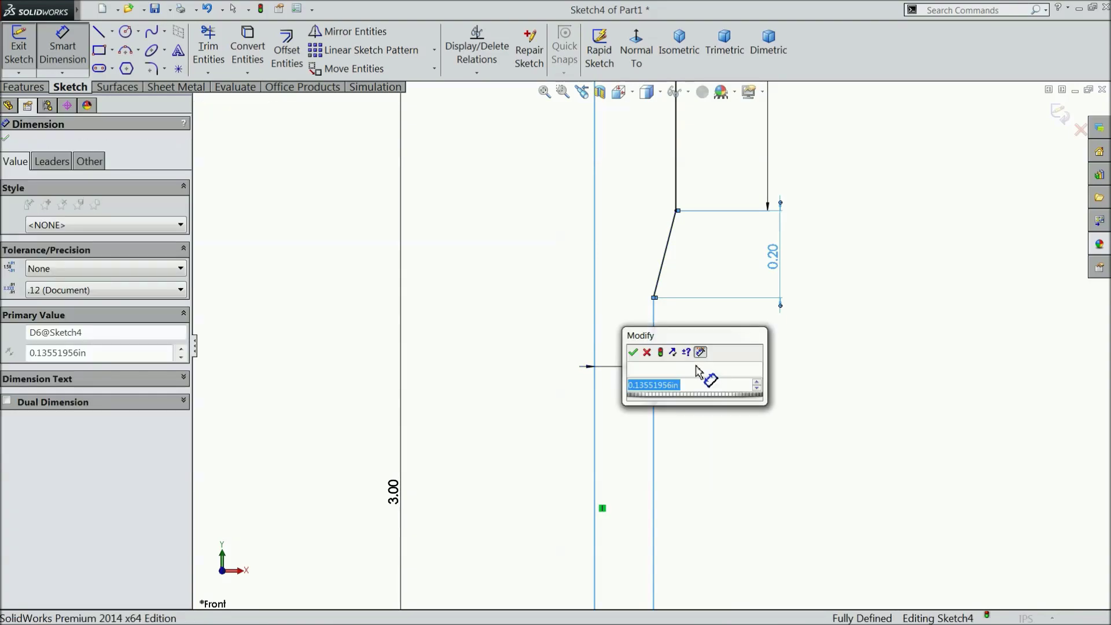
pyautogui.write('0.14')
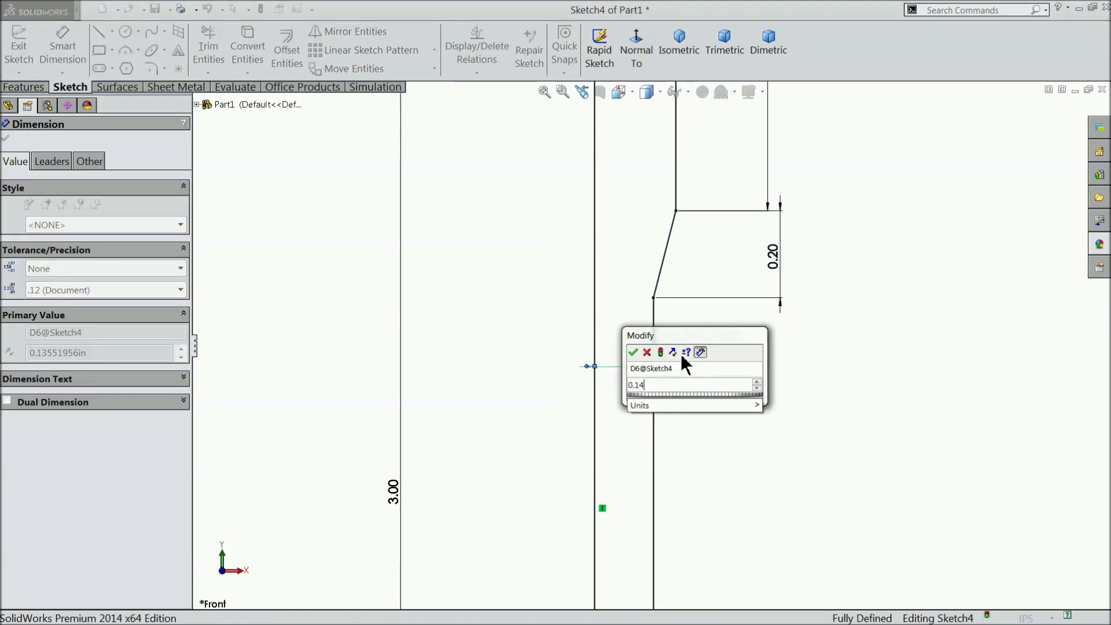
pyautogui.click(633, 352)
pyautogui.scroll(6, 643, 356)
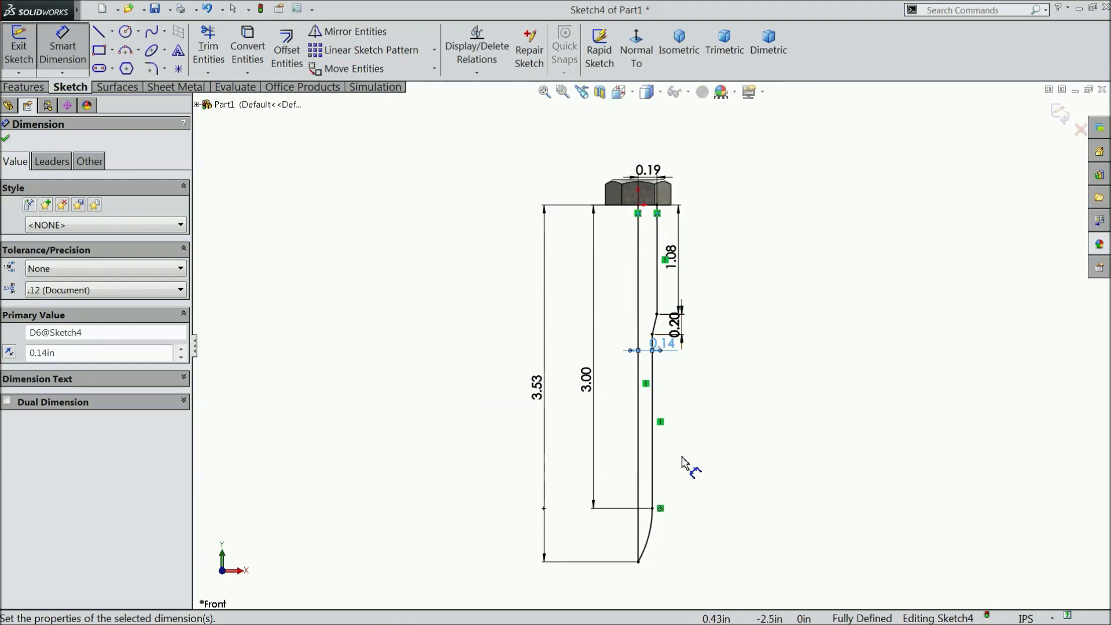
pyautogui.scroll(-1, 671, 368)
pyautogui.moveTo(664, 346); pyautogui.dragTo(705, 371)
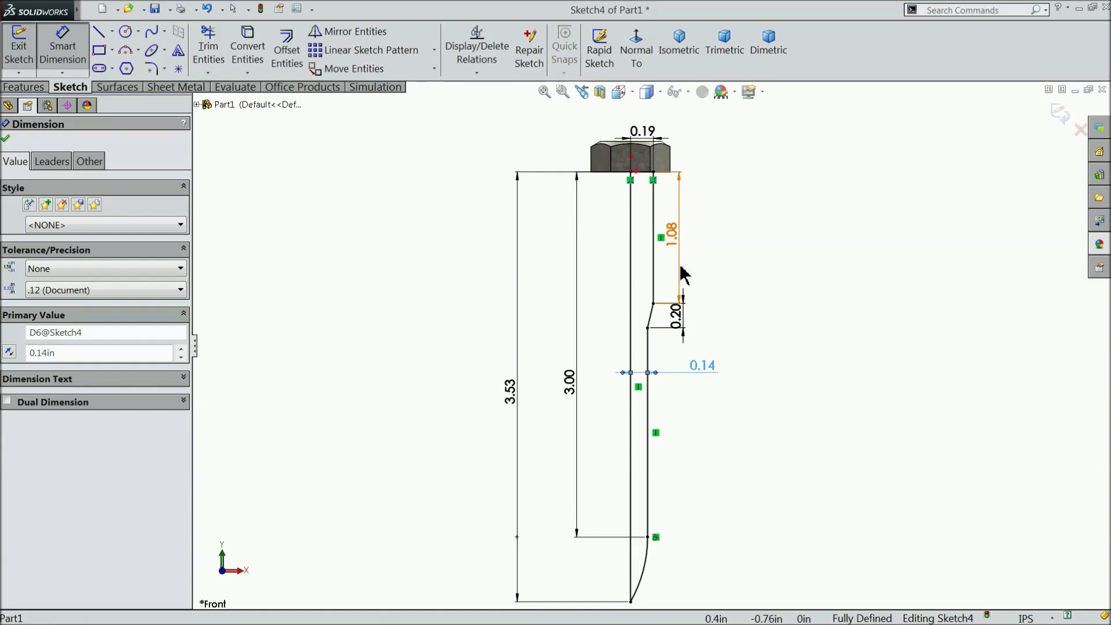
# Revolve the shank profile 360 degrees about its central vertical line, merged with the head.
pyautogui.click(26, 88)
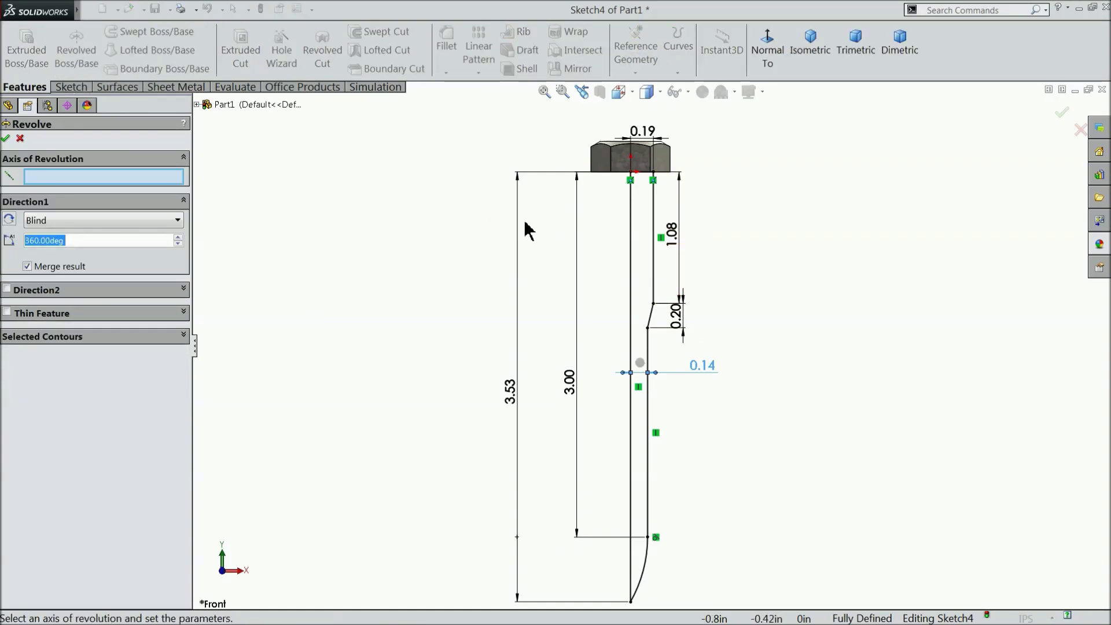
pyautogui.click(630, 260)
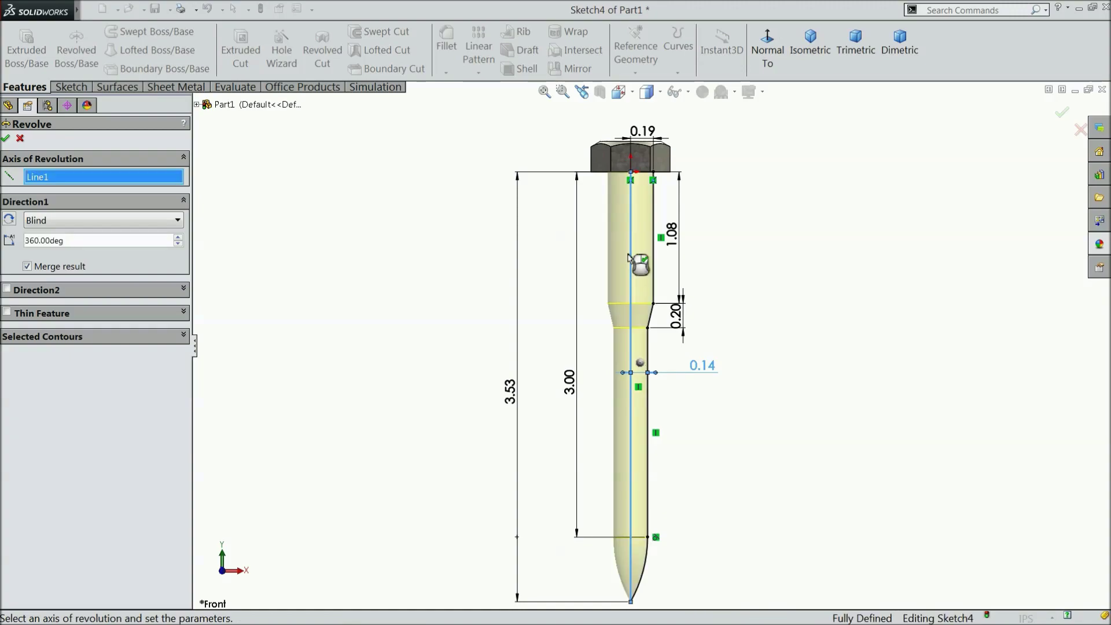
pyautogui.click(6, 138)
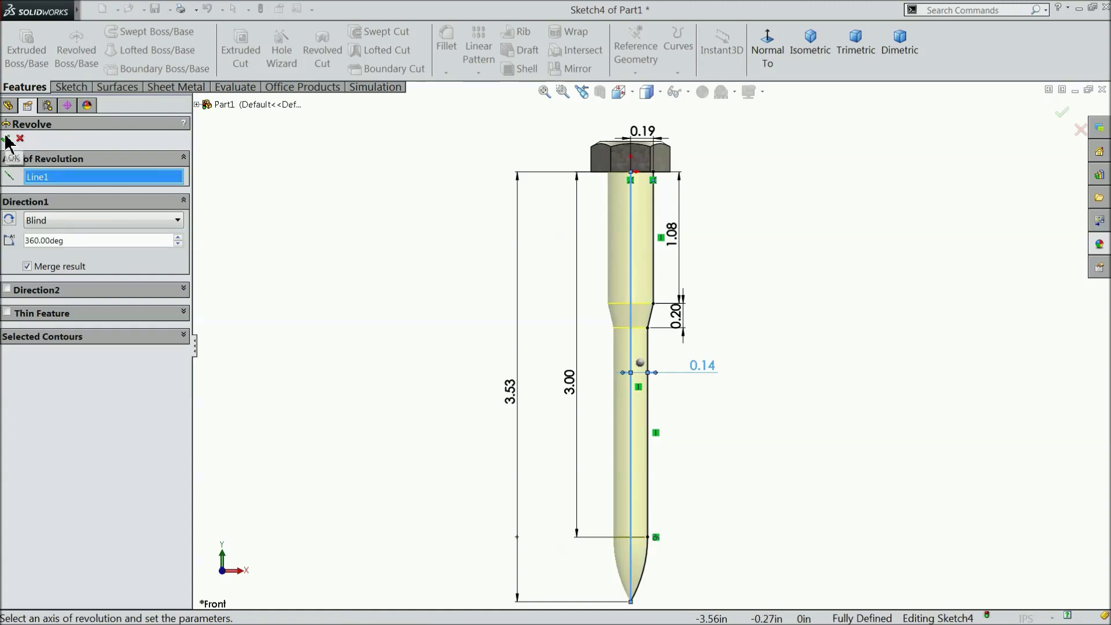
pyautogui.click(437, 189)
# Fillet the upper and lower circular edges of the shank's tapered transition with a 0.375 in radius.
pyautogui.moveTo(434, 230); pyautogui.dragTo(385, 151, button='middle')
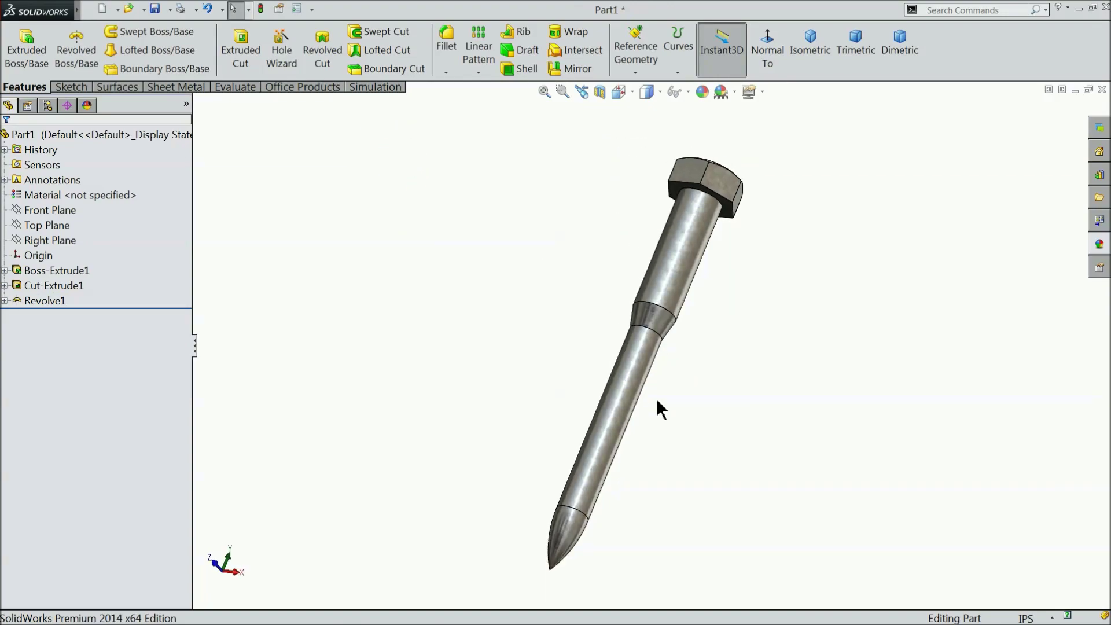
pyautogui.scroll(-3, 656, 418)
pyautogui.moveTo(644, 378); pyautogui.dragTo(608, 310, button='middle')
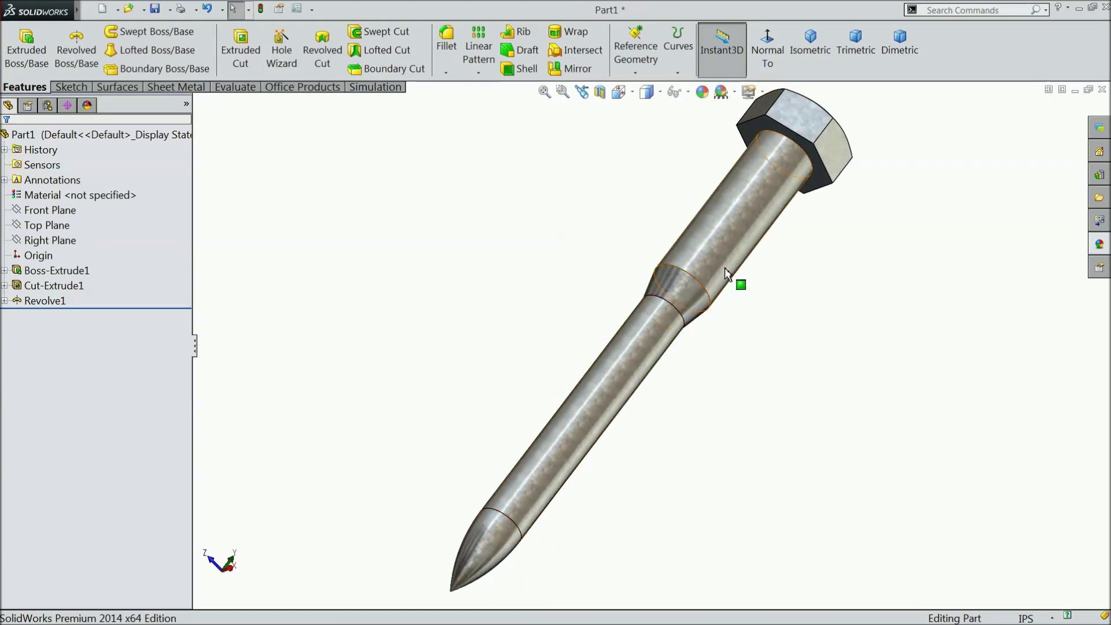
pyautogui.click(447, 58)
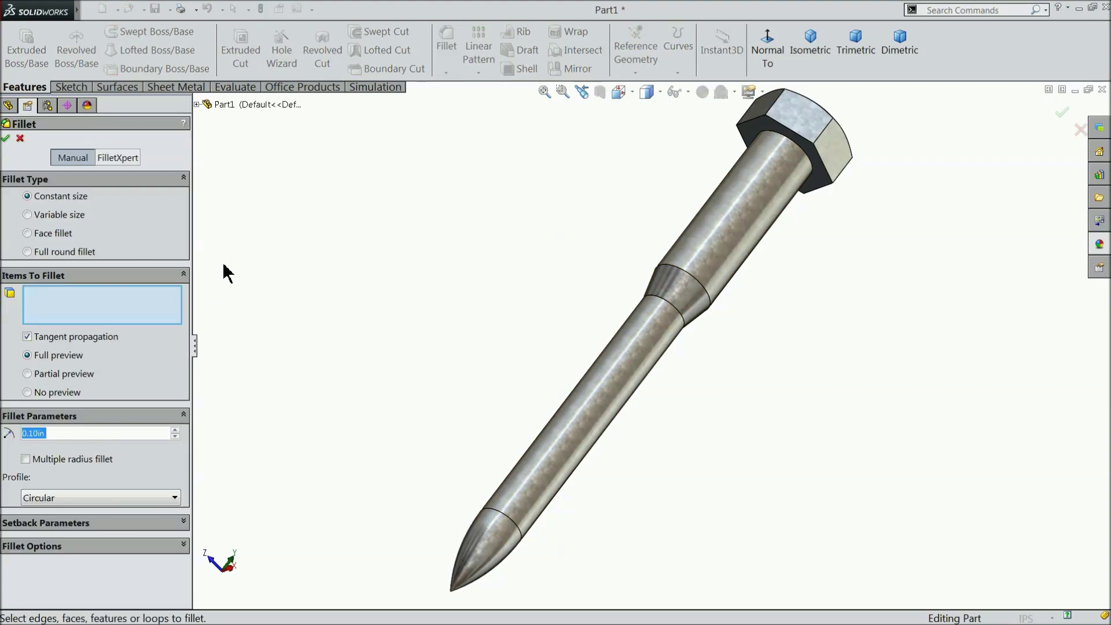
pyautogui.write('0.375in')
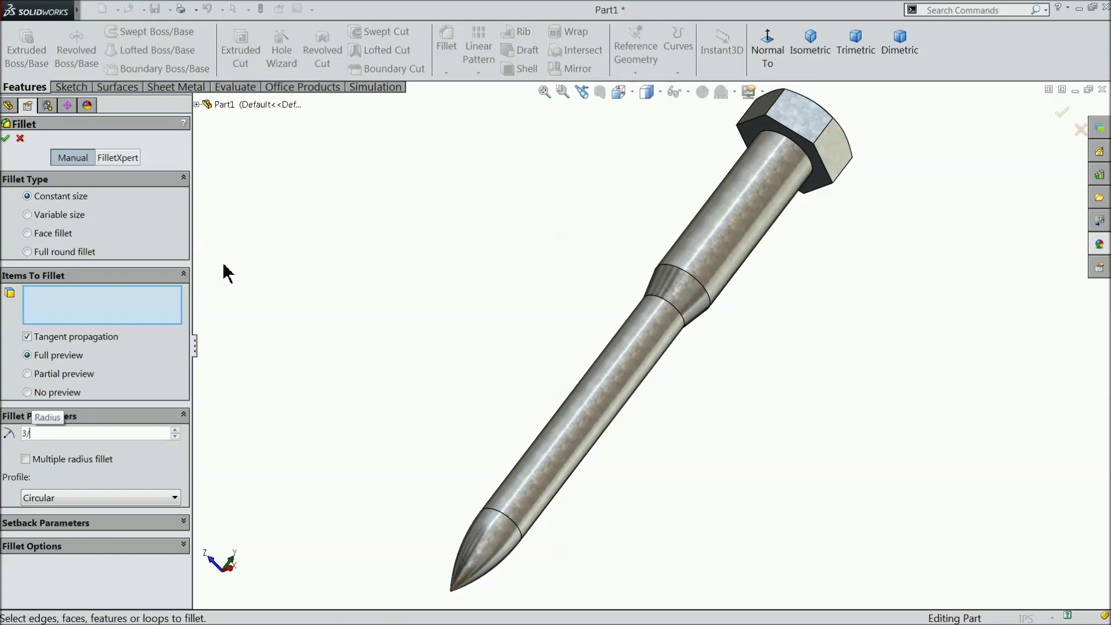
pyautogui.click(696, 283)
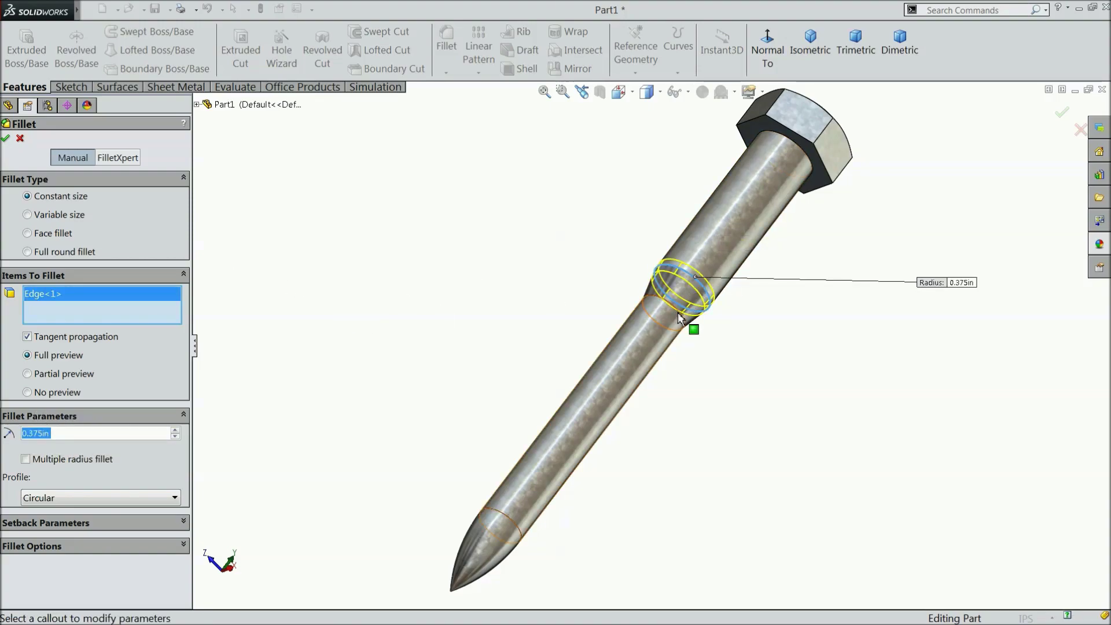
pyautogui.click(678, 313)
pyautogui.click(7, 139)
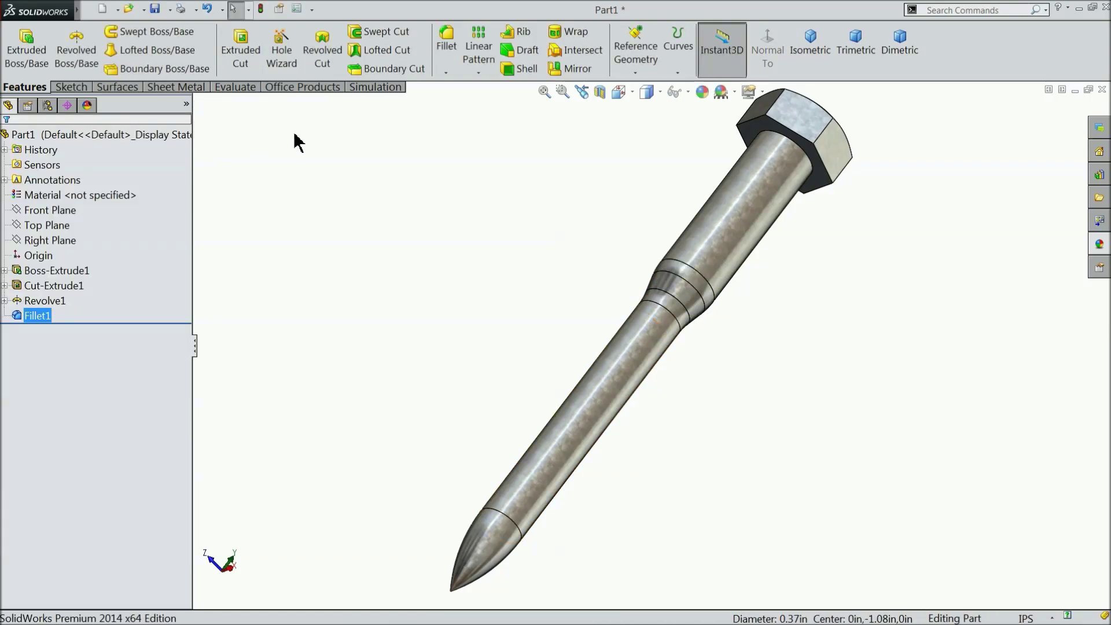
# Fillet the edge where the shank meets the underside of the head with a 0.02 in radius.
pyautogui.click(447, 47)
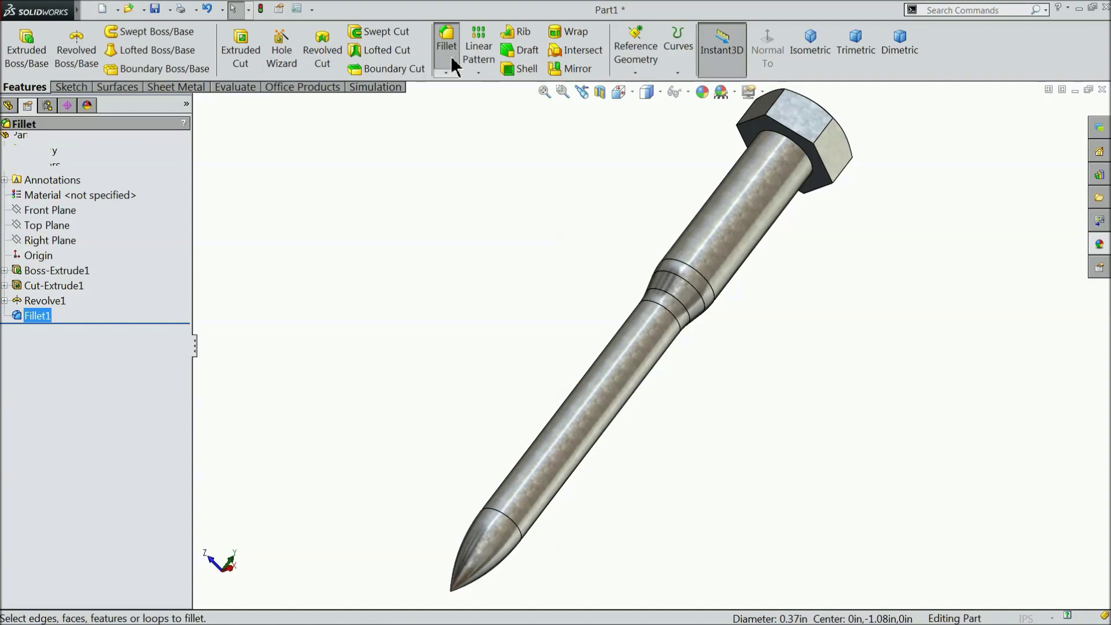
pyautogui.write('0.02')
pyautogui.press('Return')
pyautogui.scroll(-5, 764, 231)
pyautogui.scroll(4, 764, 200)
pyautogui.scroll(-4, 747, 232)
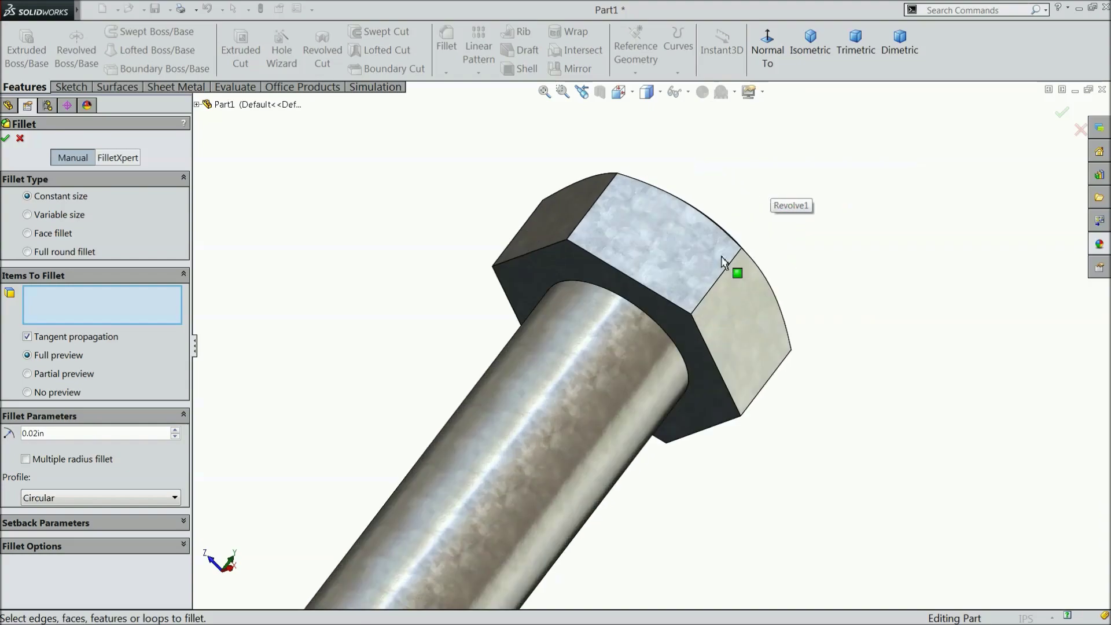
pyautogui.click(620, 299)
pyautogui.click(7, 139)
# Fillet all six corner edges between the hex head's side faces with a 0.01 in radius.
pyautogui.click(443, 57)
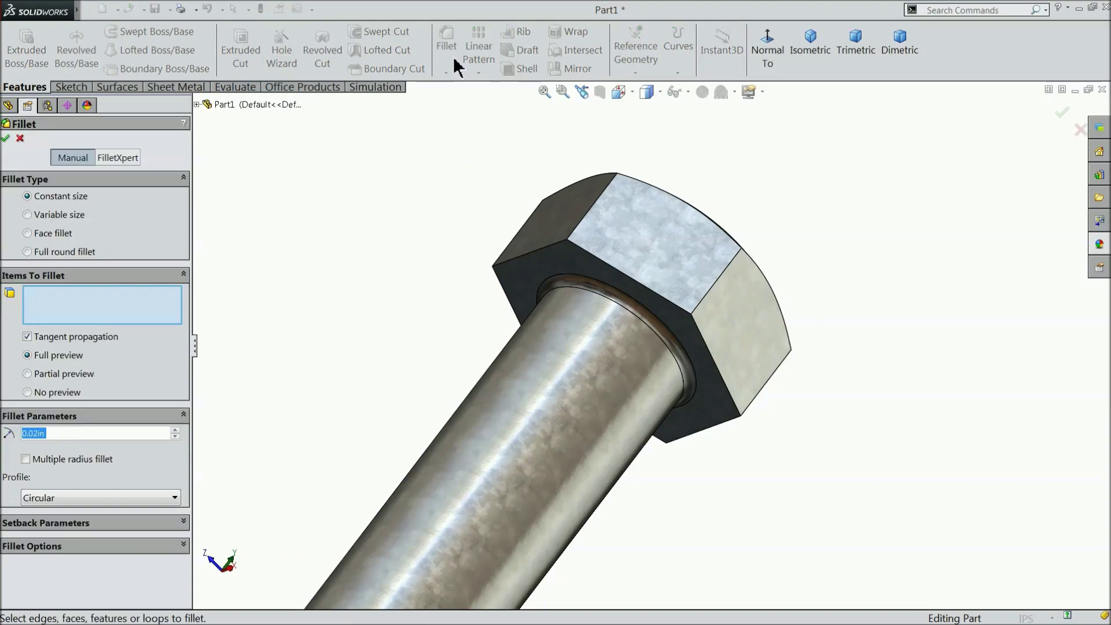
pyautogui.write('0.01')
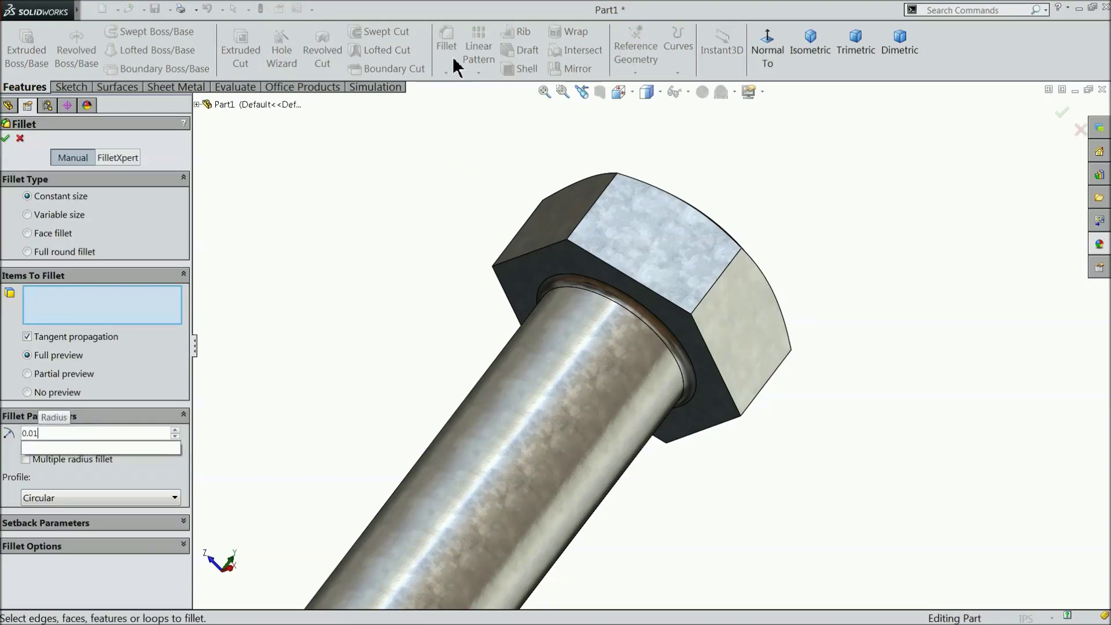
pyautogui.press('Return')
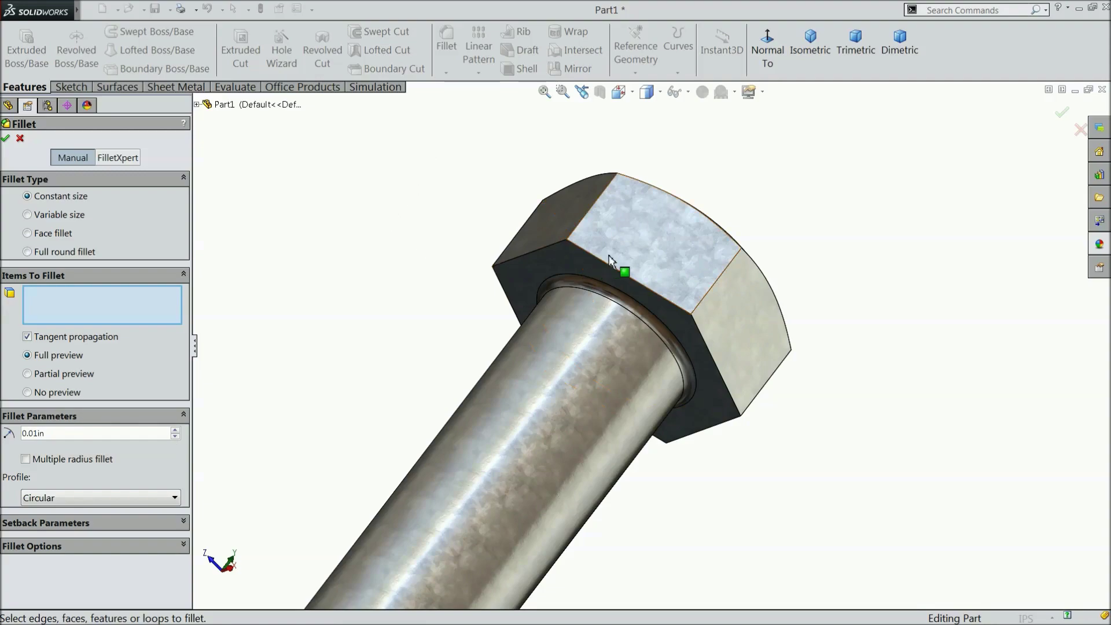
pyautogui.click(587, 213)
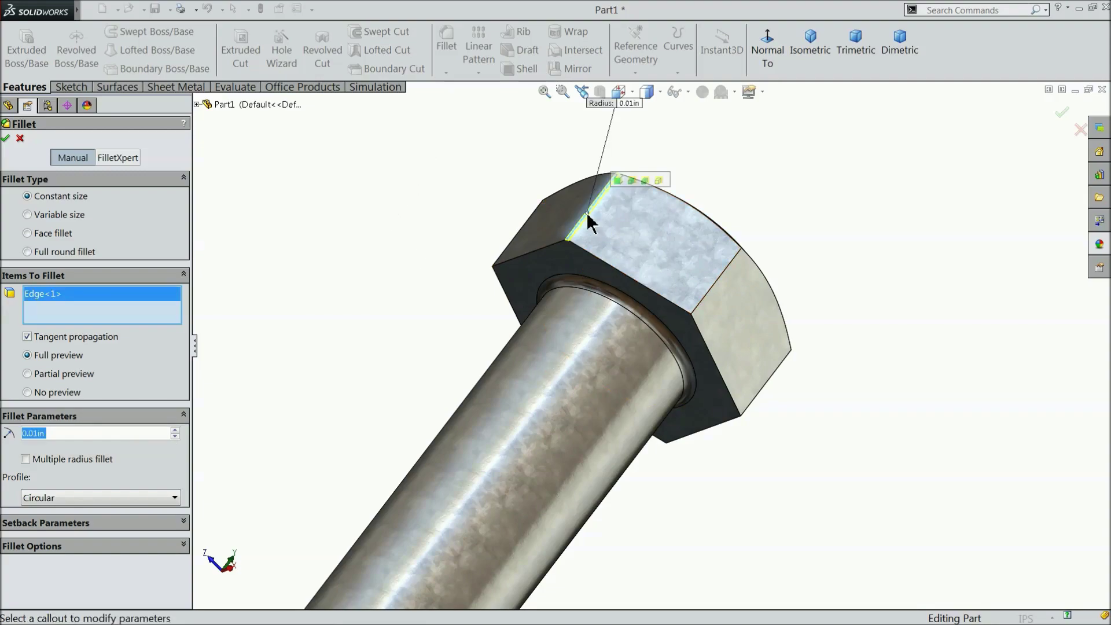
pyautogui.click(618, 181)
pyautogui.moveTo(459, 211); pyautogui.dragTo(555, 372, button='middle')
pyautogui.scroll(-3, 556, 370)
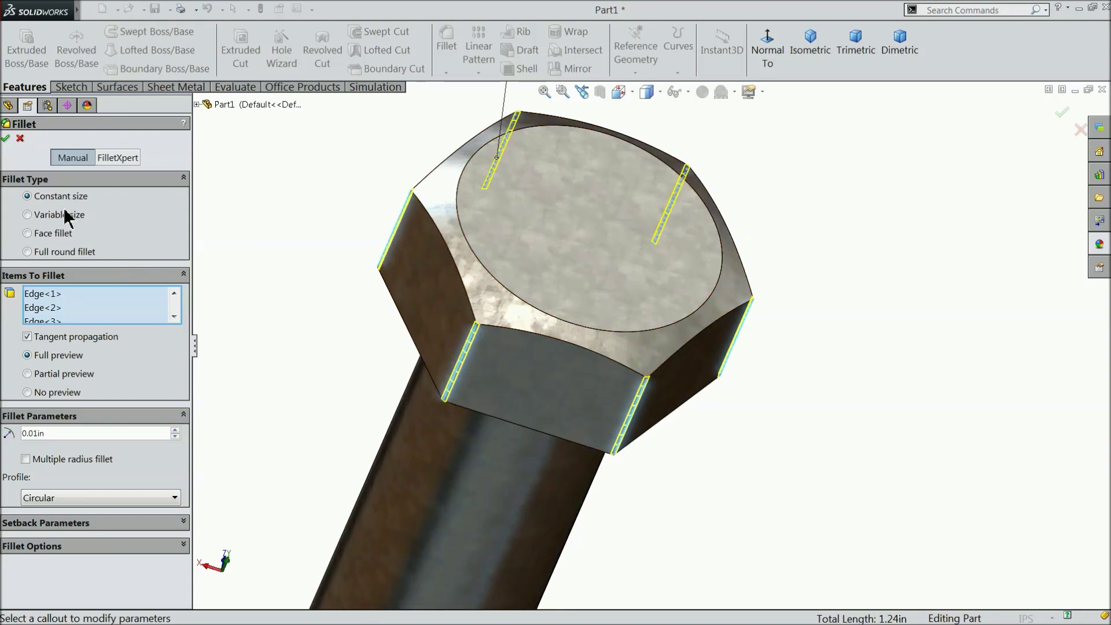
pyautogui.click(6, 139)
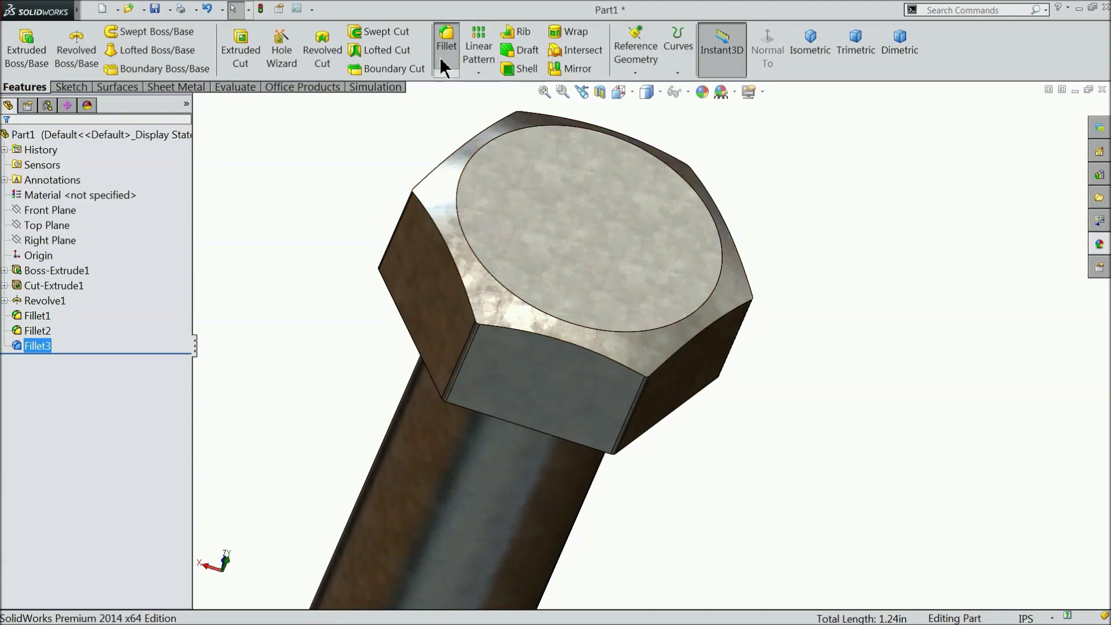
# Fillet the head's chamfered top face and the hexagonal edges around its underside with a 0.005 in radius.
pyautogui.click(439, 57)
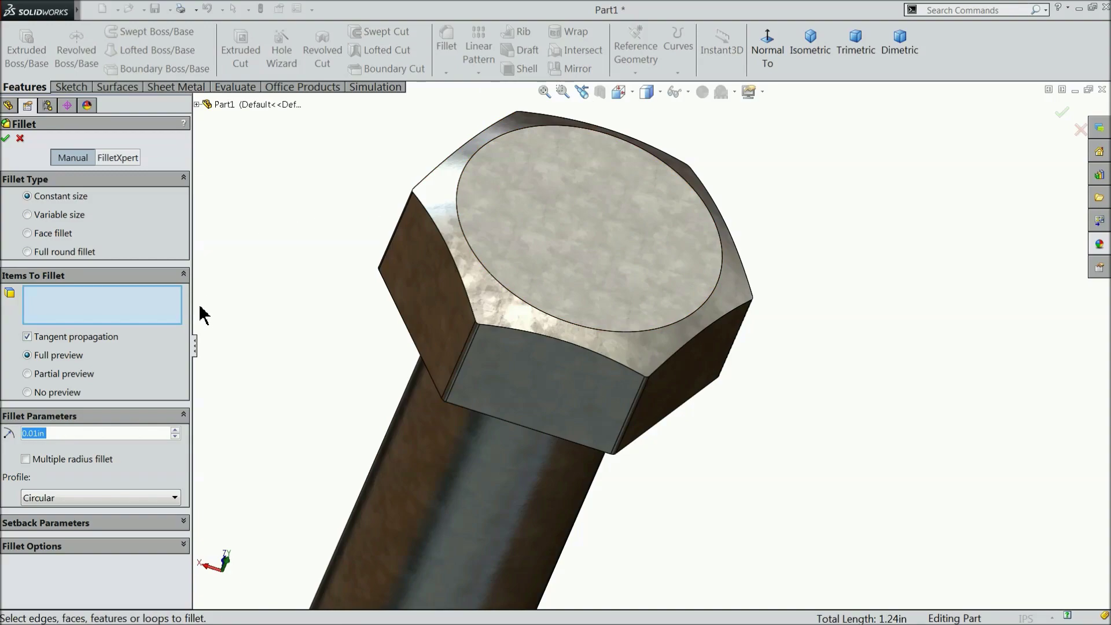
pyautogui.write('0.005in')
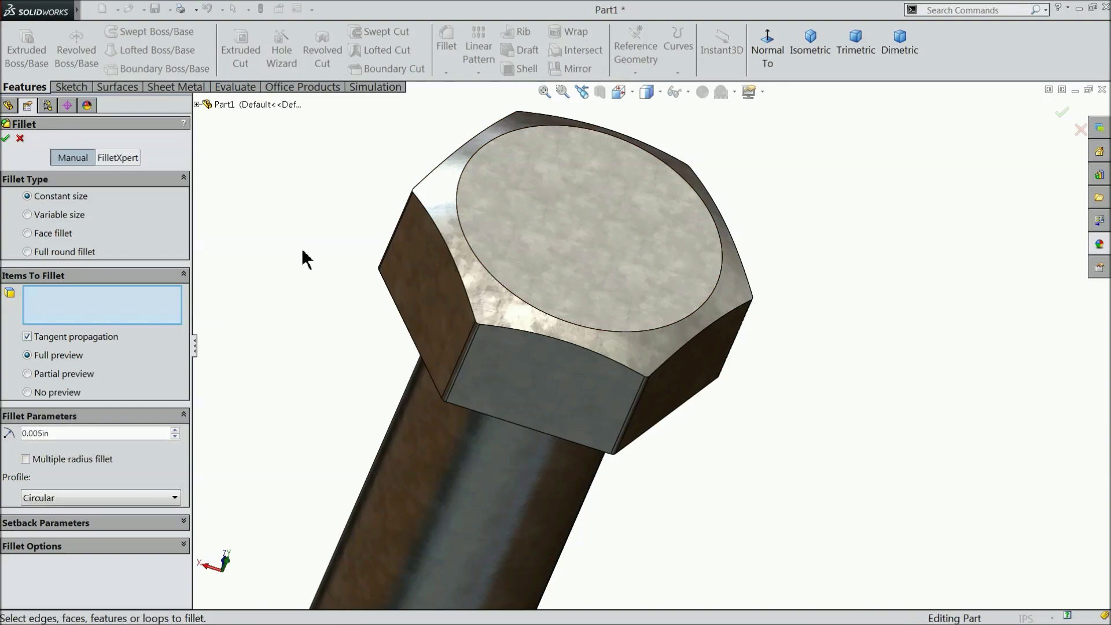
pyautogui.click(485, 296)
pyautogui.scroll(4, 569, 423)
pyautogui.moveTo(570, 423); pyautogui.dragTo(623, 242, button='middle')
pyautogui.scroll(-4, 509, 327)
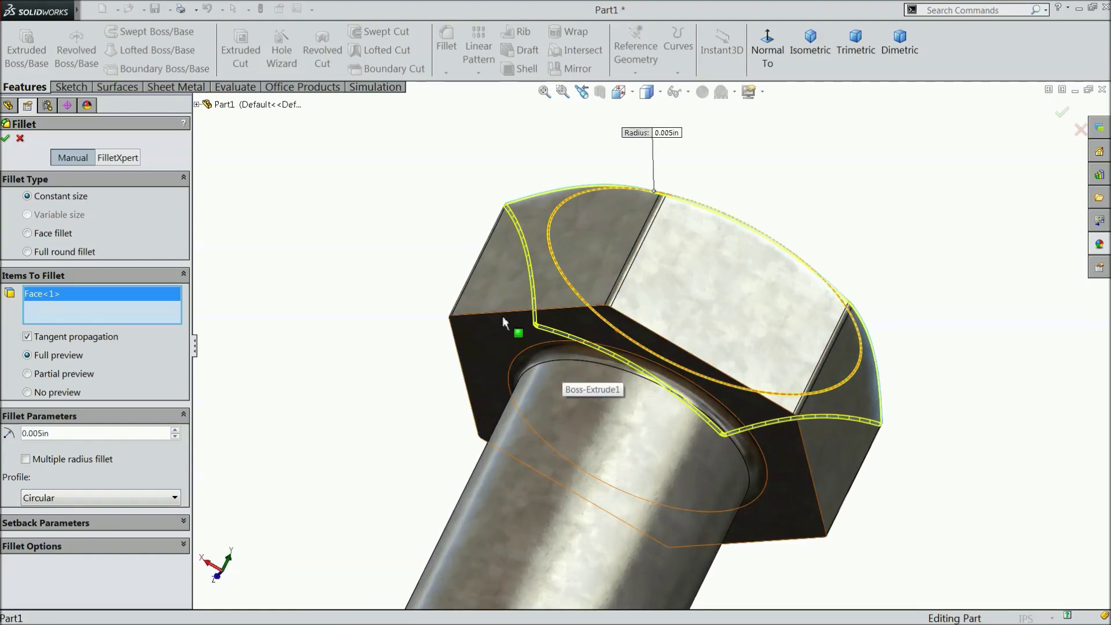
pyautogui.click(509, 313)
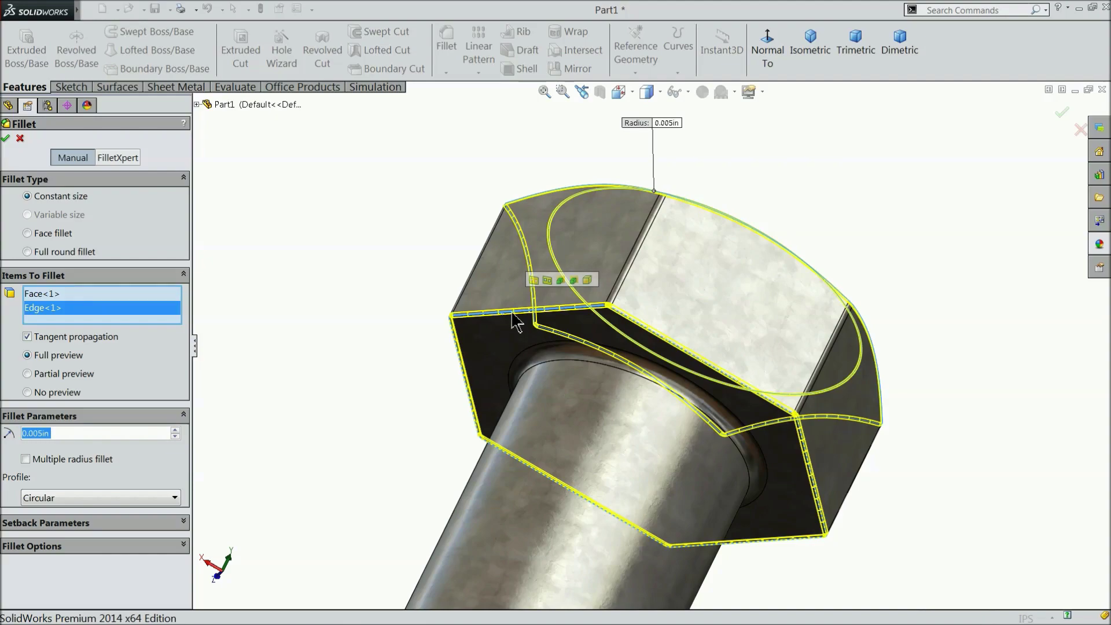
pyautogui.click(6, 139)
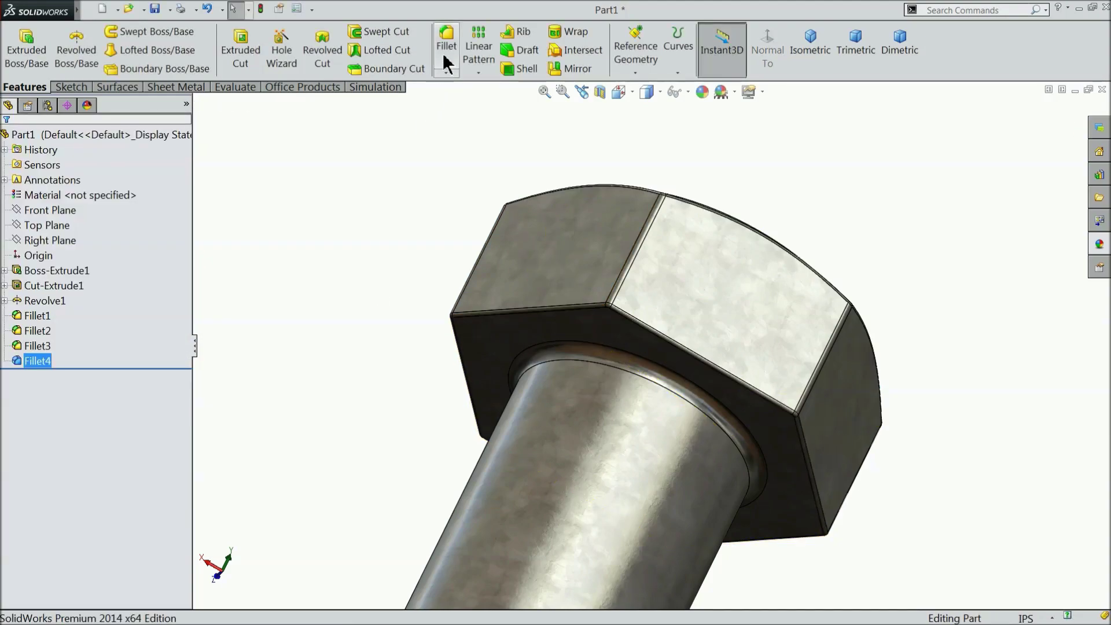
pyautogui.click(446, 46)
pyautogui.scroll(5, 422, 330)
pyautogui.scroll(-5, 628, 496)
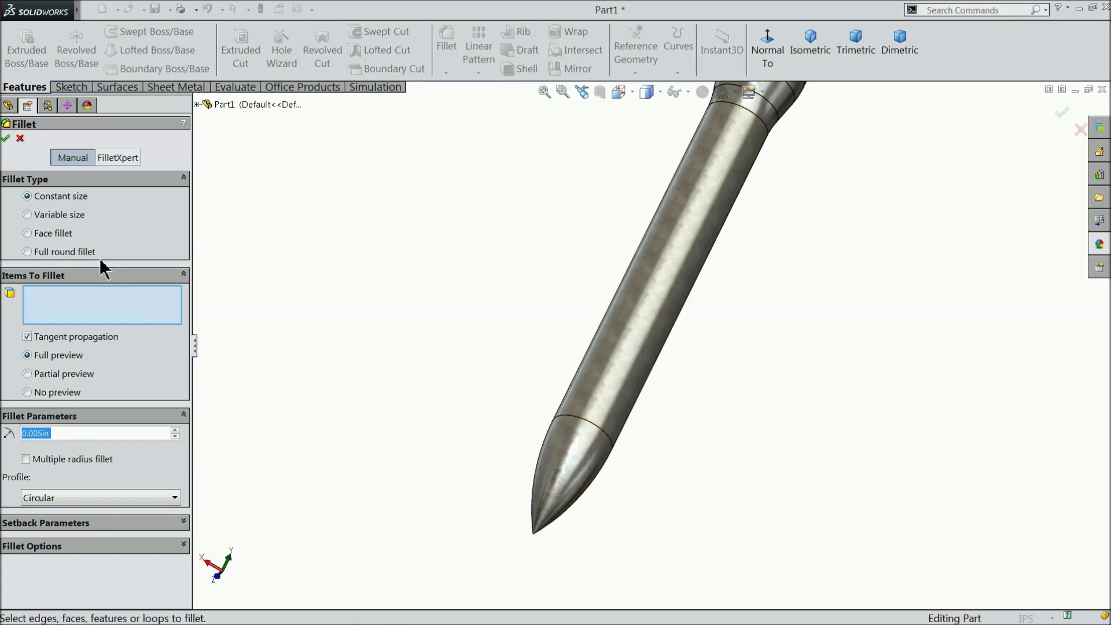
pyautogui.click(20, 139)
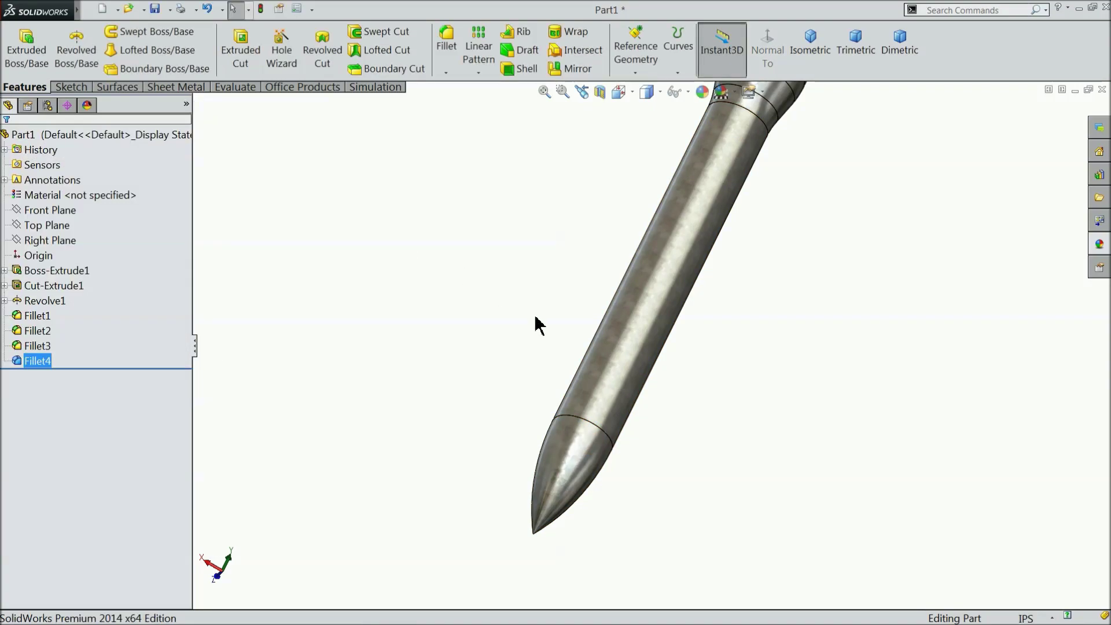
pyautogui.scroll(2, 533, 318)
pyautogui.moveTo(606, 273); pyautogui.dragTo(565, 311, button='middle')
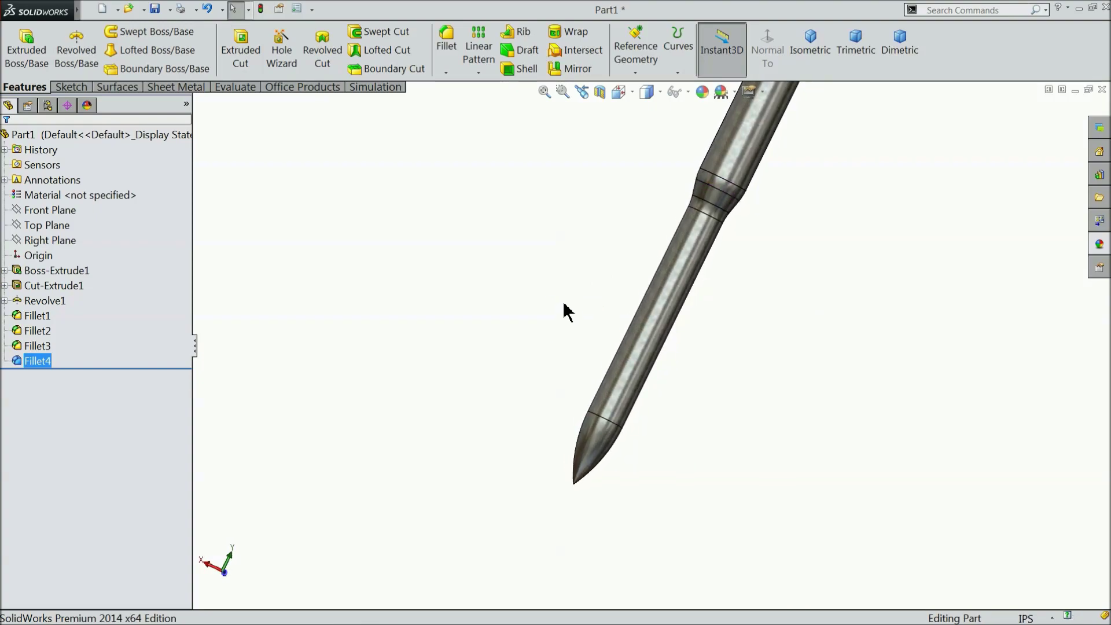
pyautogui.click(565, 310)
pyautogui.scroll(2, 571, 311)
pyautogui.moveTo(739, 248); pyautogui.dragTo(688, 342, button='middle')
pyautogui.scroll(-2, 688, 348)
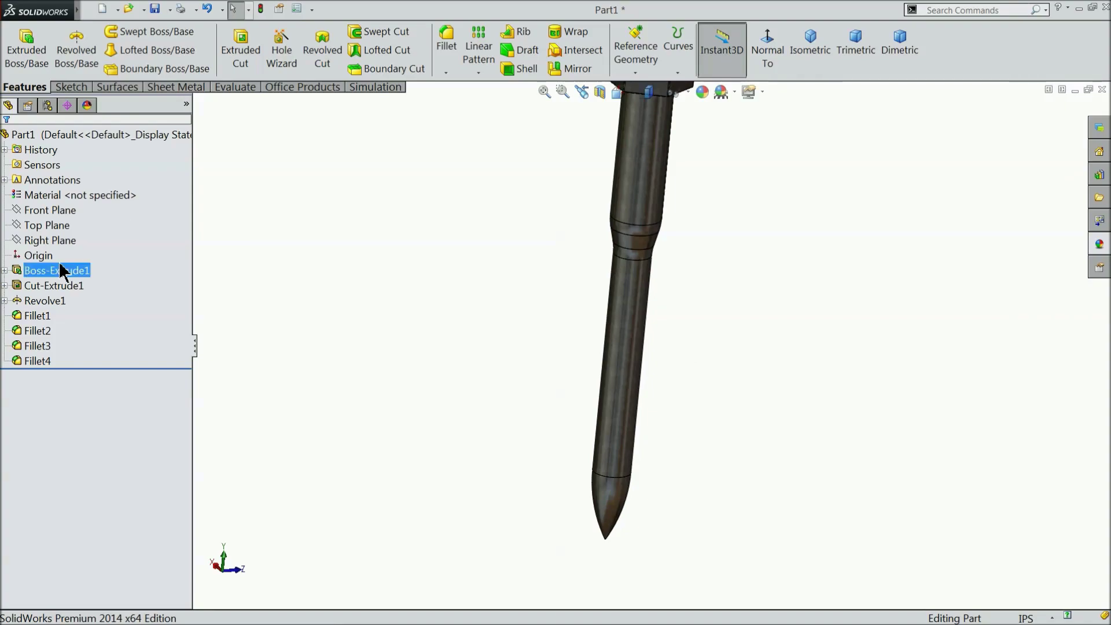
# Create a reference plane offset 3 in from the Top Plane, flipped down toward the shank's pointed tip.
pyautogui.click(46, 225)
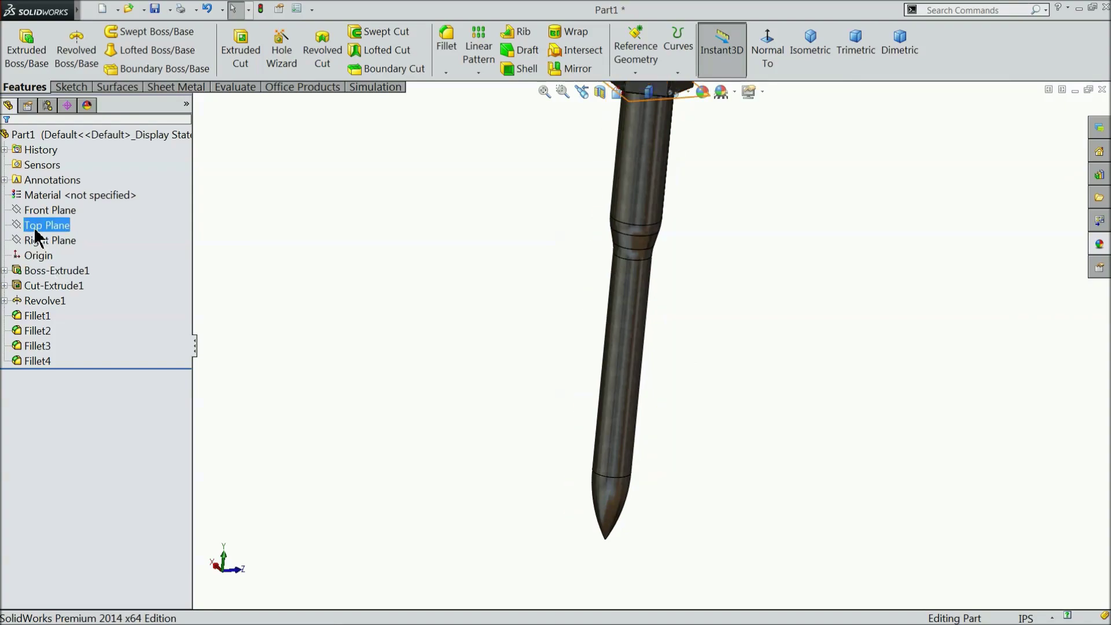
pyautogui.click(635, 72)
pyautogui.click(644, 88)
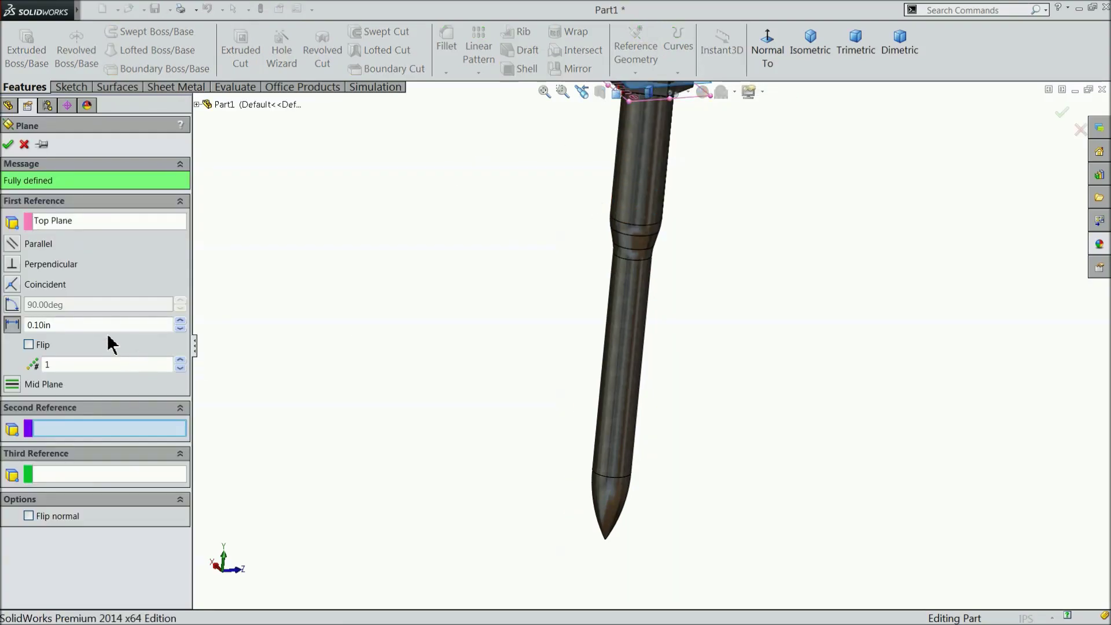
pyautogui.moveTo(56, 326); pyautogui.dragTo(18, 325)
pyautogui.write('3')
pyautogui.press('Return')
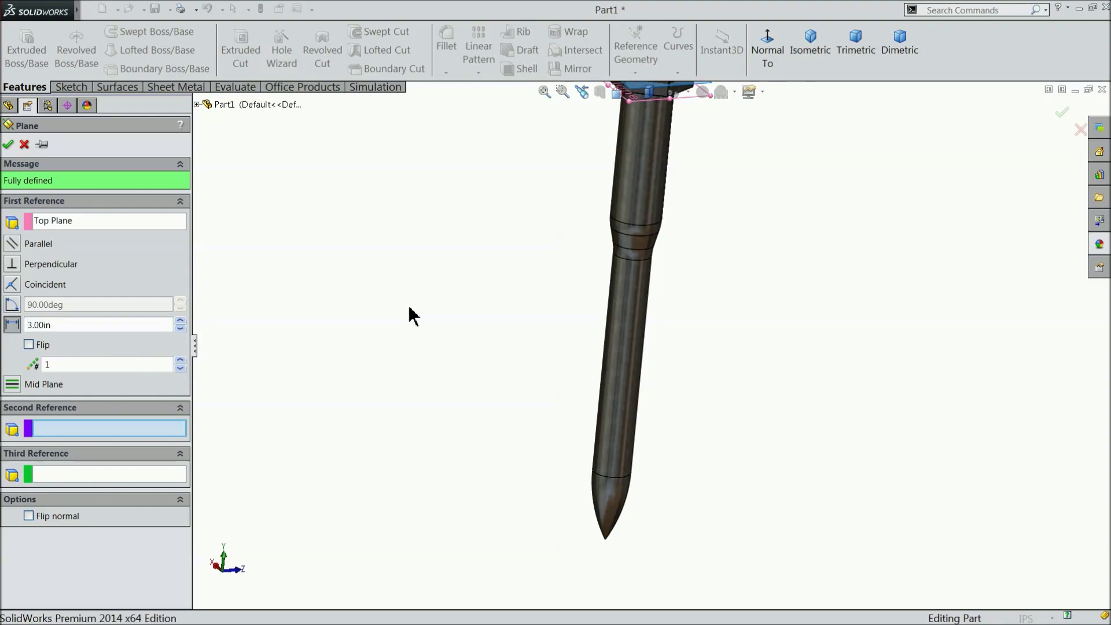
pyautogui.click(29, 345)
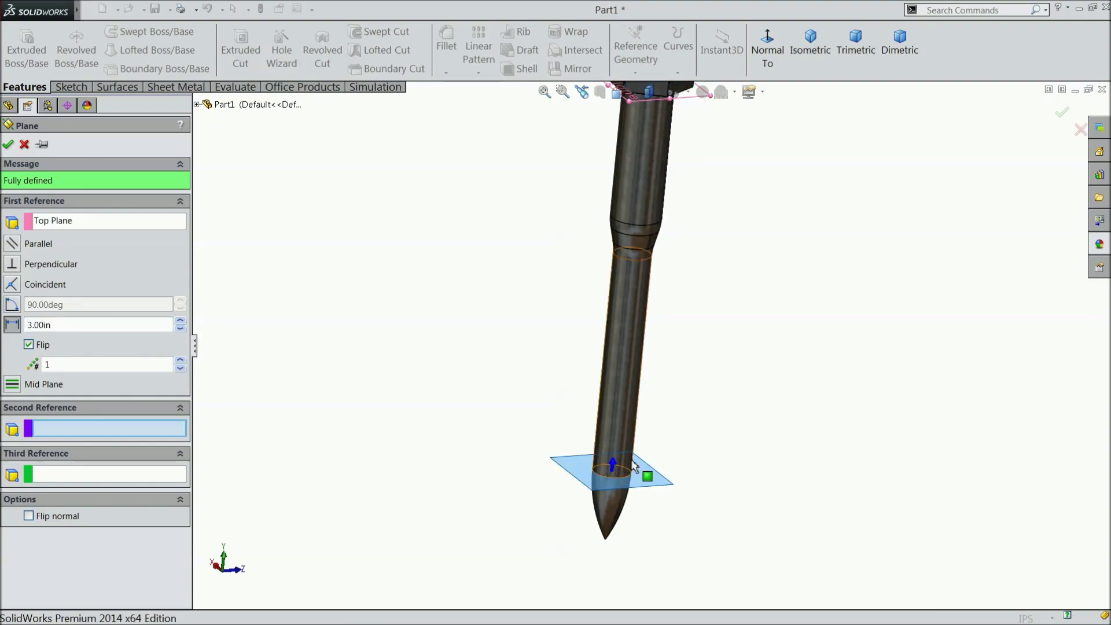
pyautogui.scroll(-3, 625, 454)
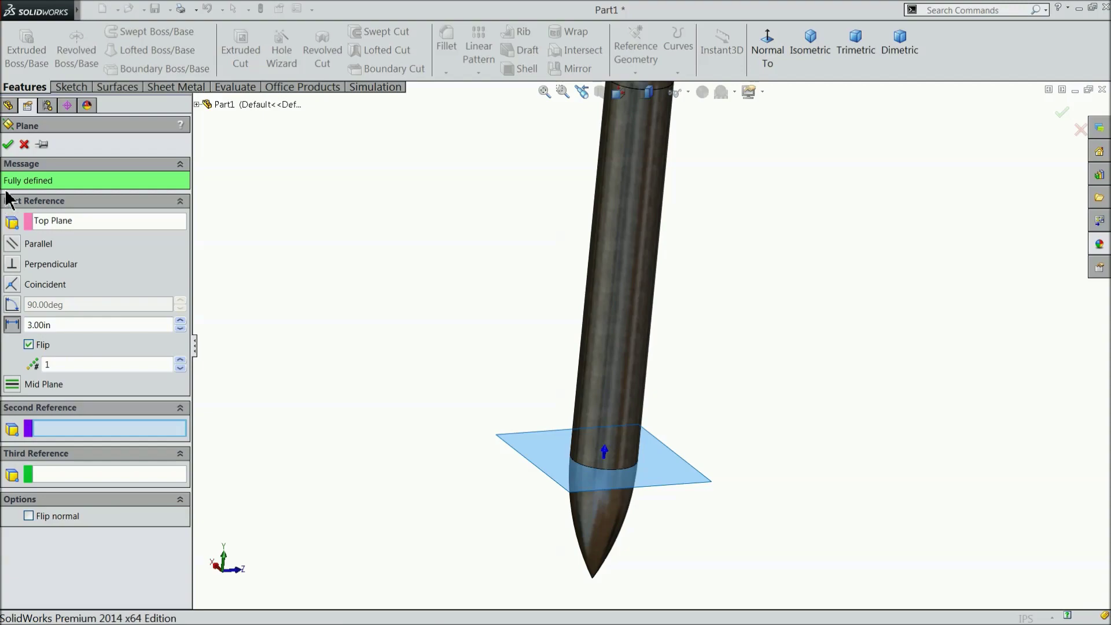
pyautogui.click(8, 145)
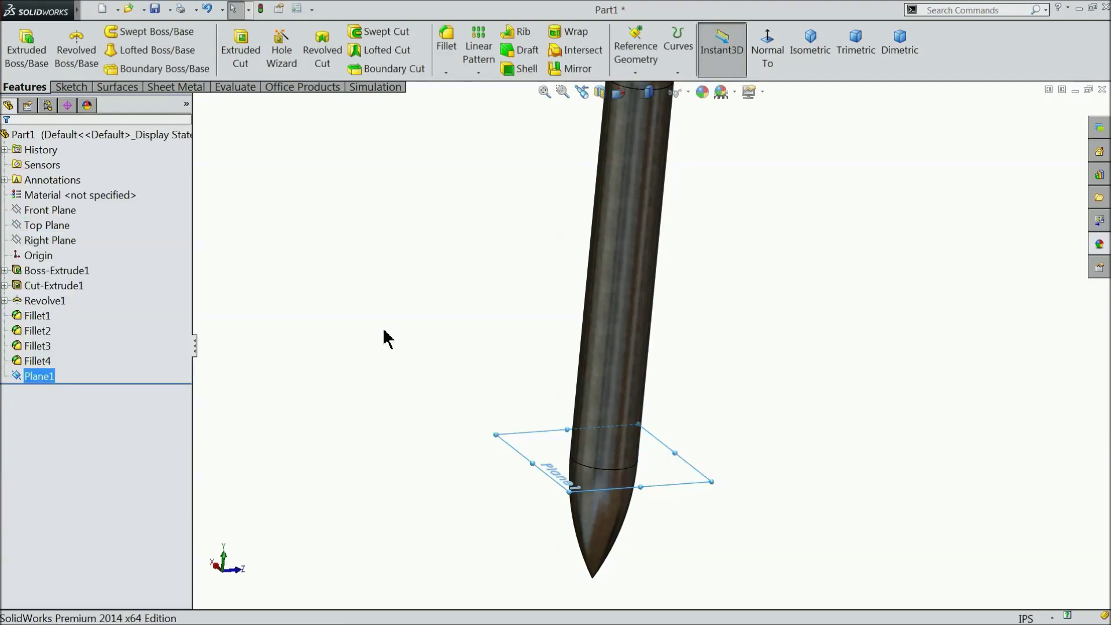
pyautogui.click(383, 331)
# Sketch a circle with a radius of about 0.12 in centred on the origin on the new offset plane.
pyautogui.moveTo(386, 331)
pyautogui.mouseDown(button='middle')
pyautogui.moveTo(418, 306)
pyautogui.moveTo(397, 331)
pyautogui.mouseUp(button='middle')
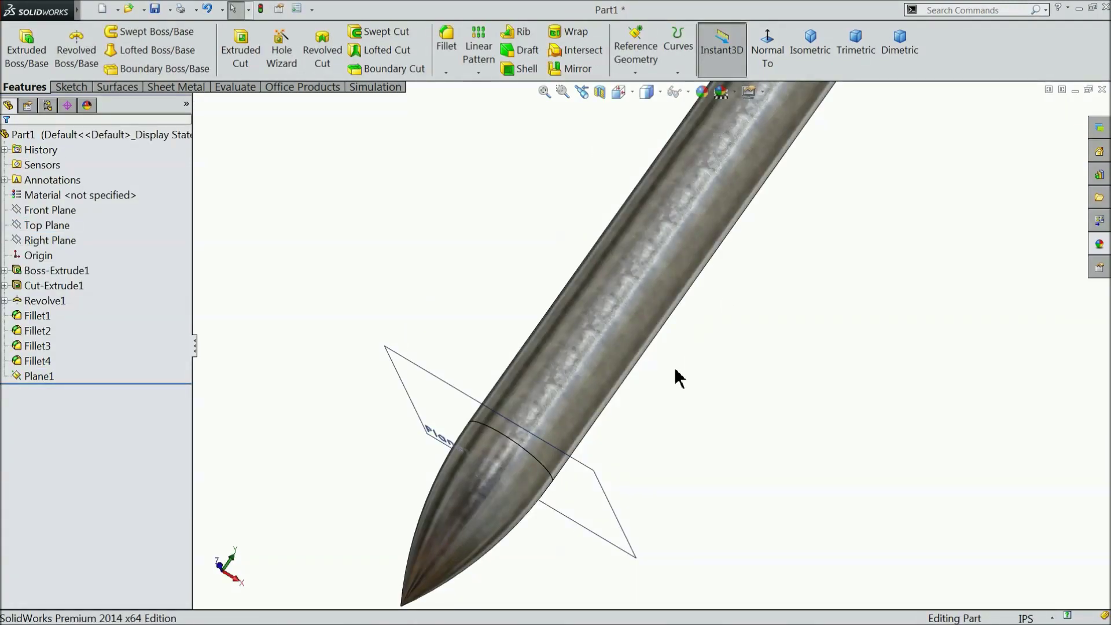
pyautogui.scroll(3, 617, 425)
pyautogui.scroll(-2, 793, 151)
pyautogui.moveTo(654, 412); pyautogui.dragTo(567, 437, button='middle')
pyautogui.scroll(-2, 504, 479)
pyautogui.click(508, 474)
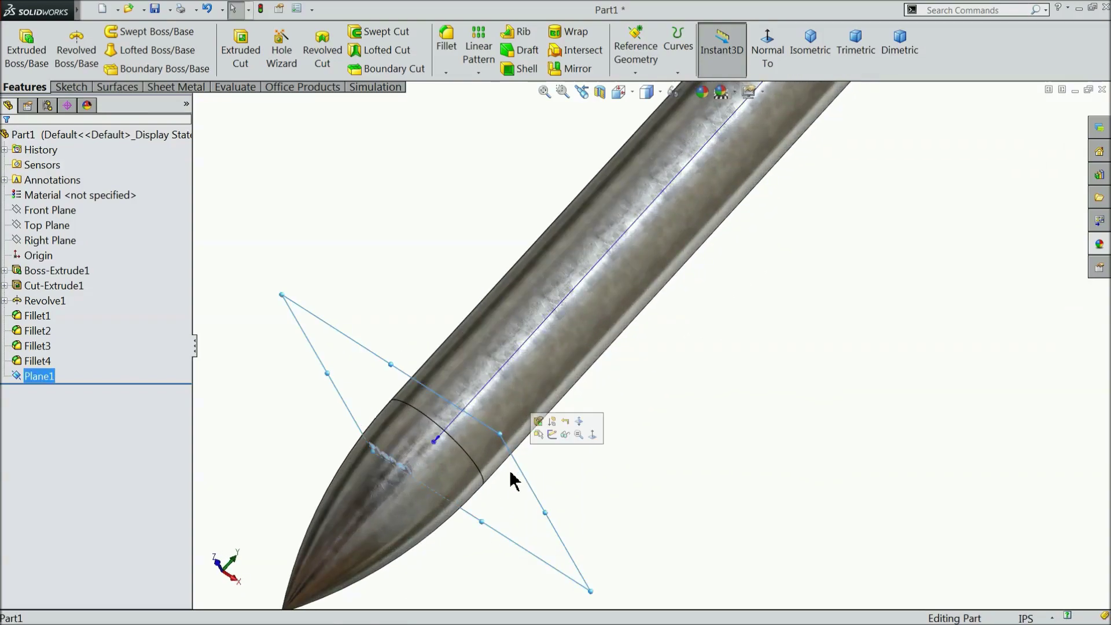
pyautogui.click(552, 435)
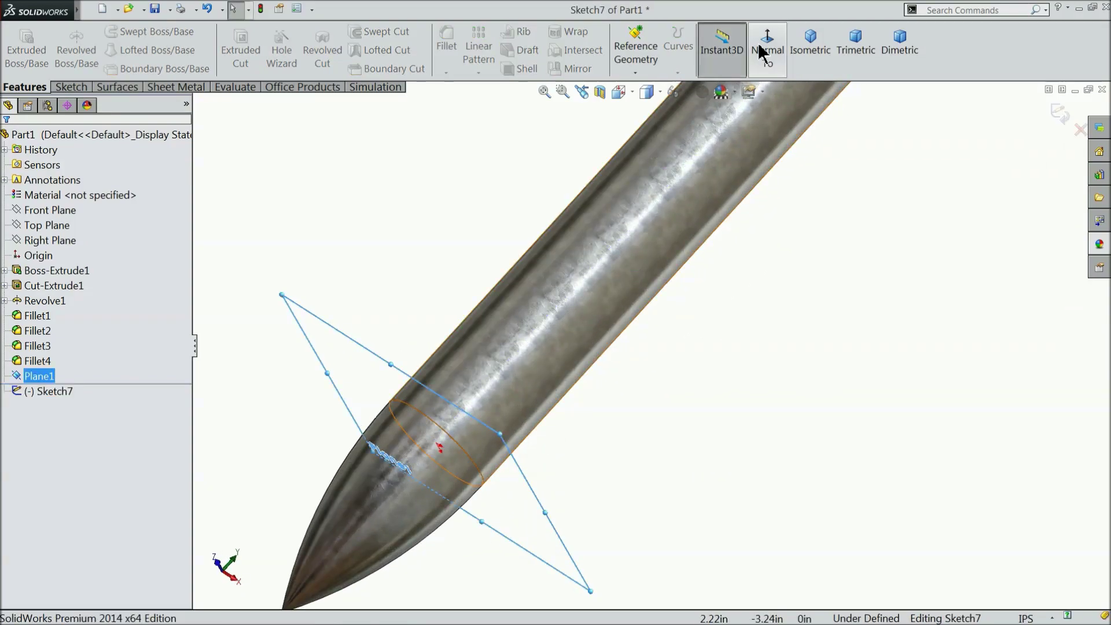
pyautogui.click(760, 52)
pyautogui.click(763, 55)
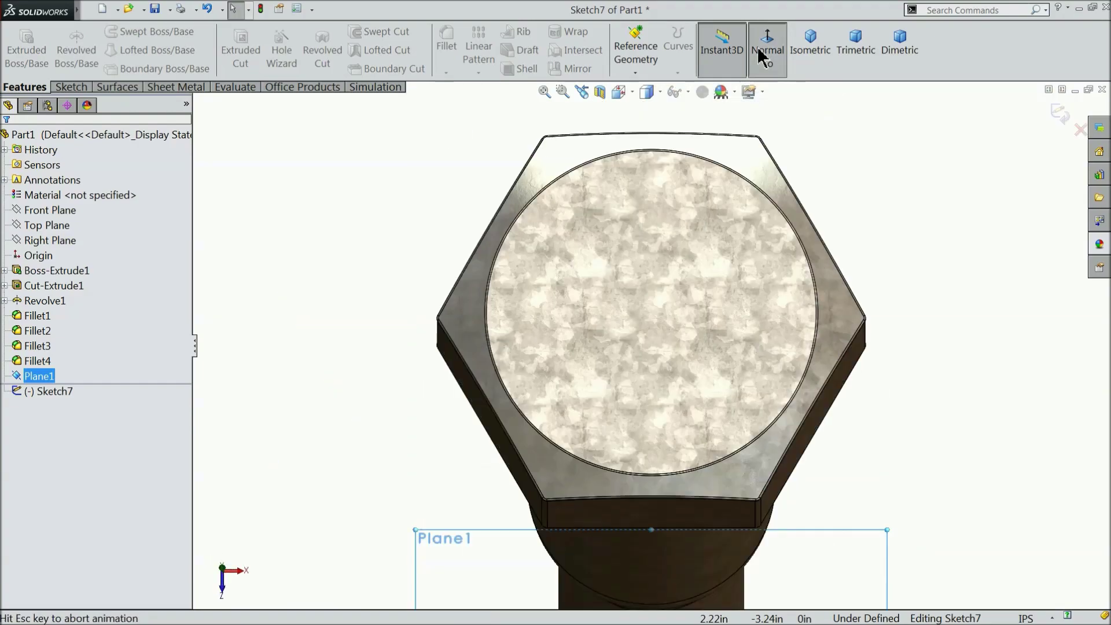
pyautogui.click(66, 88)
pyautogui.click(125, 31)
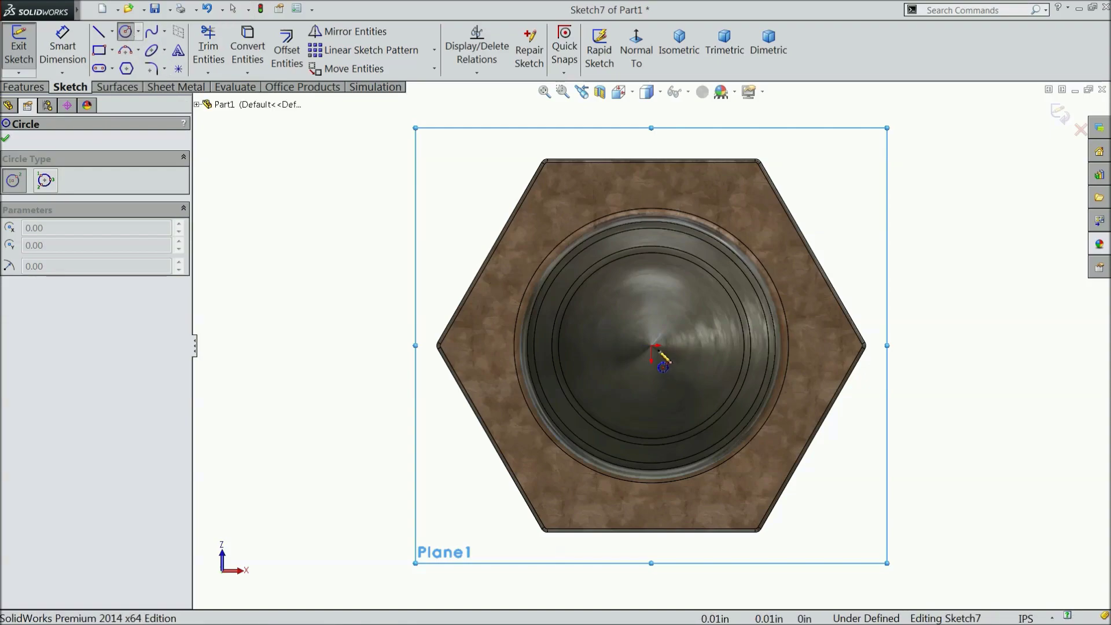
pyautogui.click(652, 346)
pyautogui.click(603, 280)
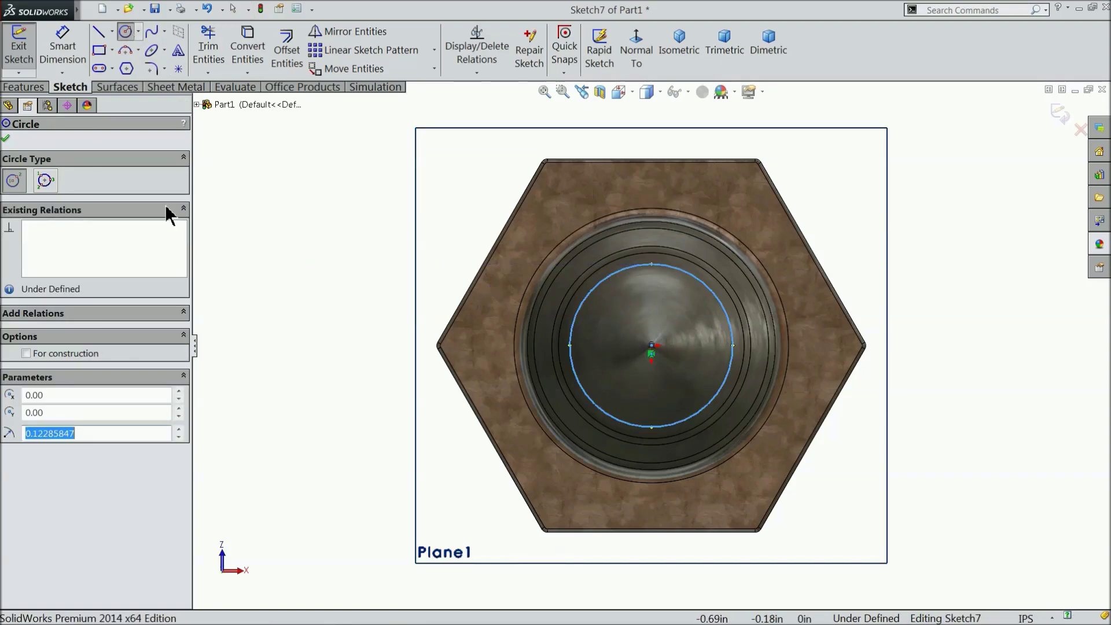
# Dimension the circle's diameter at 0.28 in and finish the sketch.
pyautogui.click(63, 56)
pyautogui.click(573, 339)
pyautogui.click(366, 334)
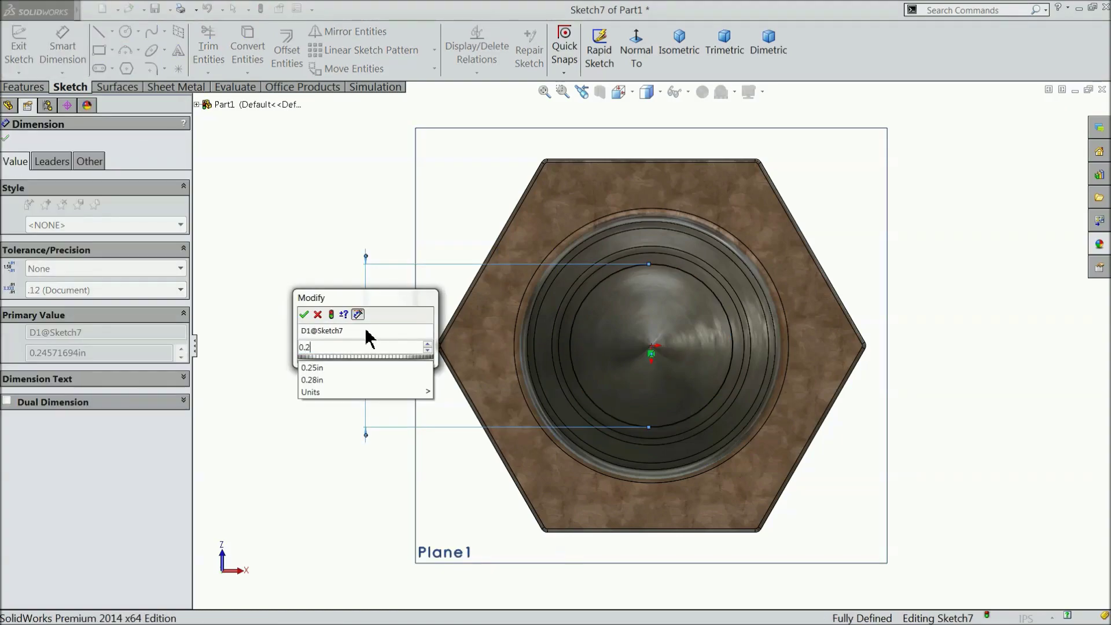
pyautogui.press('Return')
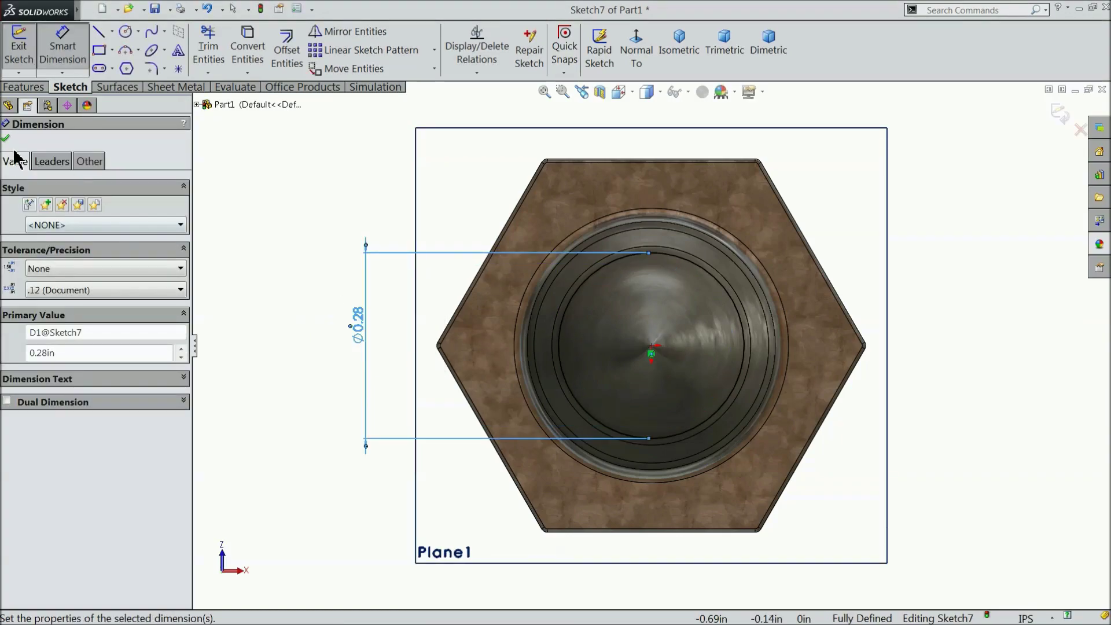
pyautogui.click(6, 139)
pyautogui.click(1060, 113)
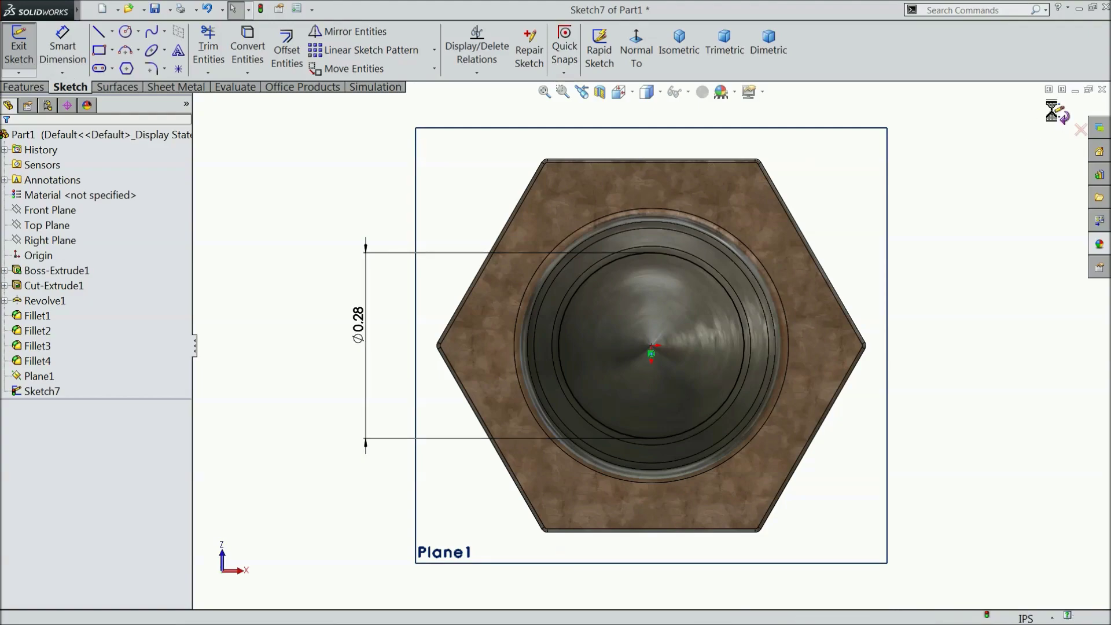
# Create a counterclockwise helix up the shank from the circle with 0.125 in constant pitch, 14 revolutions and a 90° start angle.
pyautogui.click(23, 87)
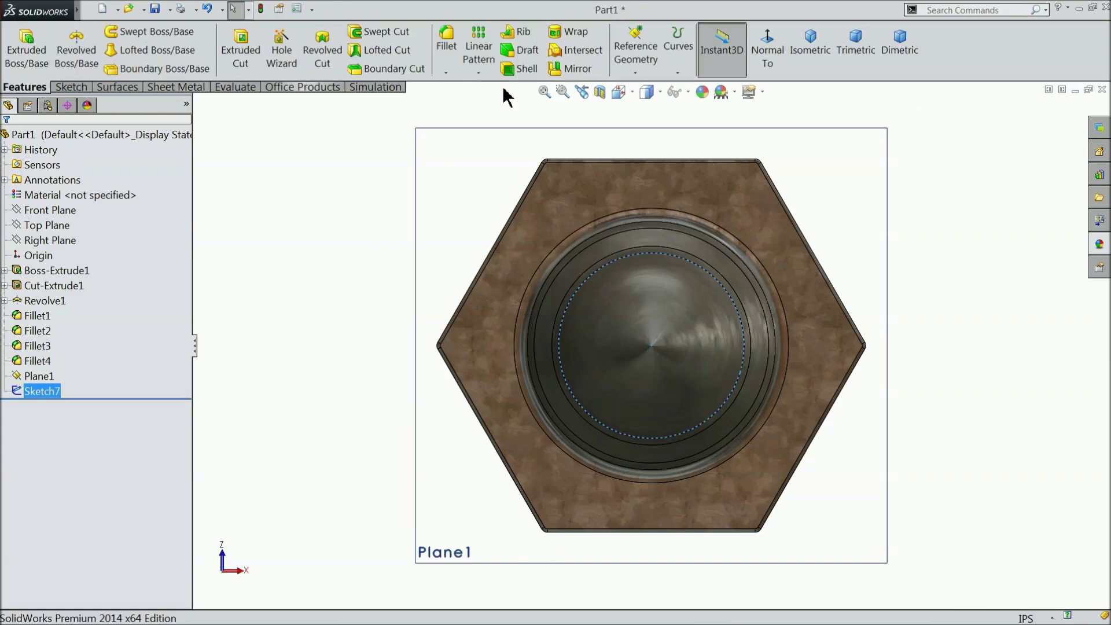
pyautogui.click(678, 68)
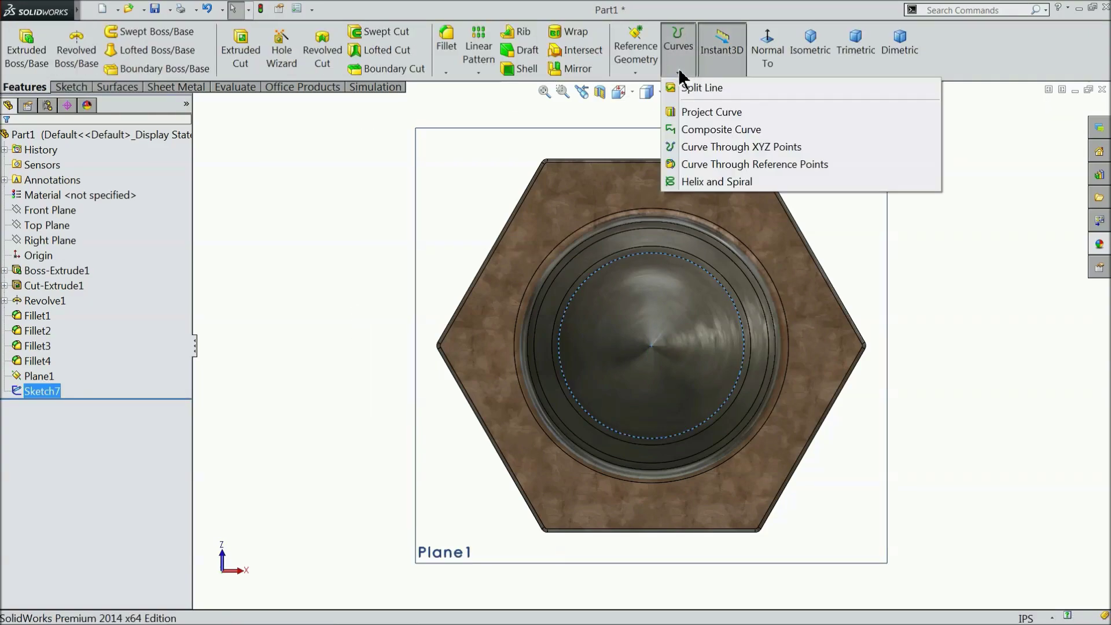
pyautogui.click(694, 183)
pyautogui.scroll(7, 801, 200)
pyautogui.moveTo(801, 203); pyautogui.dragTo(743, 319, button='middle')
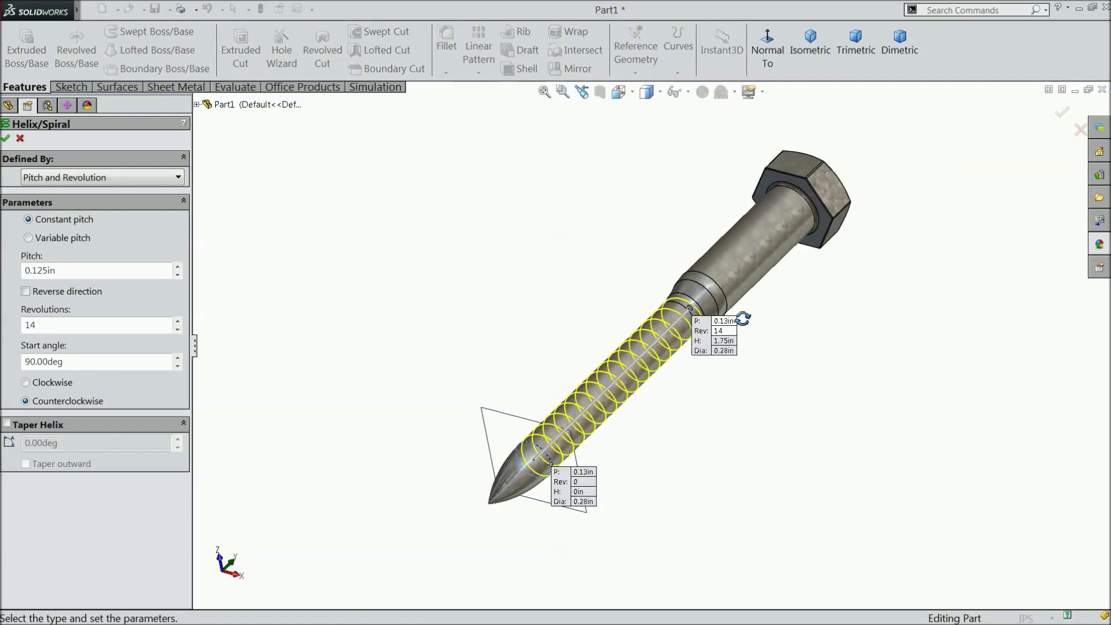
pyautogui.scroll(-3, 656, 392)
pyautogui.click(80, 183)
pyautogui.click(76, 189)
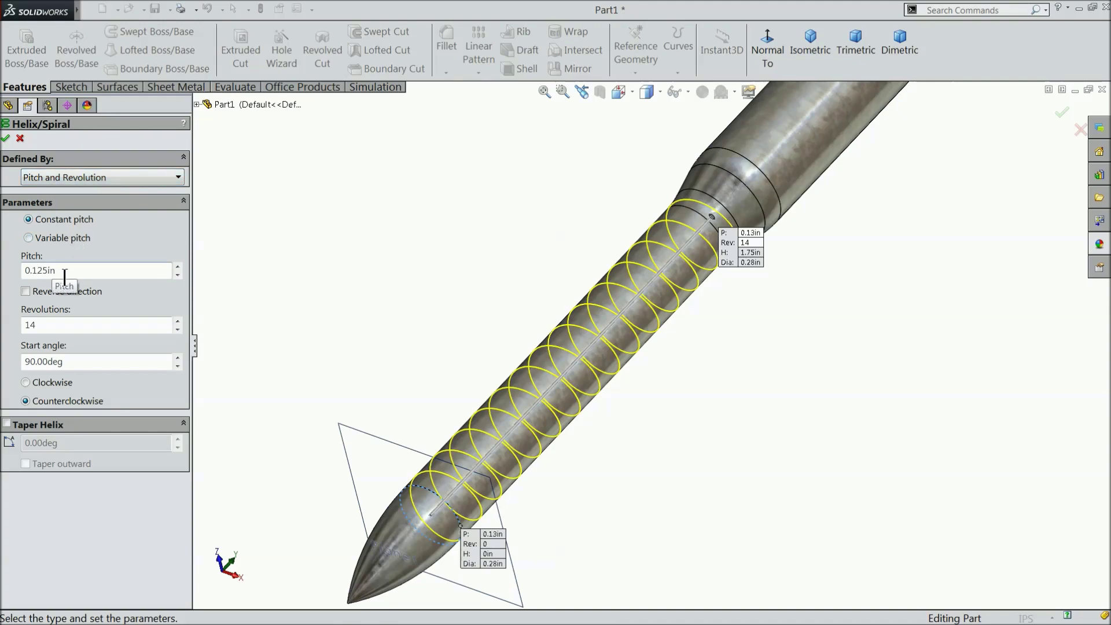
pyautogui.click(25, 291)
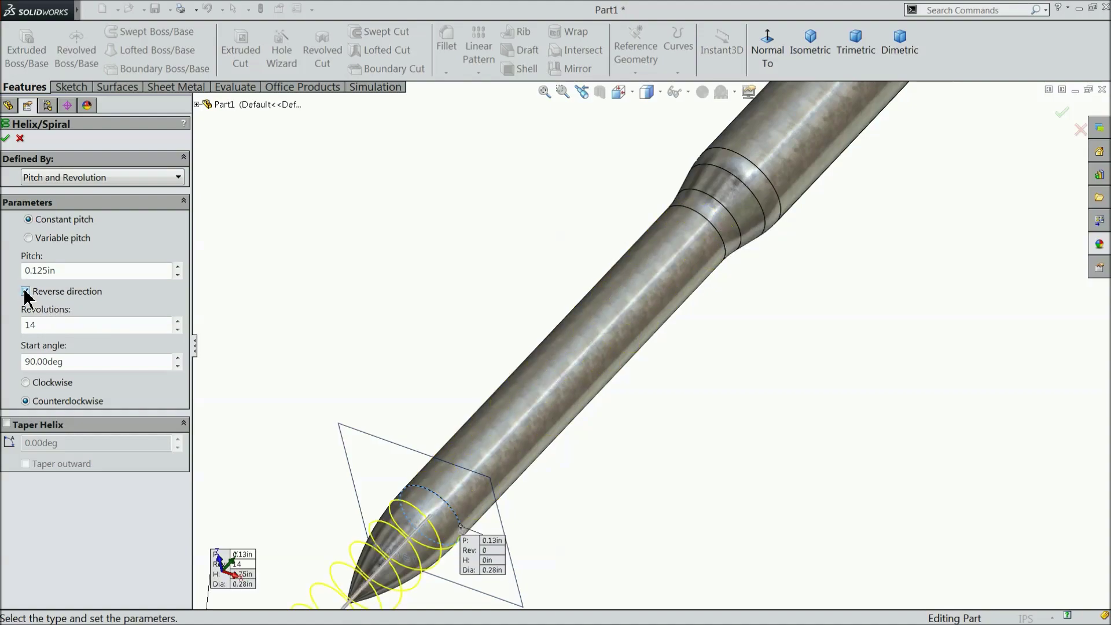
pyautogui.click(25, 291)
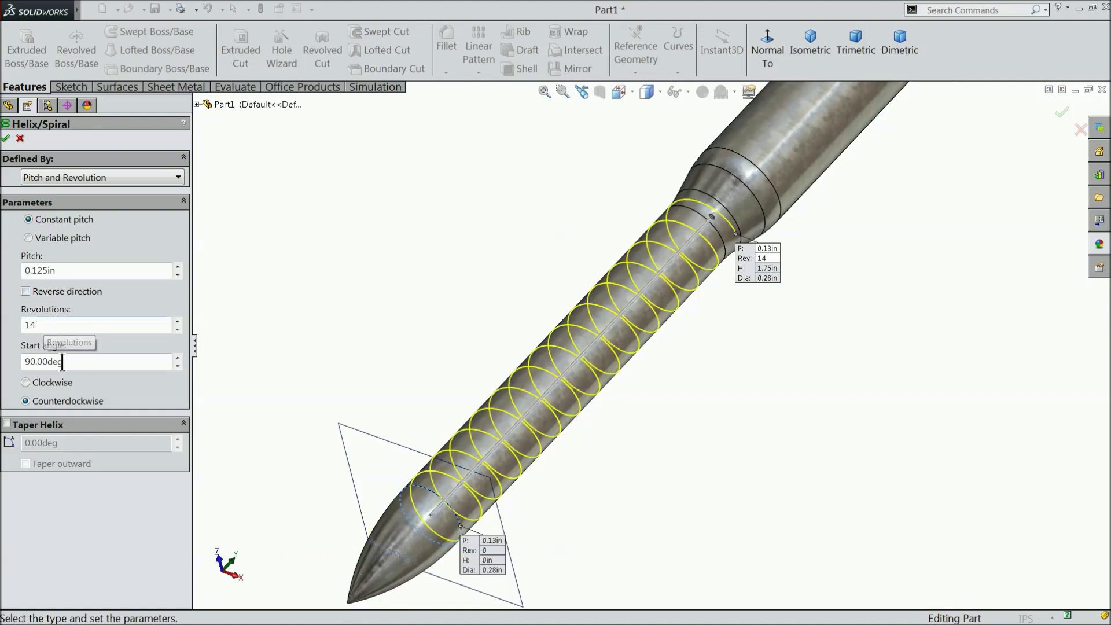
pyautogui.click(6, 139)
pyautogui.click(318, 227)
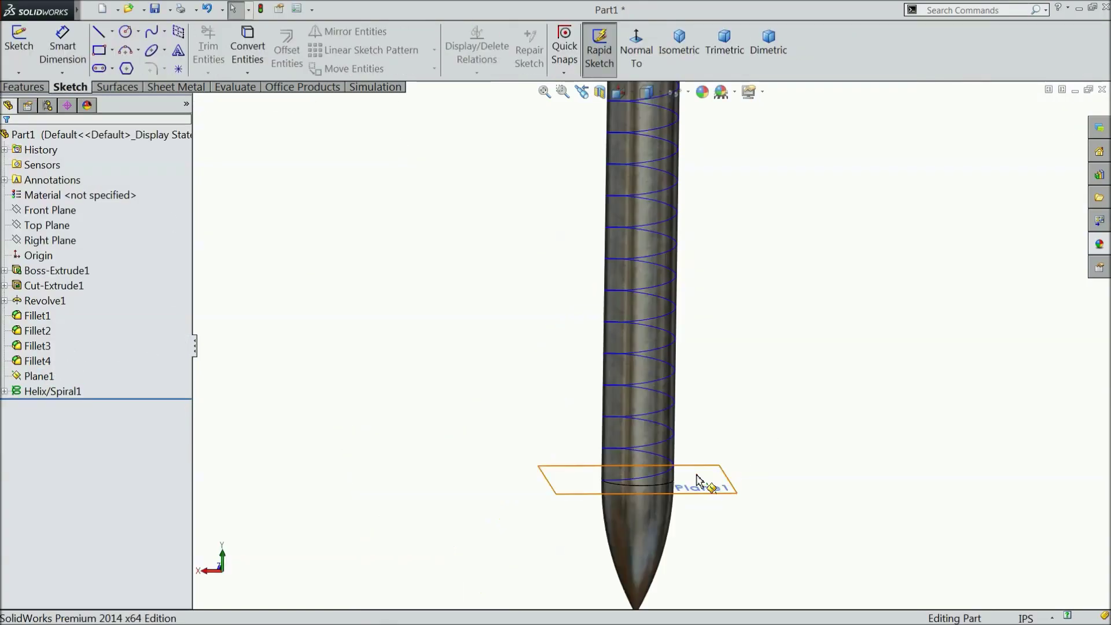
# Sketch a closed triangle on the Front Plane beside the helix's start, apex pointing away from the shank and vertical side about 0.085 in long.
pyautogui.scroll(-2, 637, 475)
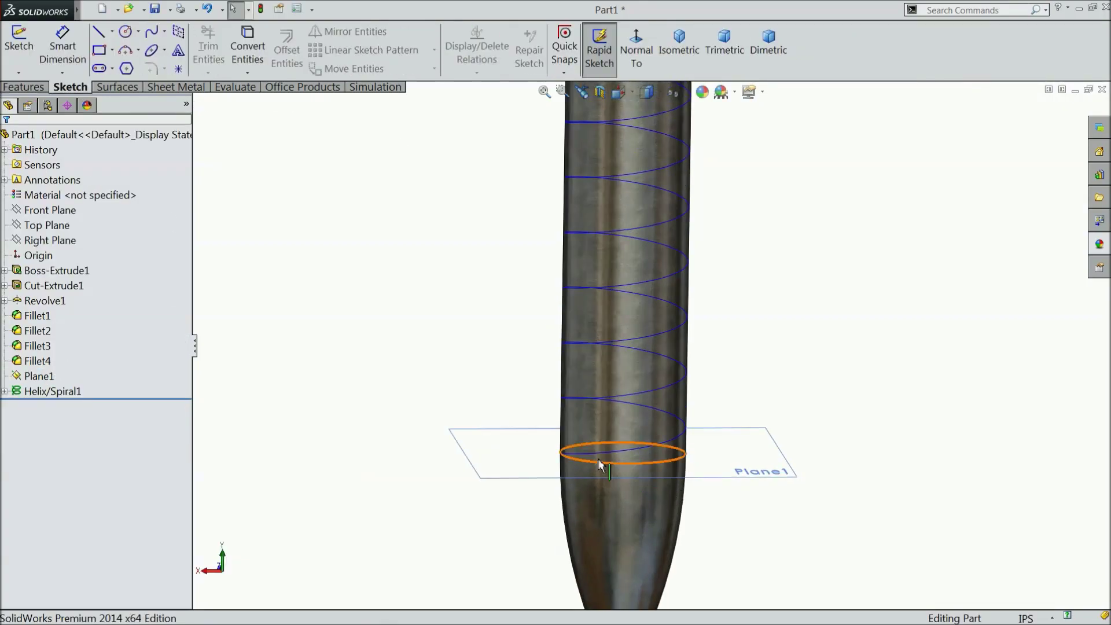
pyautogui.click(46, 225)
pyautogui.click(40, 210)
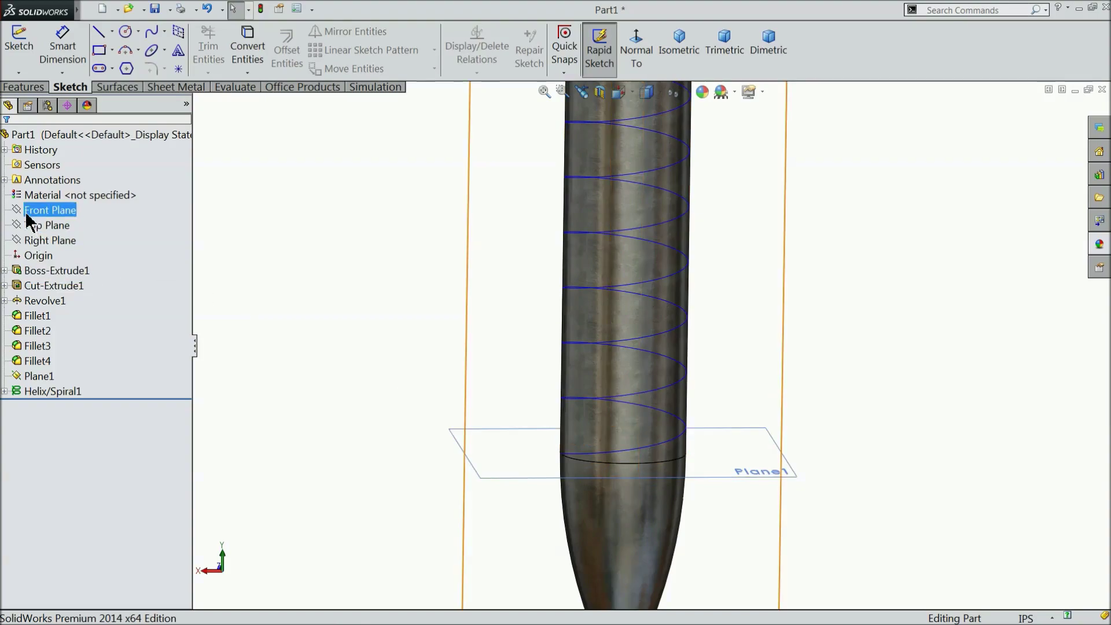
pyautogui.click(36, 197)
pyautogui.click(640, 58)
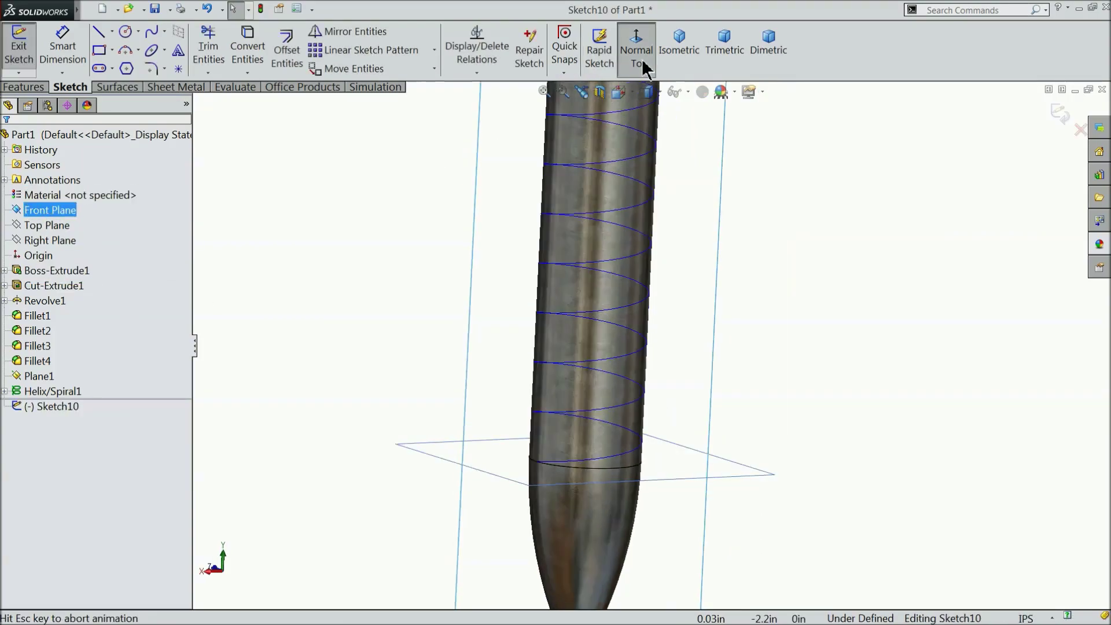
pyautogui.scroll(-5, 652, 459)
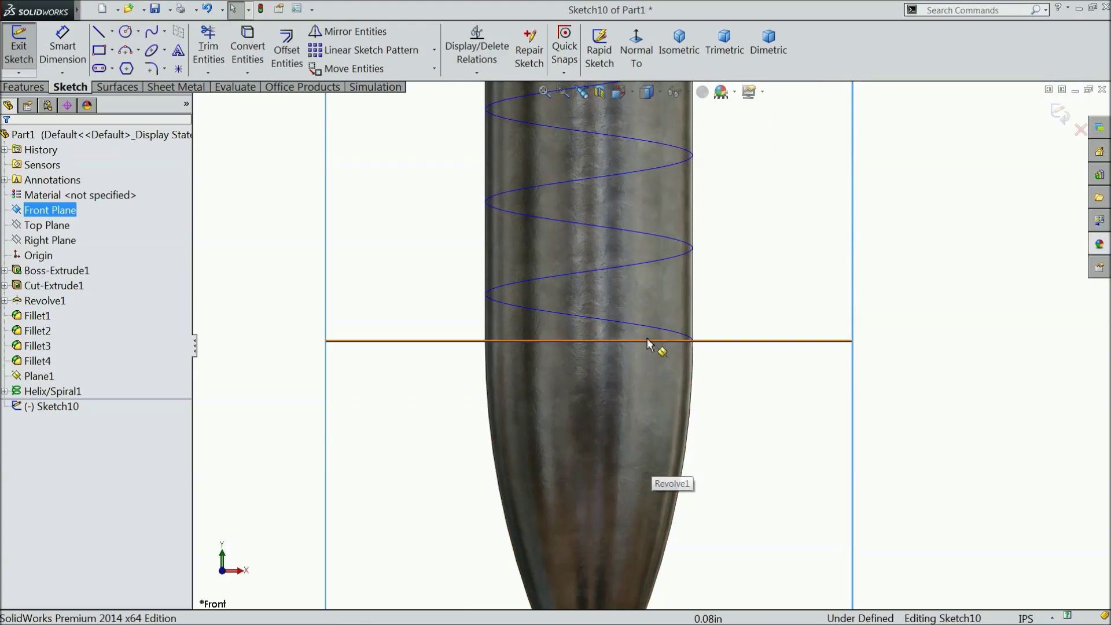
pyautogui.click(637, 54)
pyautogui.scroll(-5, 656, 507)
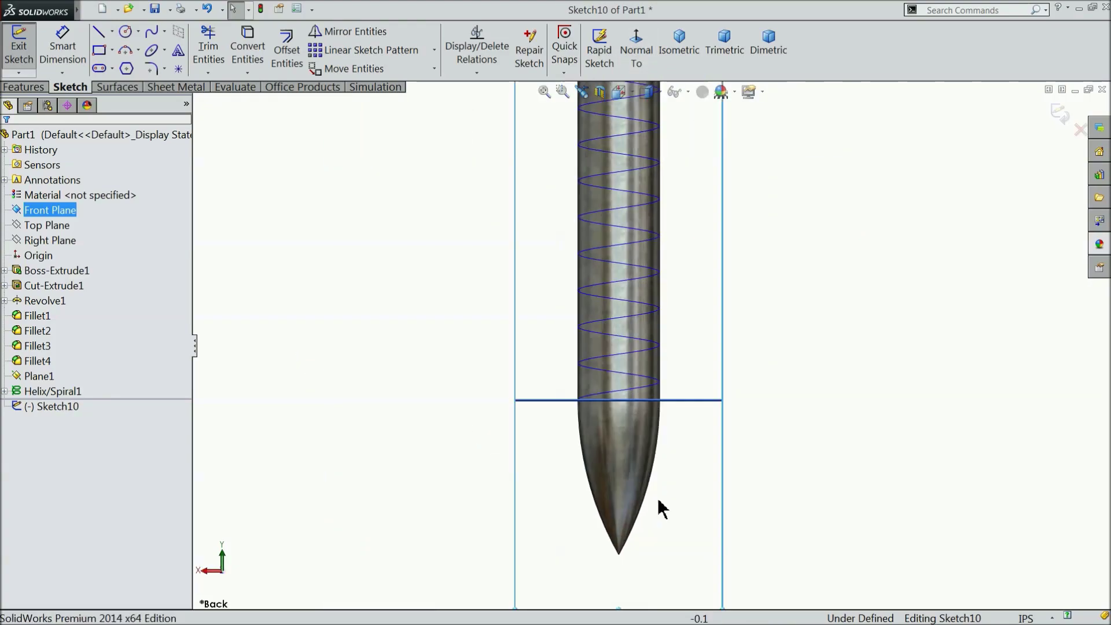
pyautogui.scroll(-2, 620, 428)
pyautogui.scroll(-3, 548, 342)
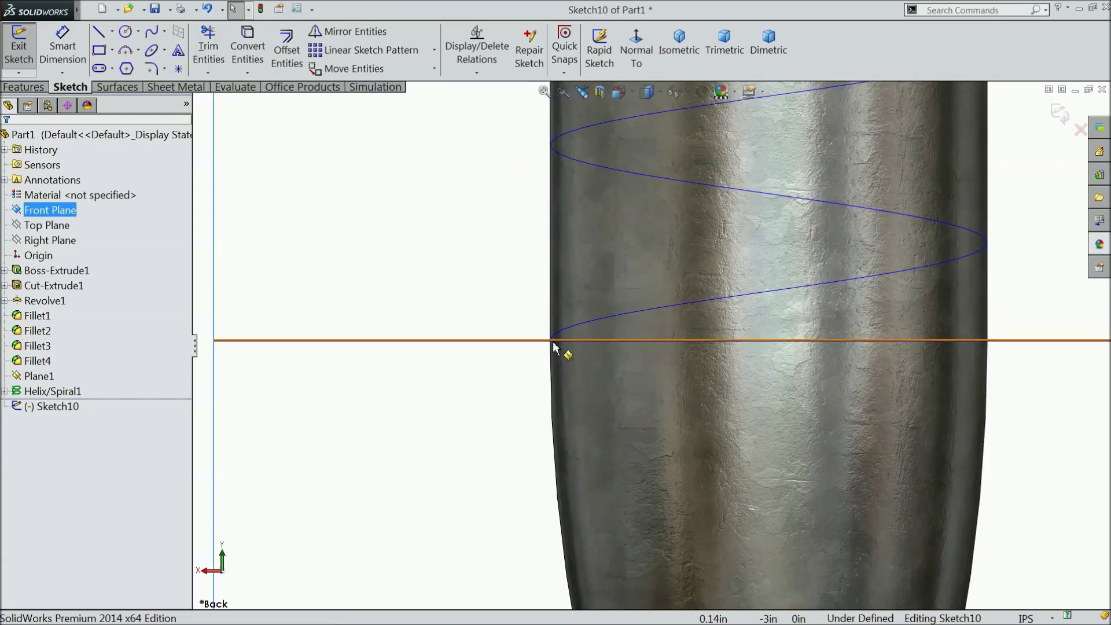
pyautogui.click(99, 35)
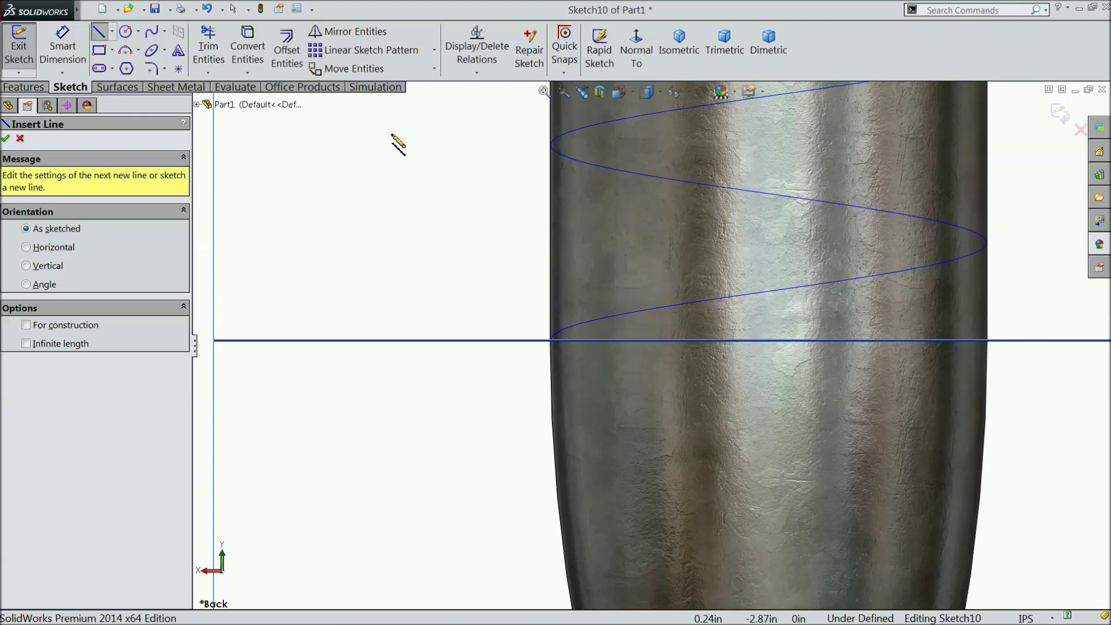
pyautogui.click(405, 118)
pyautogui.click(256, 195)
pyautogui.click(405, 251)
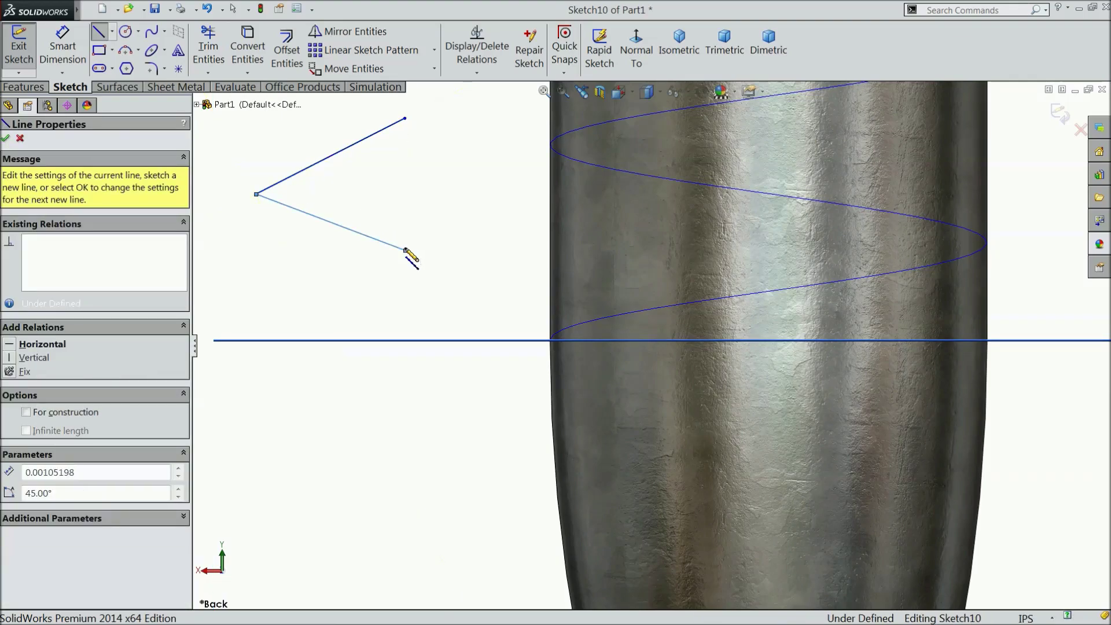
pyautogui.click(405, 118)
# Draw a construction line about 0.1 in long from the triangle's apex to its vertical side's midpoint and make it horizontal.
pyautogui.scroll(-4, 392, 179)
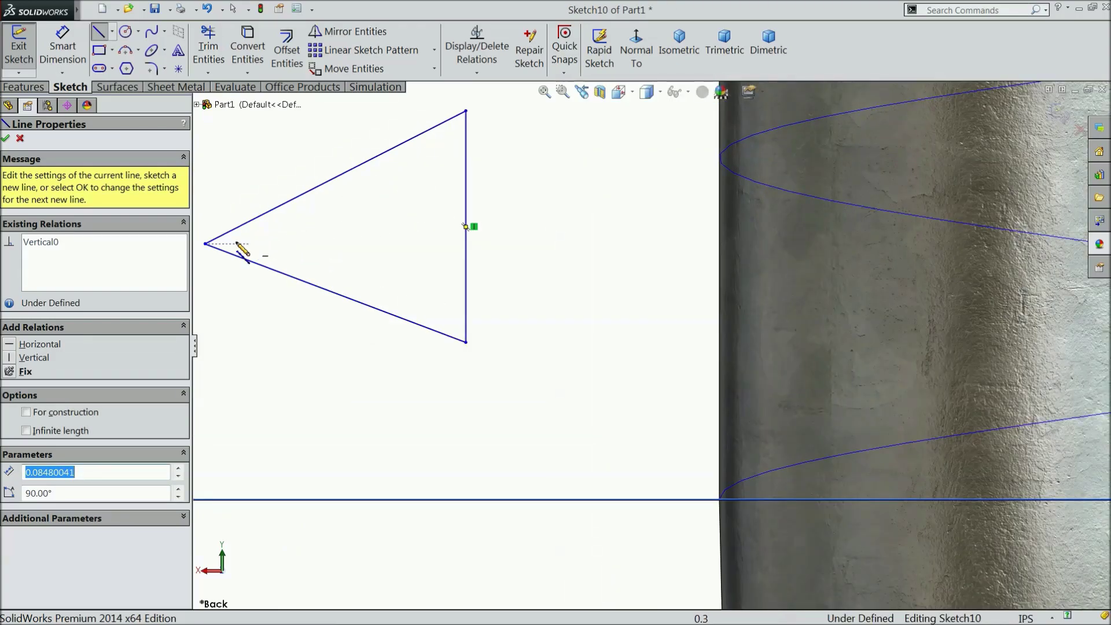
pyautogui.click(207, 244)
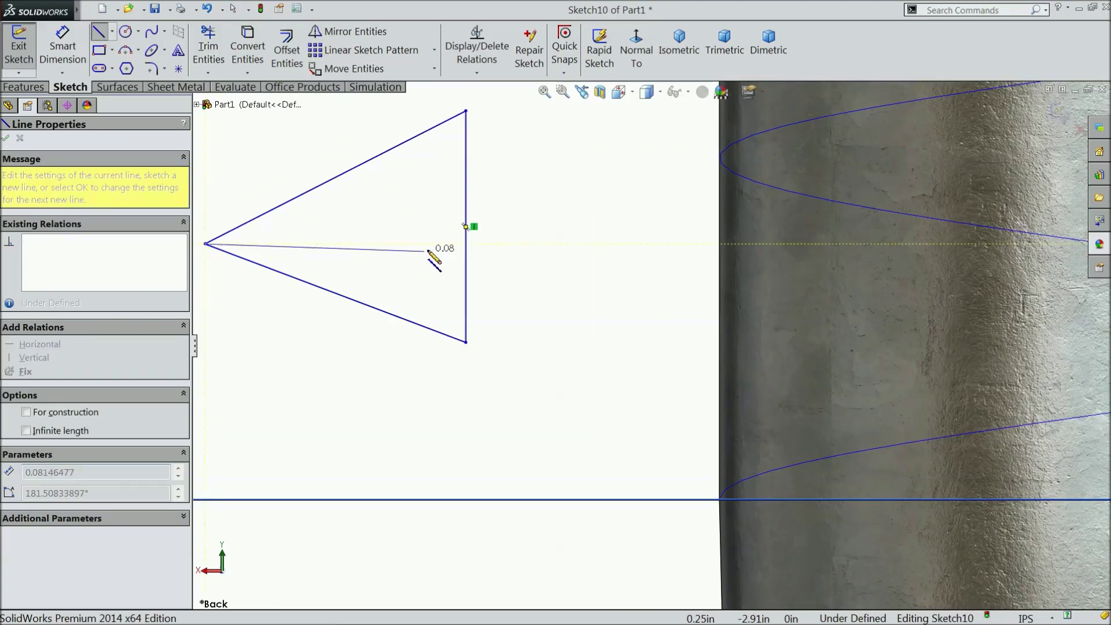
pyautogui.click(466, 227)
pyautogui.rightClick(499, 166)
pyautogui.click(546, 122)
pyautogui.click(428, 230)
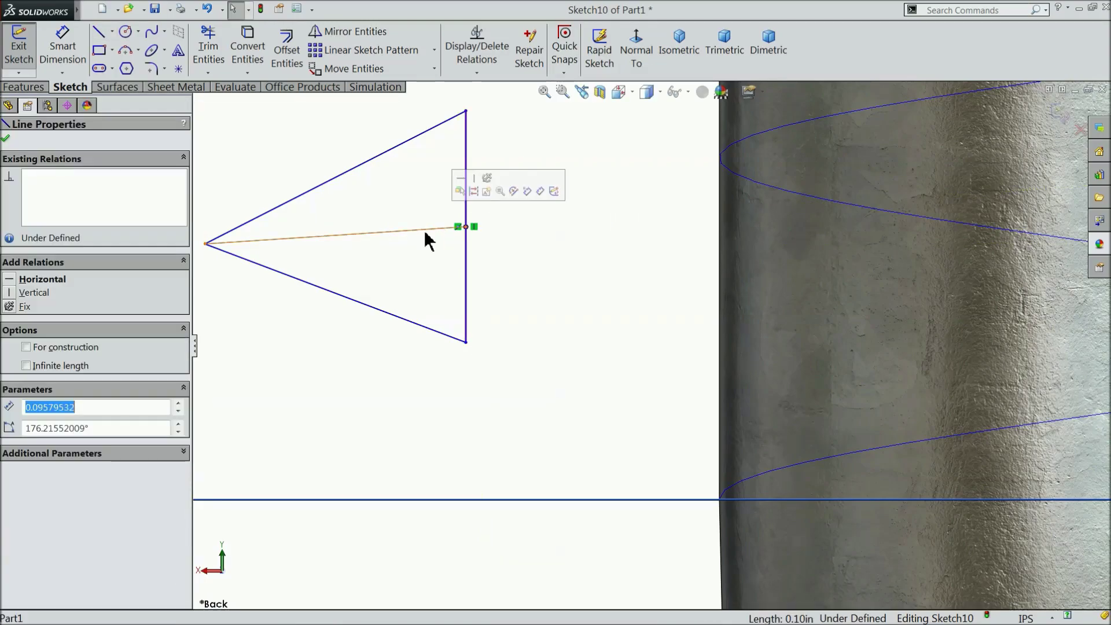
pyautogui.click(472, 194)
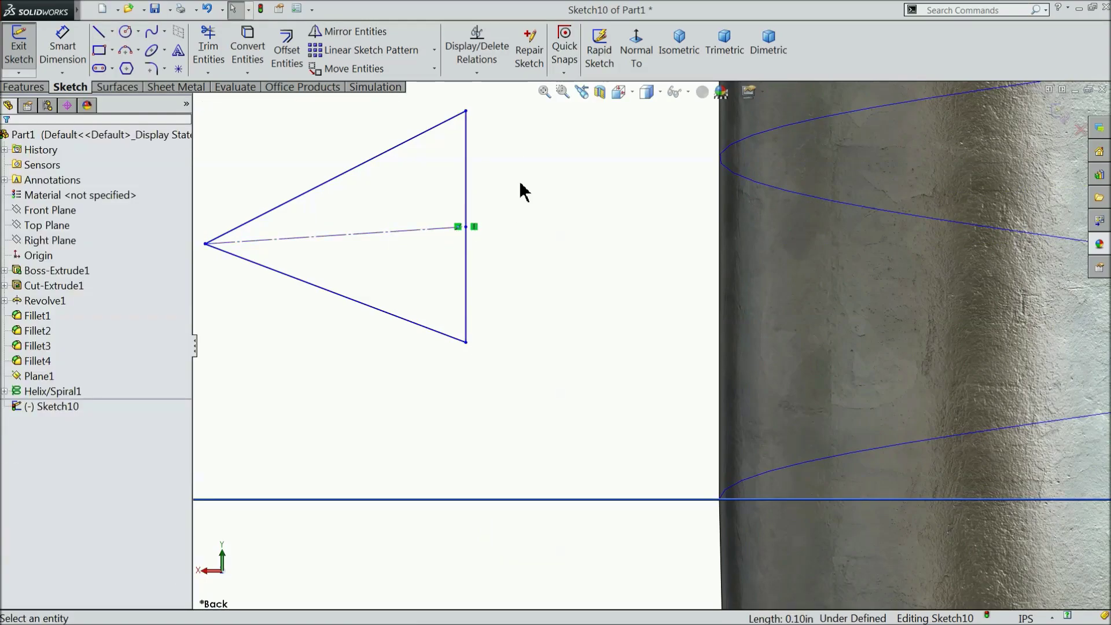
pyautogui.click(426, 230)
pyautogui.click(457, 186)
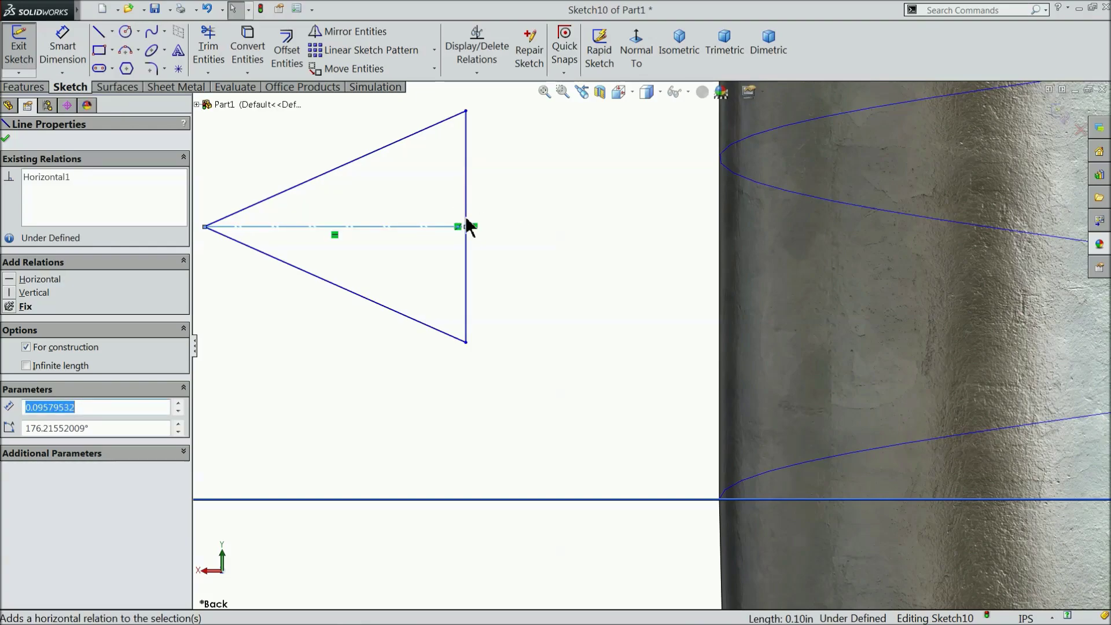
# Dimension the angle between the triangle's two slanted sides at 60°.
pyautogui.click(6, 138)
pyautogui.click(62, 46)
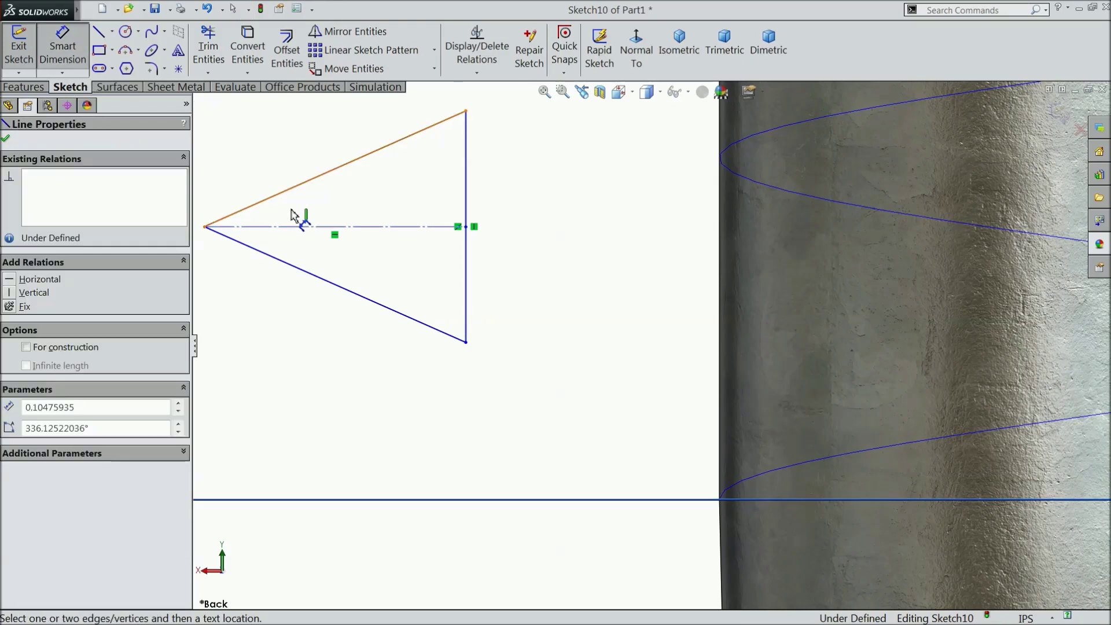
pyautogui.click(302, 268)
pyautogui.click(557, 222)
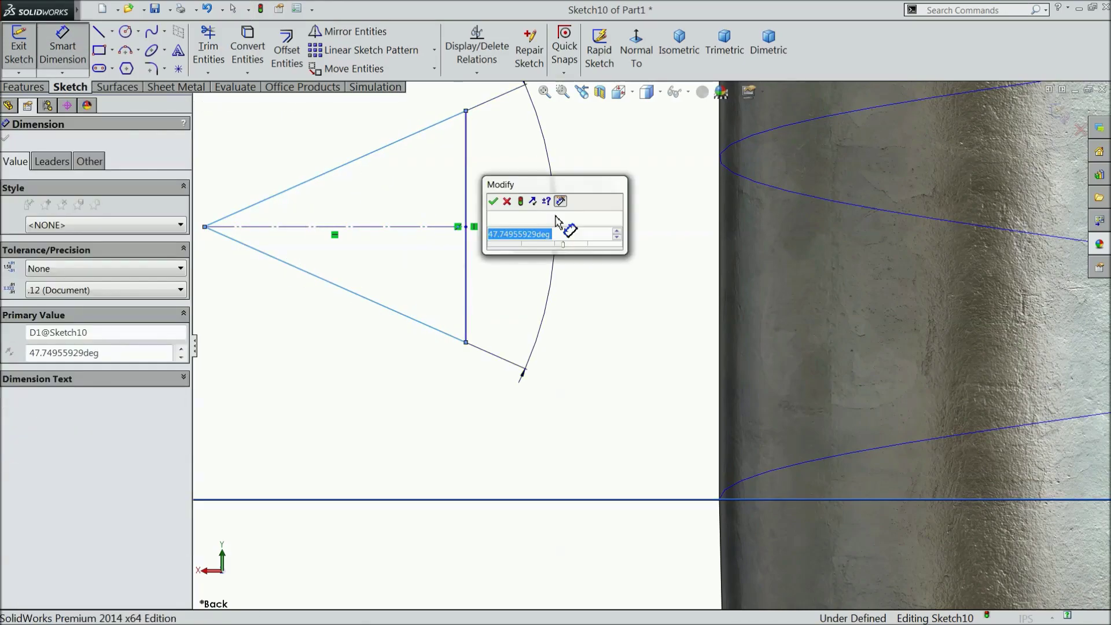
pyautogui.write('60')
pyautogui.click(493, 201)
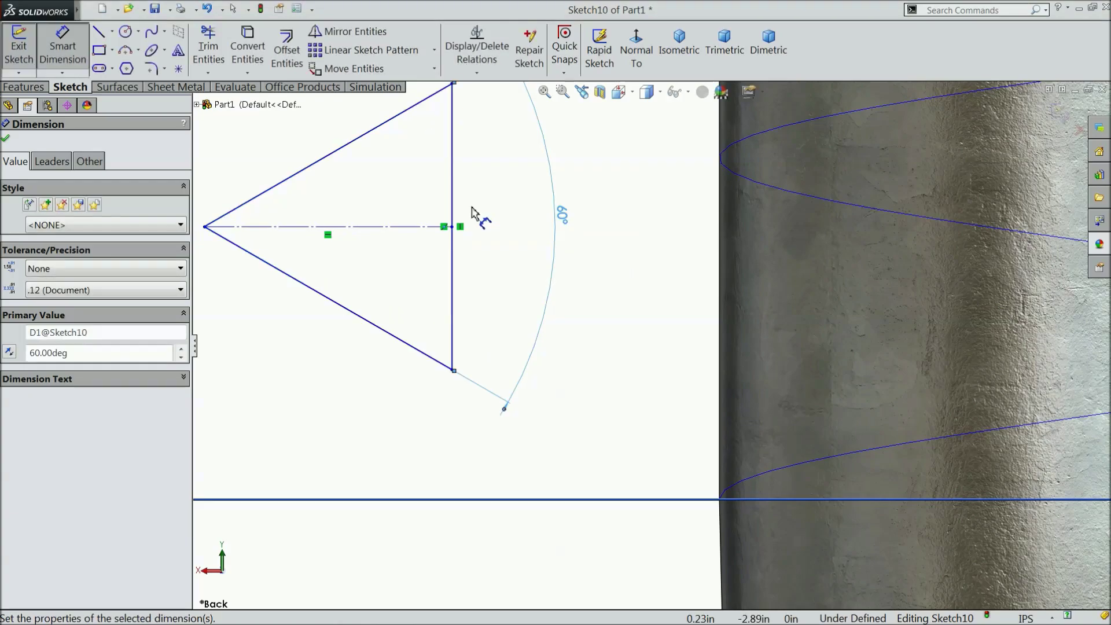
# Dimension the length of the triangle's vertical side at 0.0625 in.
pyautogui.click(453, 212)
pyautogui.click(507, 210)
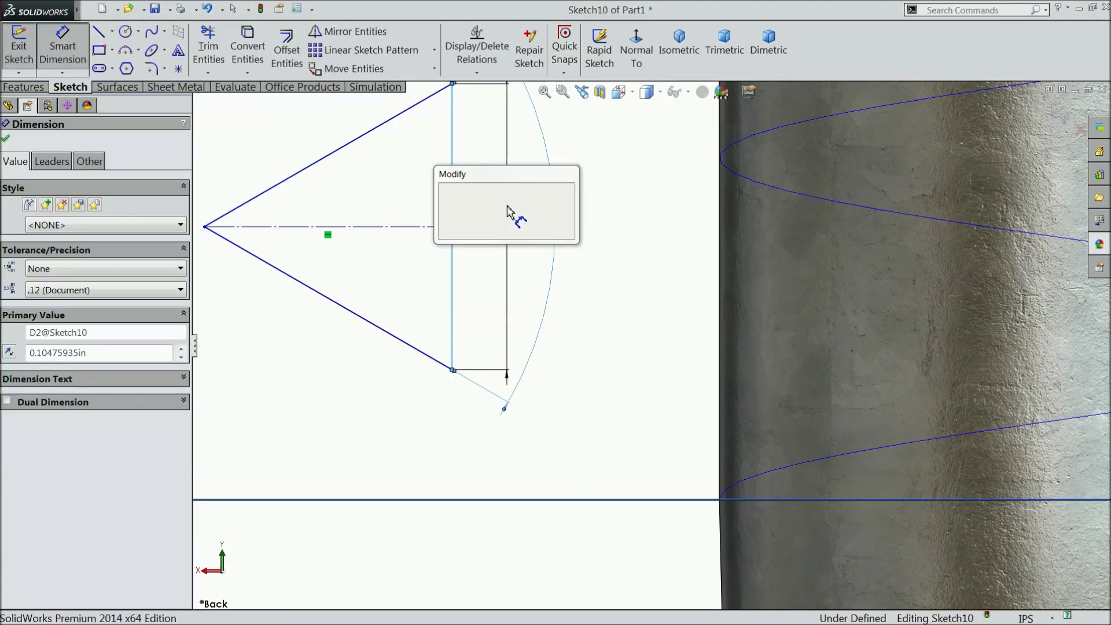
pyautogui.write('0.0625')
pyautogui.click(445, 191)
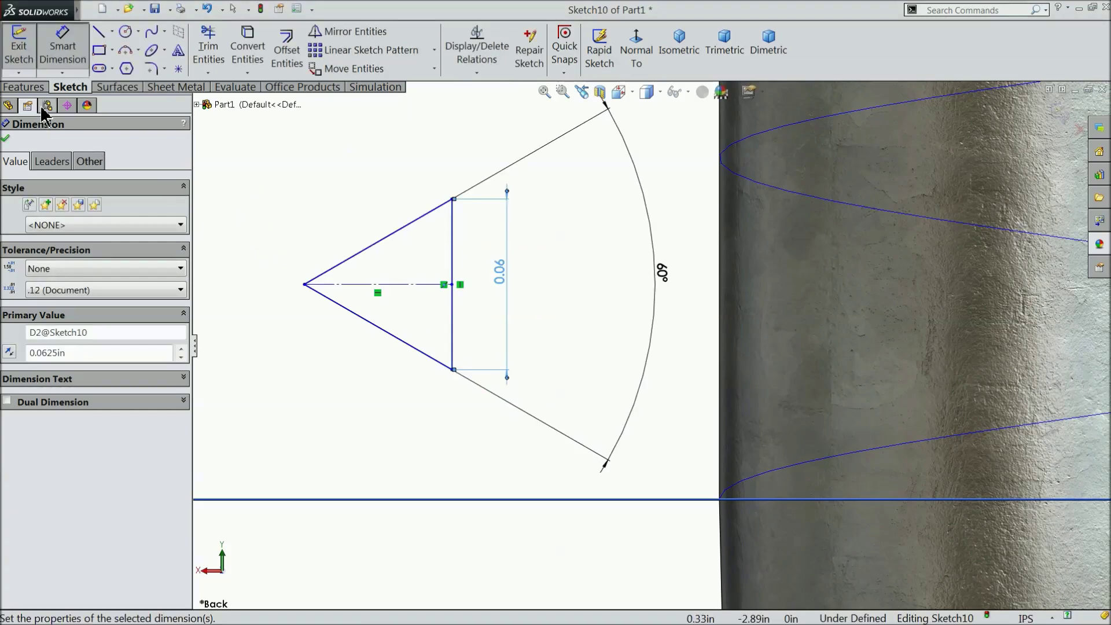
# Add a Pierce relation between the lower end of the triangle's vertical side and the helix, and finish the sketch.
pyautogui.scroll(3, 672, 371)
pyautogui.moveTo(671, 370)
pyautogui.mouseDown(button='middle')
pyautogui.moveTo(675, 402)
pyautogui.moveTo(732, 446)
pyautogui.moveTo(695, 416)
pyautogui.mouseUp(button='middle')
pyautogui.scroll(-2, 669, 420)
pyautogui.click(668, 419)
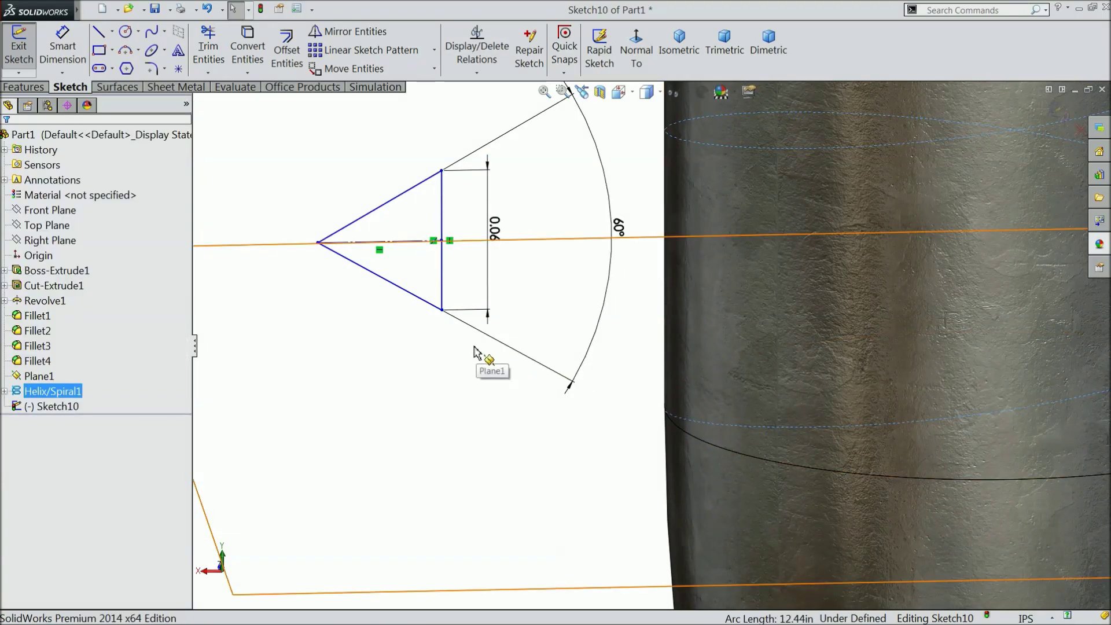
pyautogui.keyDown('ctrl'); pyautogui.click(443, 311); pyautogui.keyUp('ctrl')
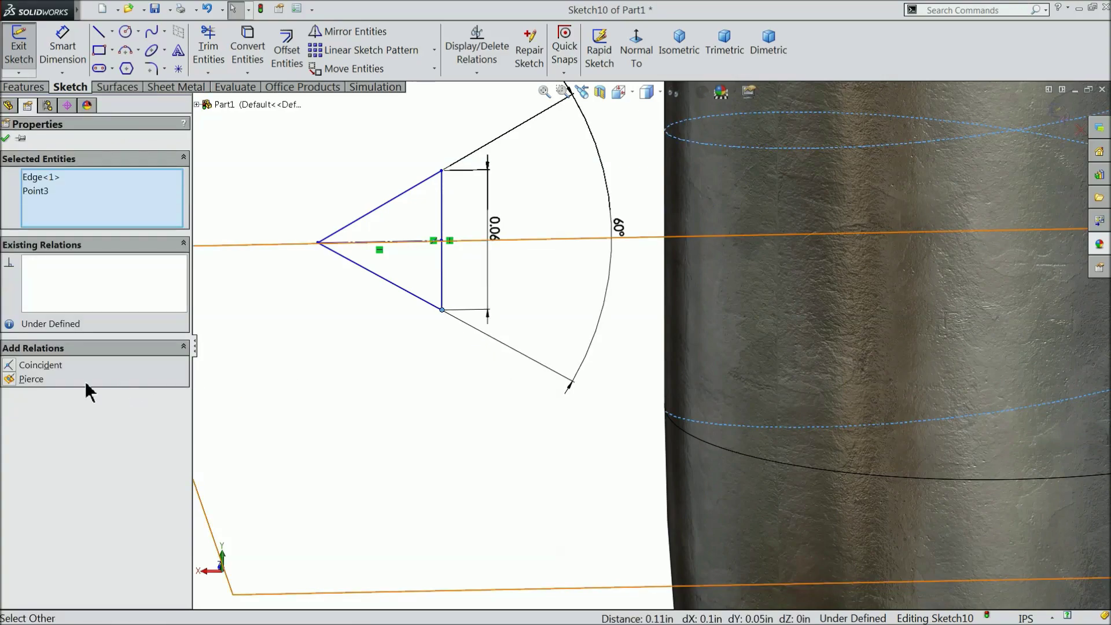
pyautogui.click(27, 380)
pyautogui.scroll(-3, 637, 406)
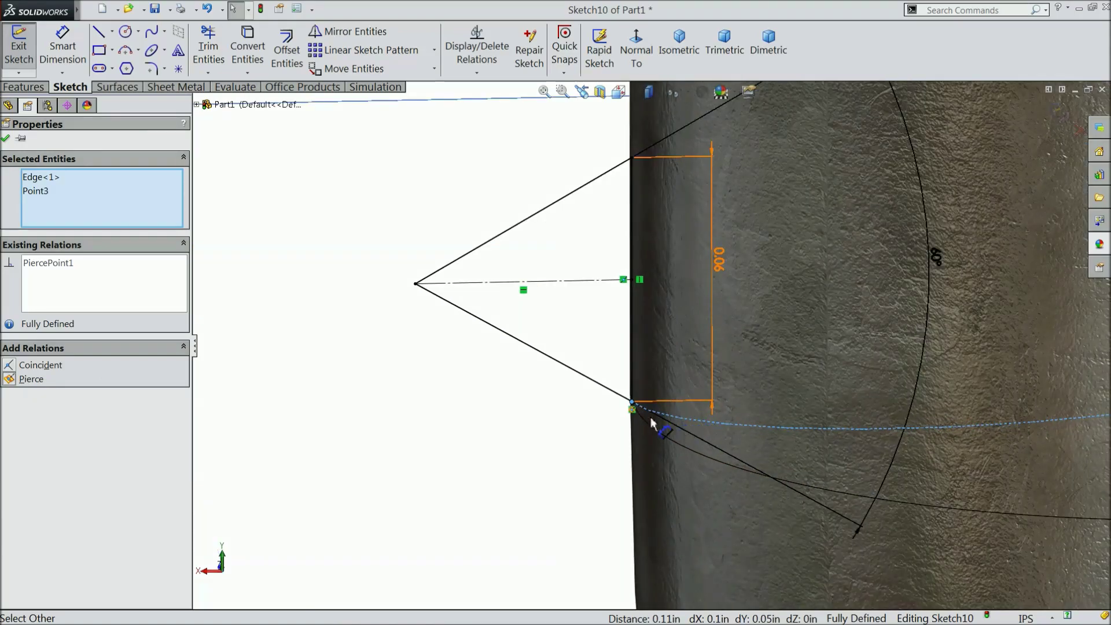
pyautogui.click(5, 138)
pyautogui.scroll(5, 390, 308)
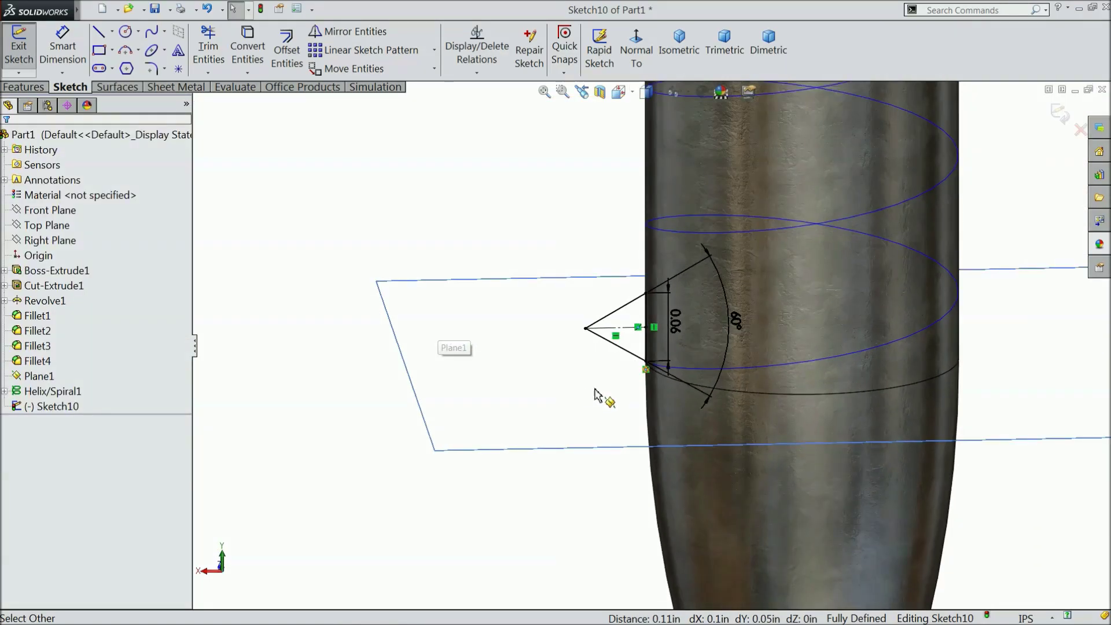
pyautogui.scroll(-1, 697, 388)
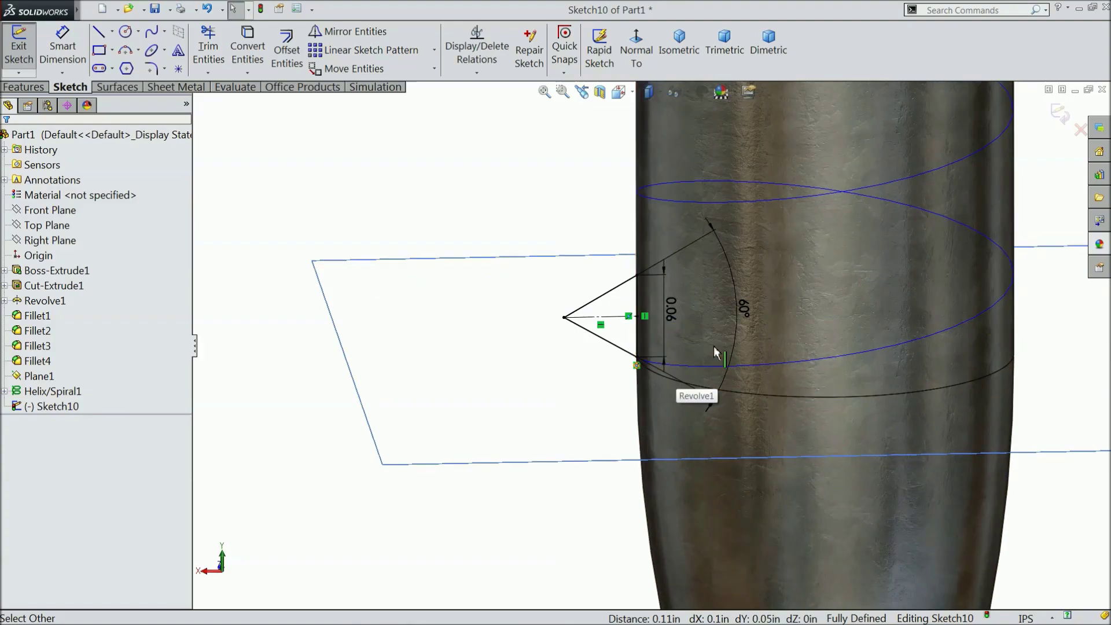
pyautogui.click(1062, 115)
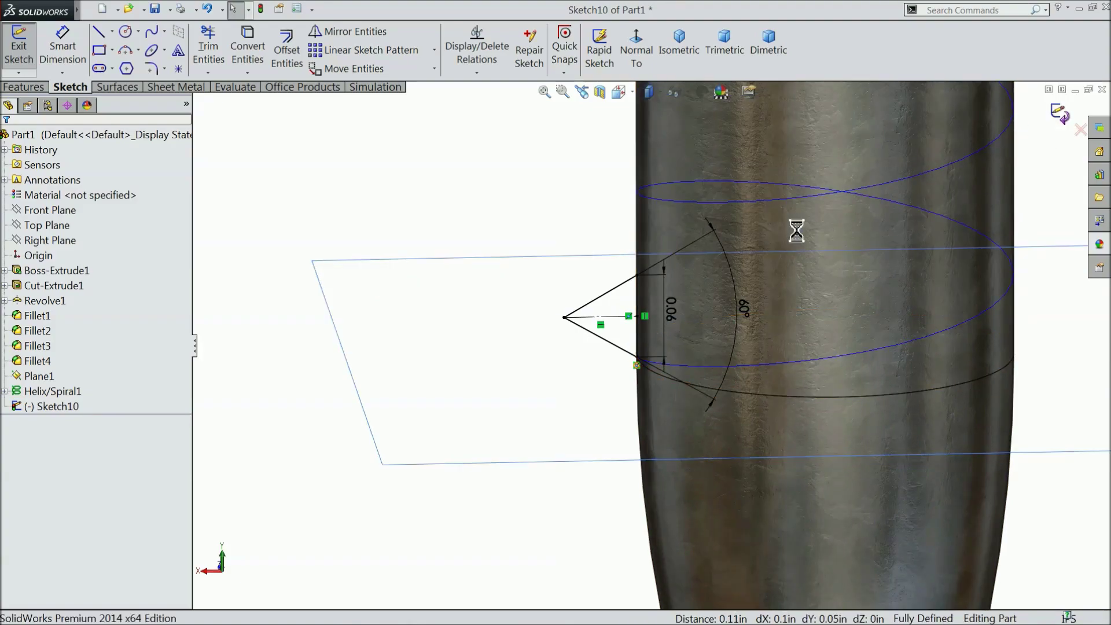
# Create a Swept Boss using the triangle sketch as the profile and the helix as the path.
pyautogui.click(25, 88)
pyautogui.click(154, 32)
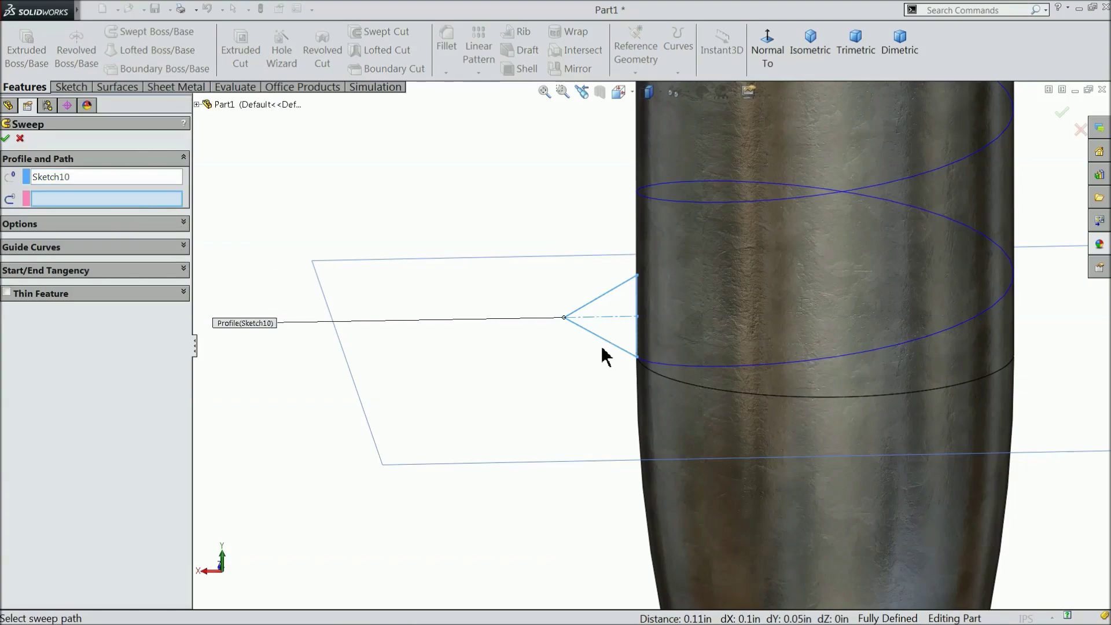
pyautogui.click(666, 370)
pyautogui.scroll(10, 528, 355)
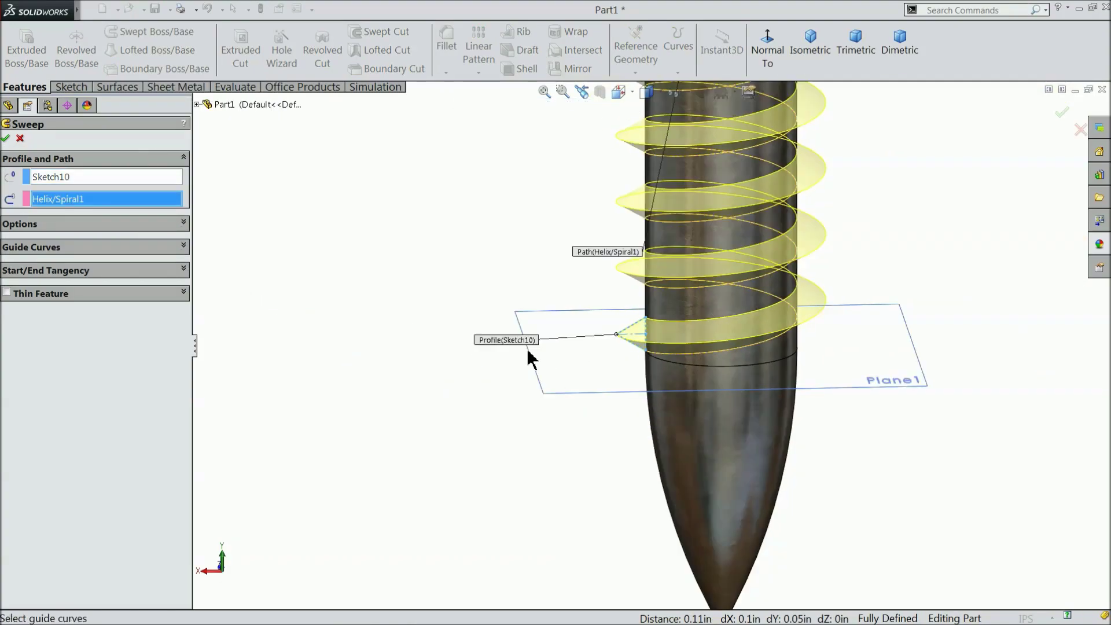
pyautogui.moveTo(734, 290)
pyautogui.mouseDown(button='middle')
pyautogui.moveTo(732, 226)
pyautogui.moveTo(728, 278)
pyautogui.mouseUp(button='middle')
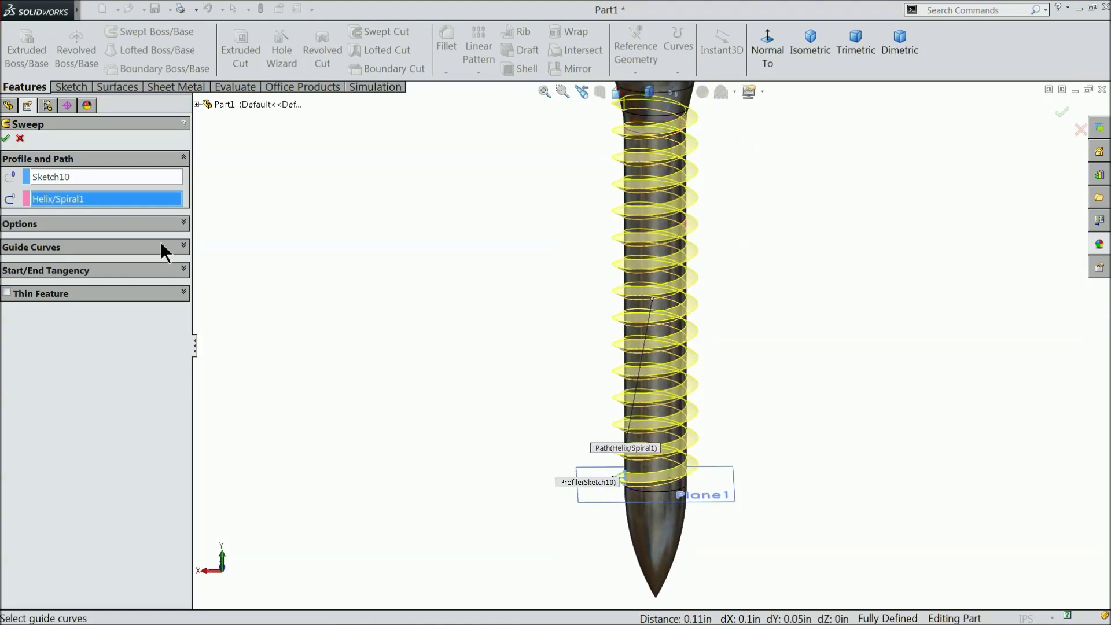
pyautogui.click(6, 139)
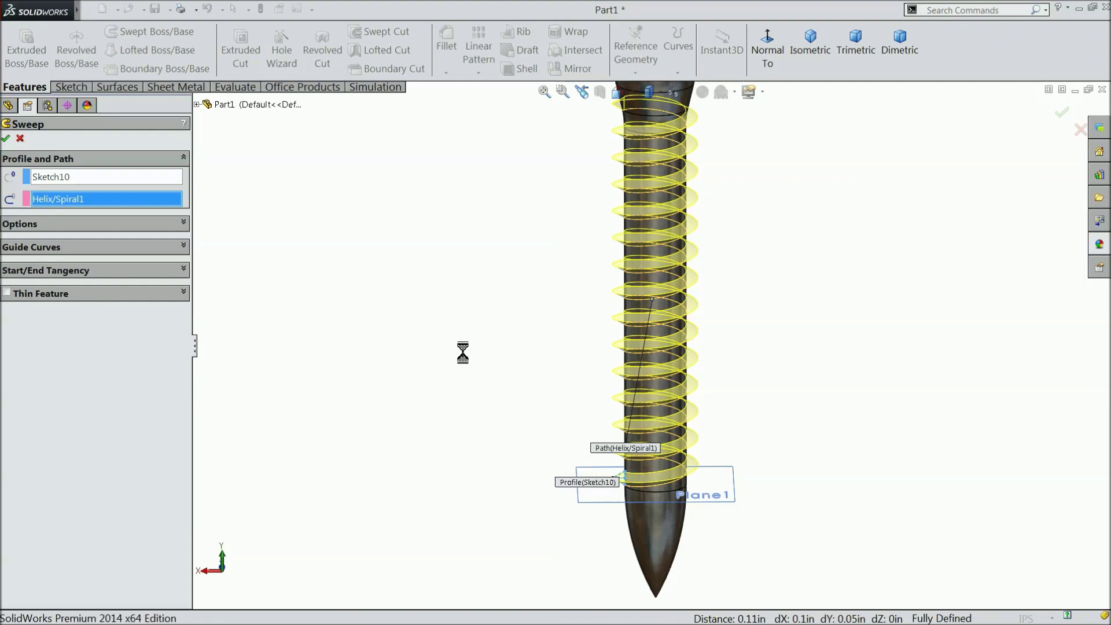
# Sketch on Plane1 by converting the existing helix's base circle (Sketch7), and finish the sketch.
pyautogui.moveTo(496, 414); pyautogui.dragTo(659, 443, button='middle')
pyautogui.scroll(-3, 638, 427)
pyautogui.scroll(3, 660, 445)
pyautogui.scroll(-3, 650, 448)
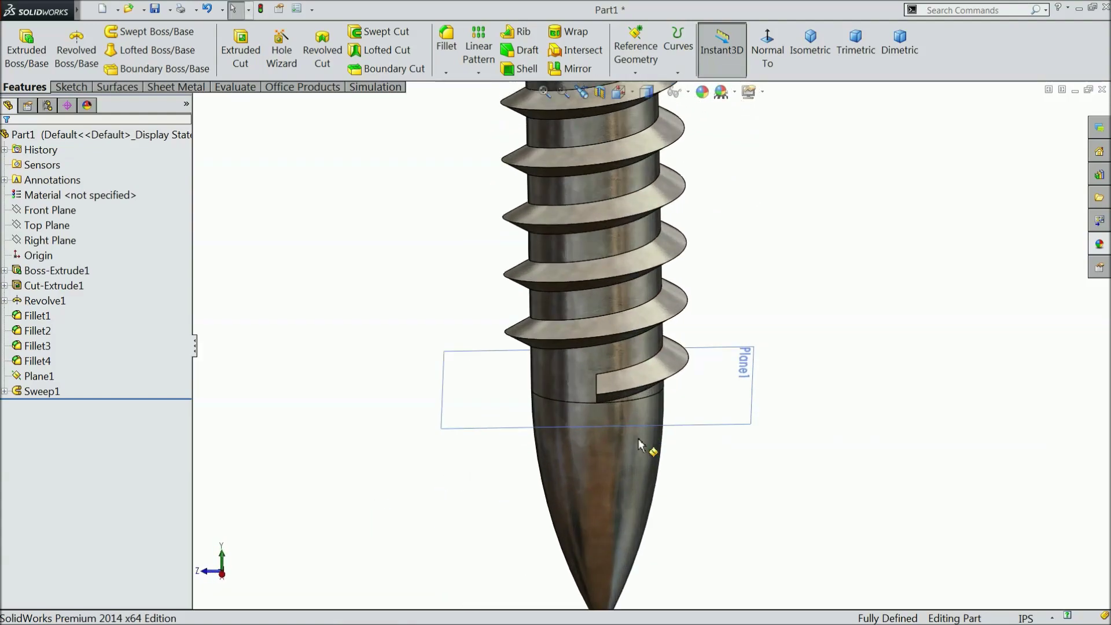
pyautogui.click(579, 410)
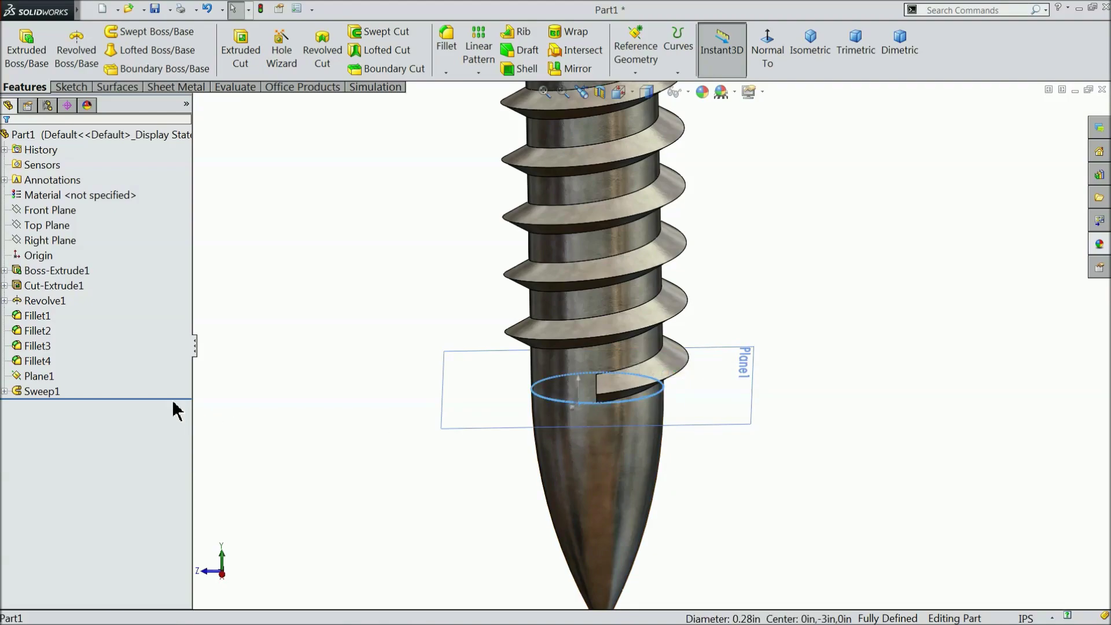
pyautogui.click(18, 317)
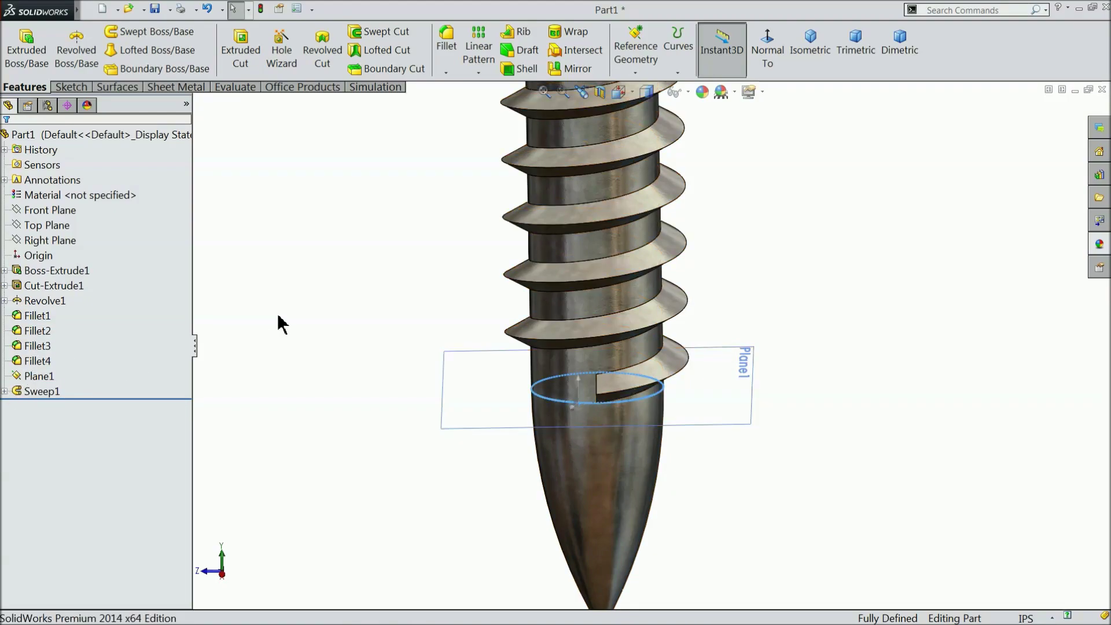
pyautogui.click(23, 377)
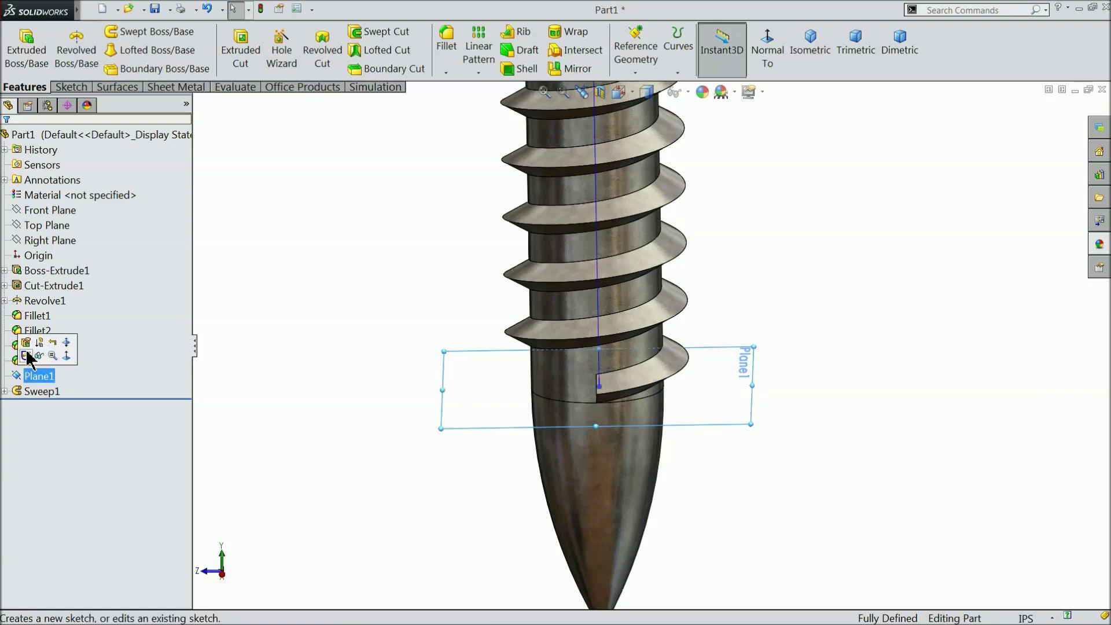
pyautogui.click(26, 355)
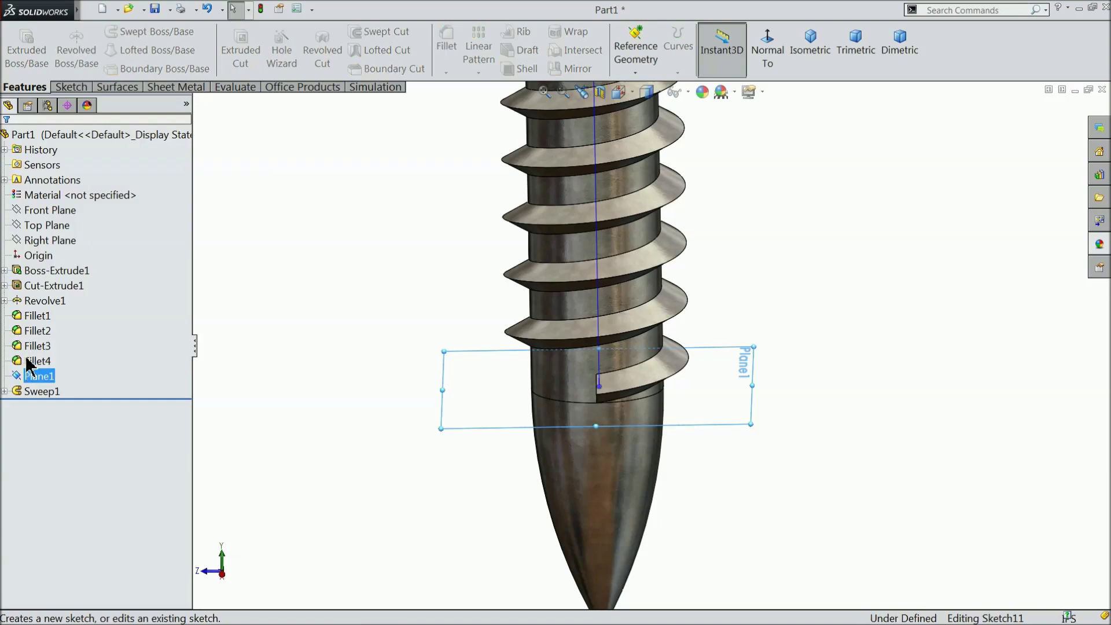
pyautogui.click(5, 392)
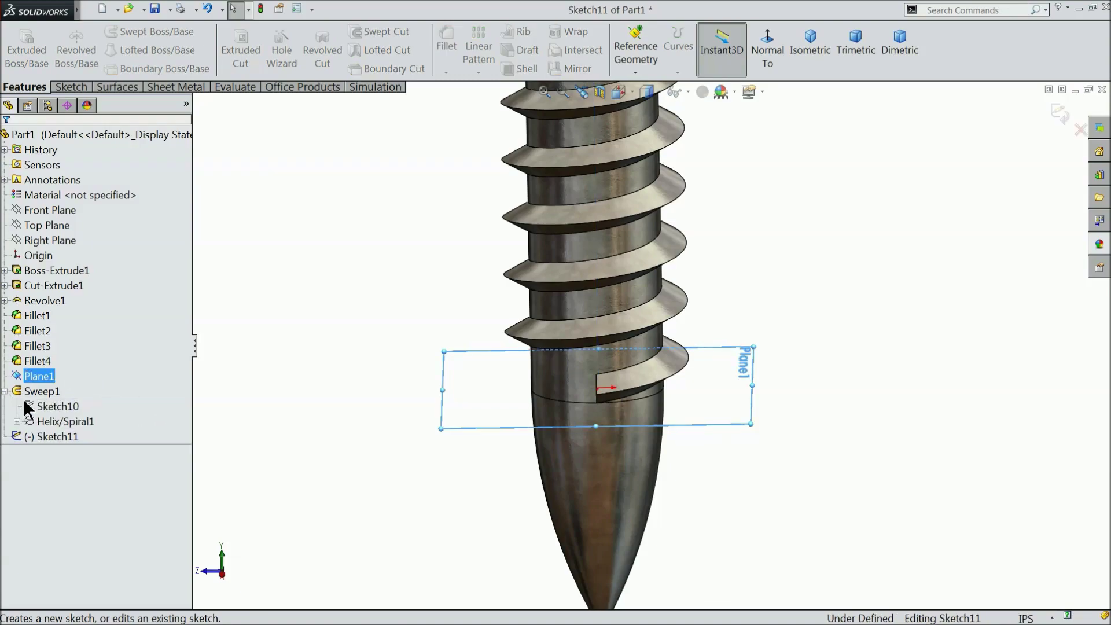
pyautogui.click(17, 422)
pyautogui.click(64, 436)
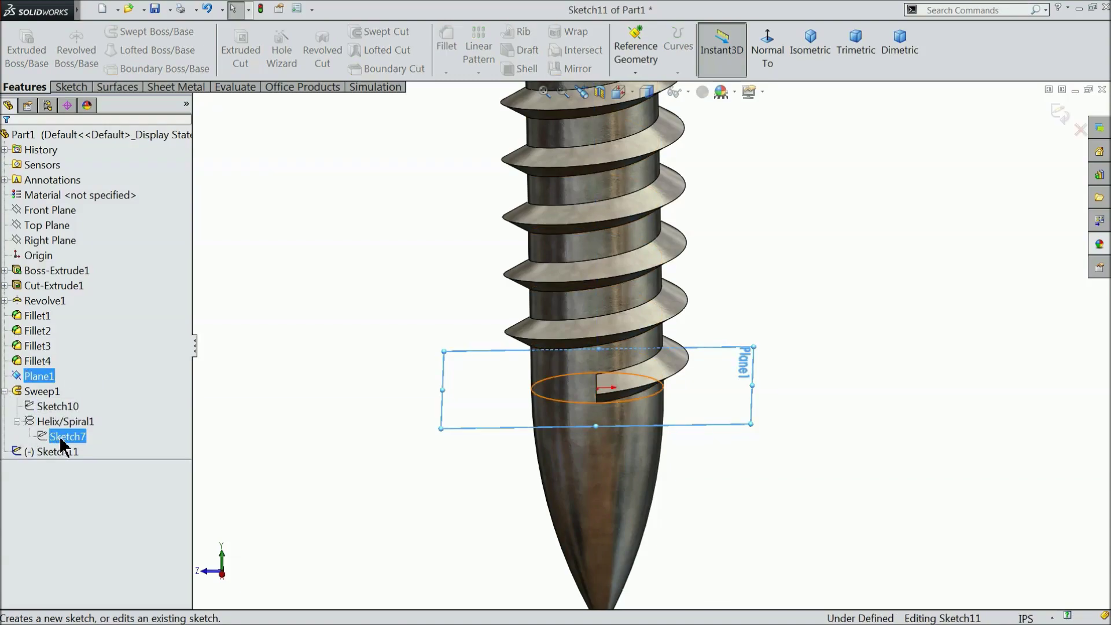
pyautogui.scroll(-3, 616, 431)
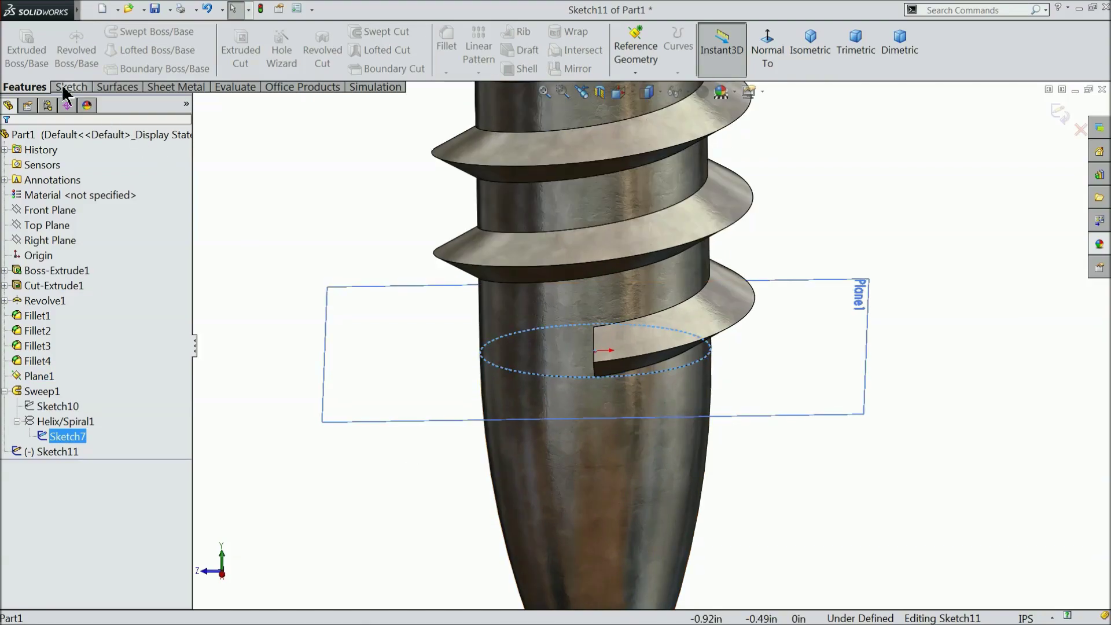
pyautogui.click(69, 89)
pyautogui.click(248, 51)
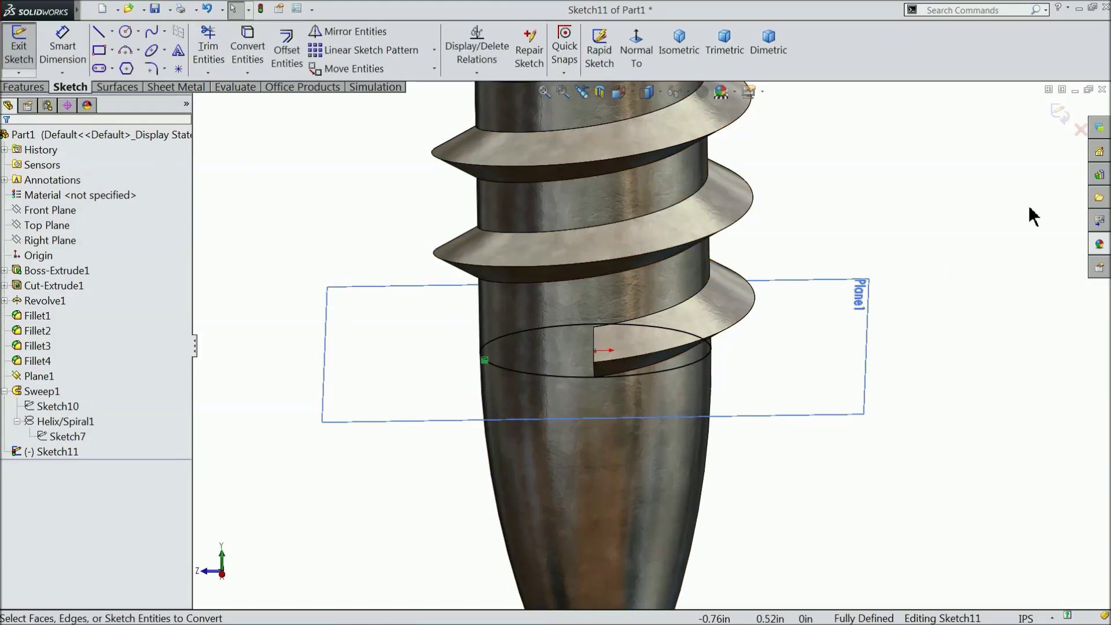
pyautogui.click(1060, 113)
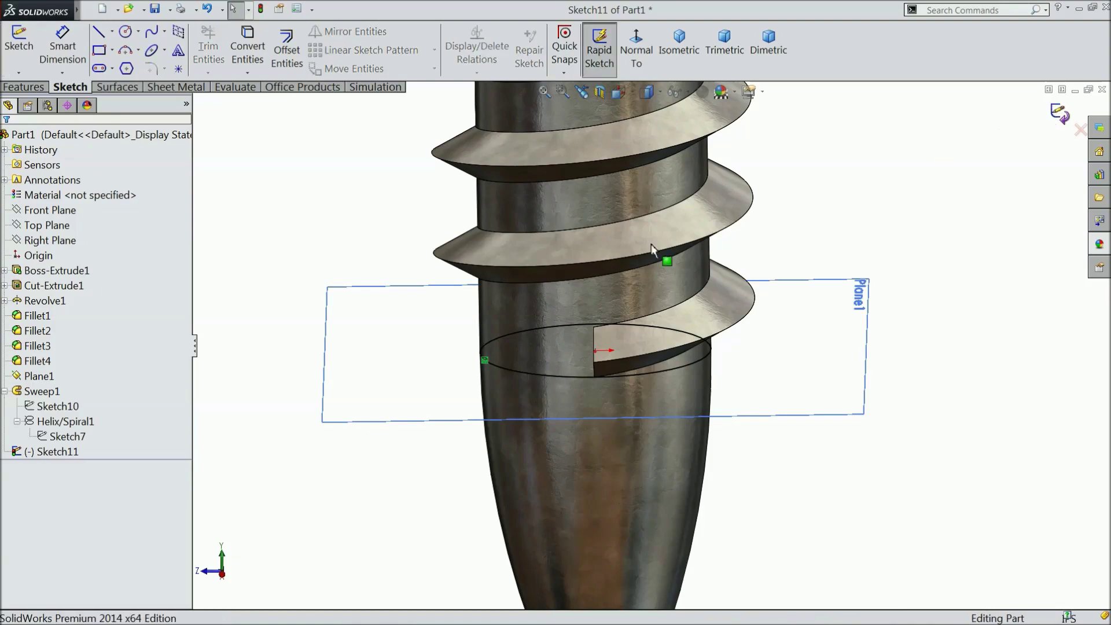
# Start a helix from the converted circle, defined by pitch and revolution, with 0.1 in constant pitch and 4 revolutions.
pyautogui.click(24, 88)
pyautogui.click(681, 75)
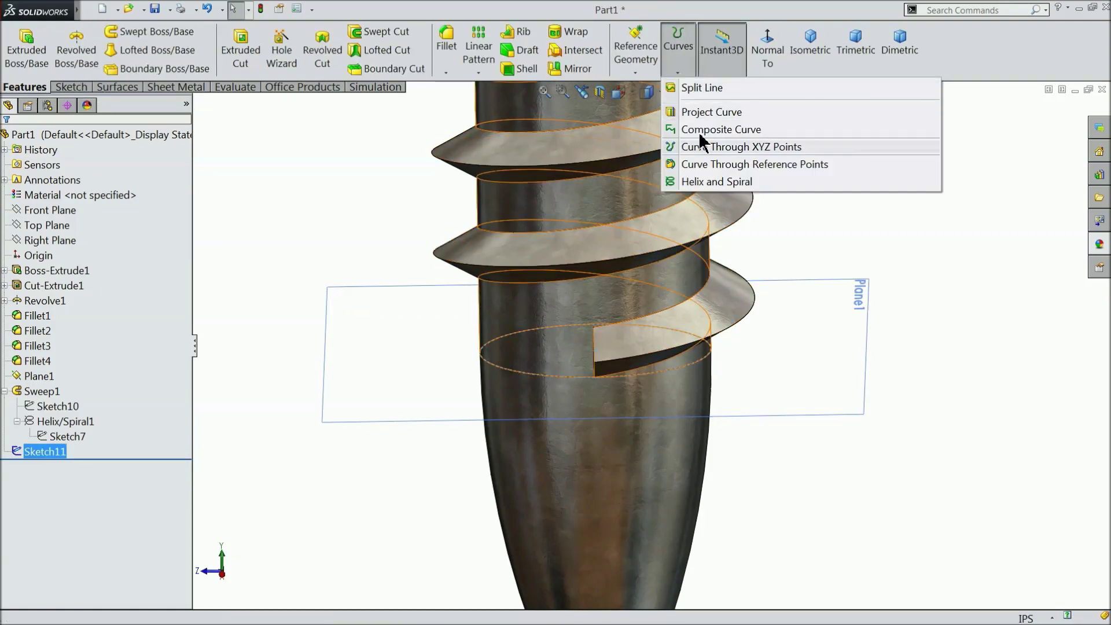
pyautogui.click(707, 182)
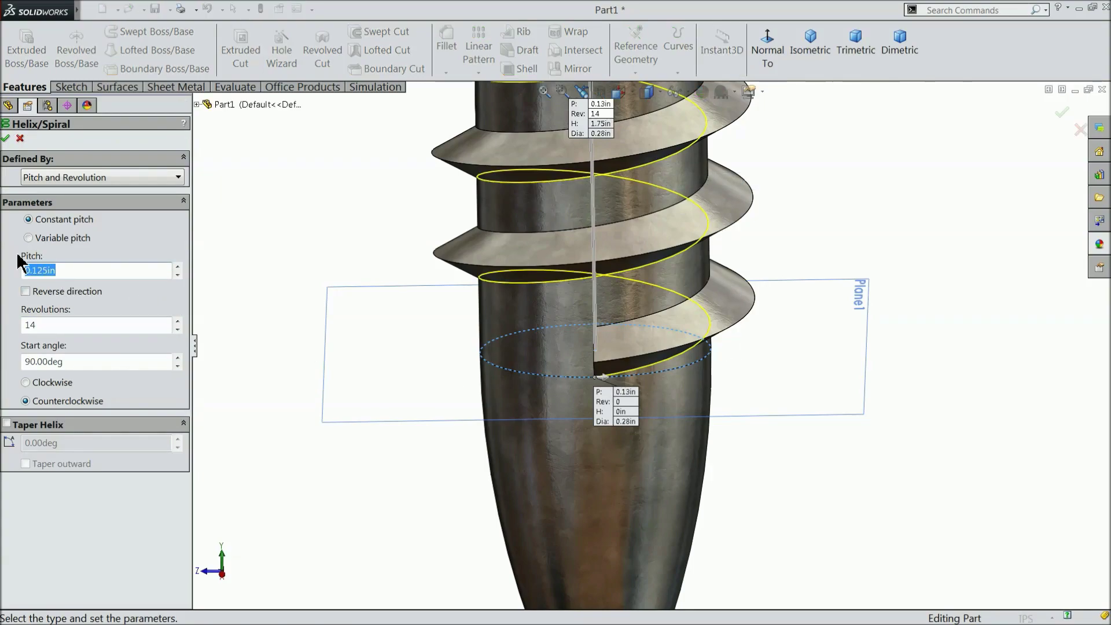
pyautogui.write('0.1')
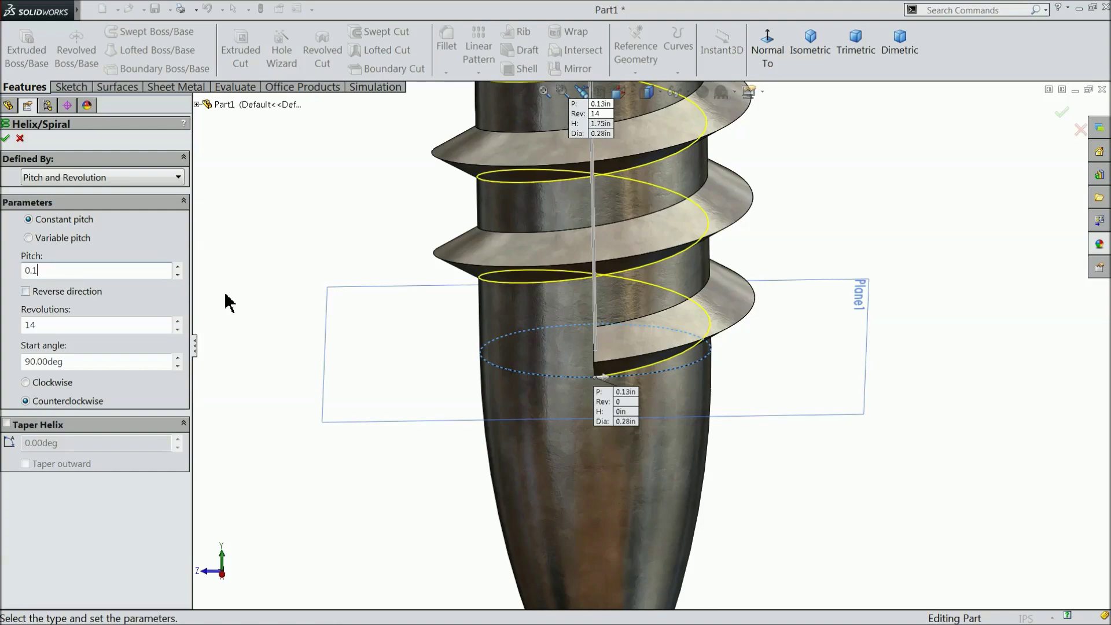
pyautogui.click(340, 236)
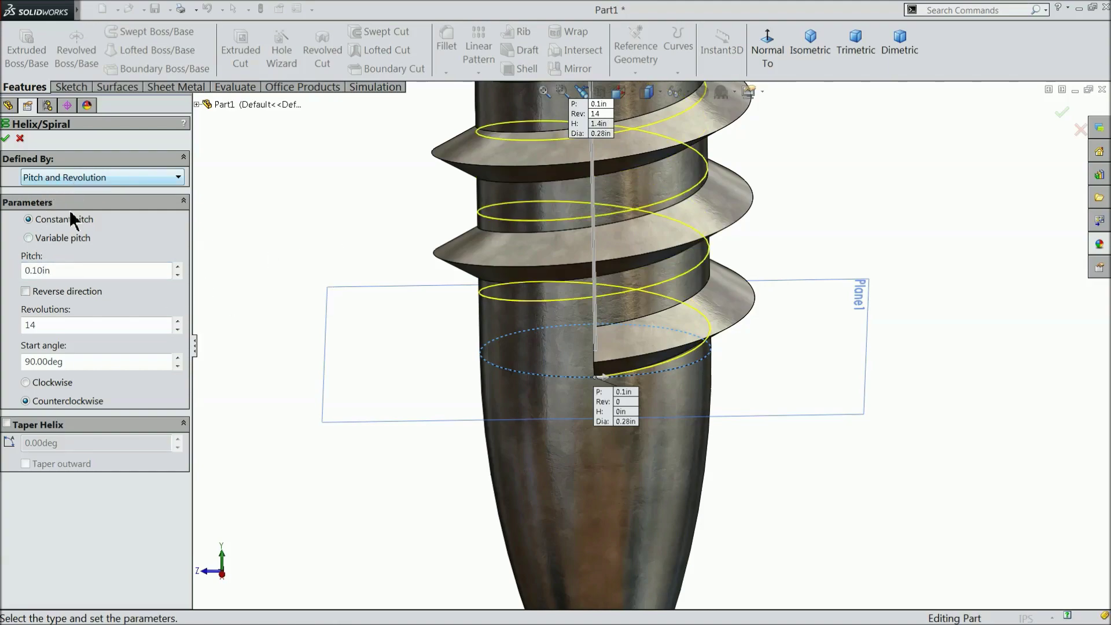
pyautogui.moveTo(58, 326); pyautogui.dragTo(3, 322)
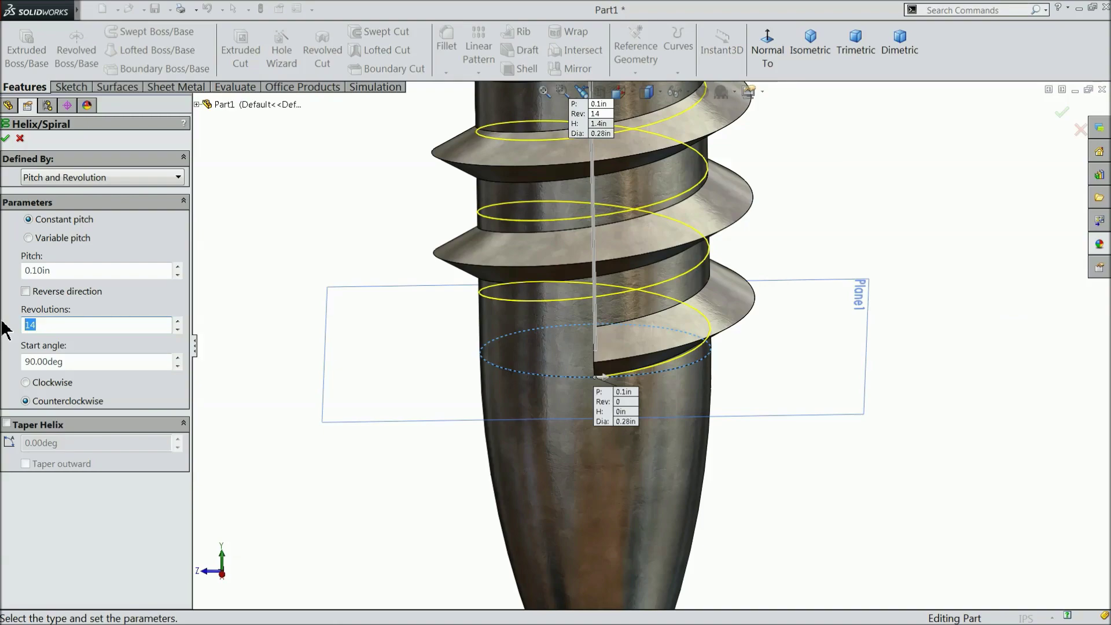
pyautogui.press('BackSpace')
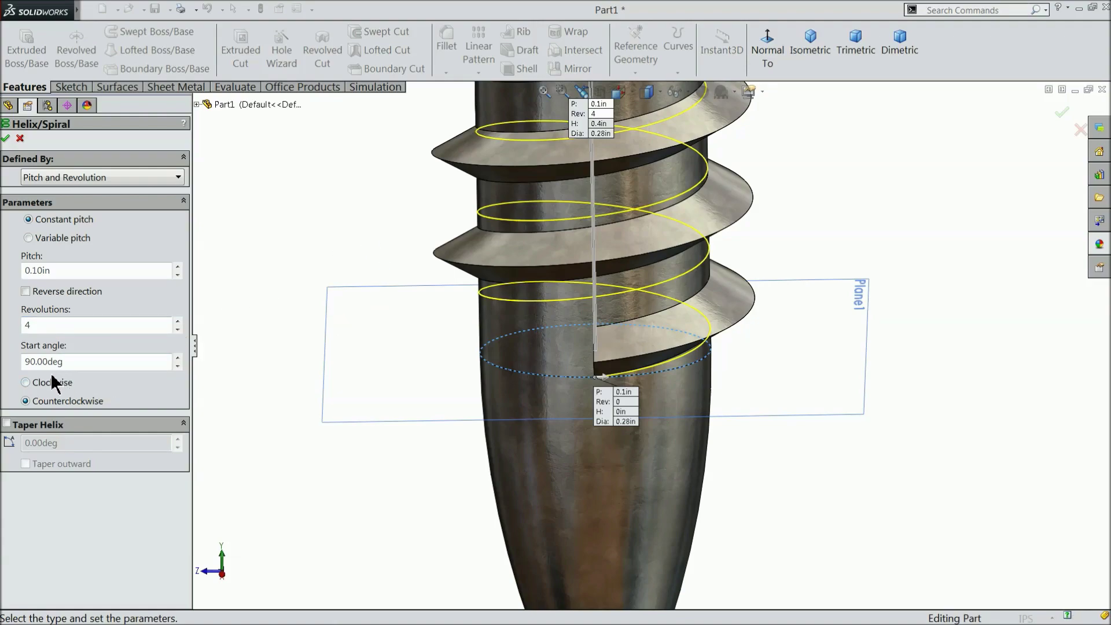
# Run the helix clockwise in the reverse direction, down toward the bolt's tip, with a 16° inward taper.
pyautogui.click(26, 383)
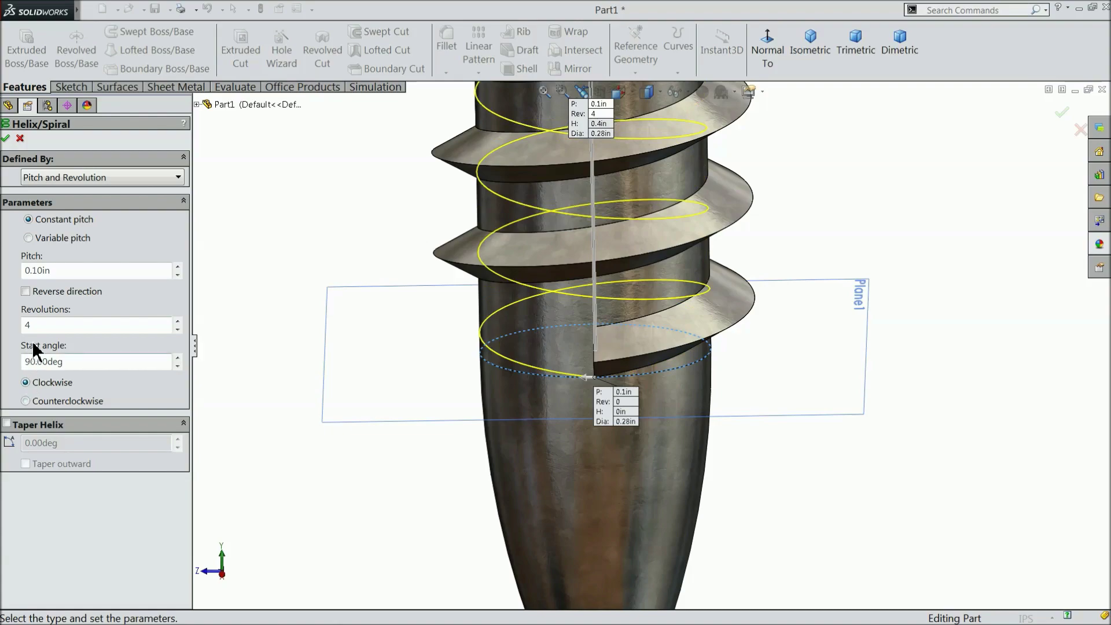
pyautogui.click(25, 291)
pyautogui.scroll(3, 492, 423)
pyautogui.scroll(-3, 709, 429)
pyautogui.scroll(-2, 709, 429)
pyautogui.moveTo(685, 426); pyautogui.dragTo(690, 417, button='middle')
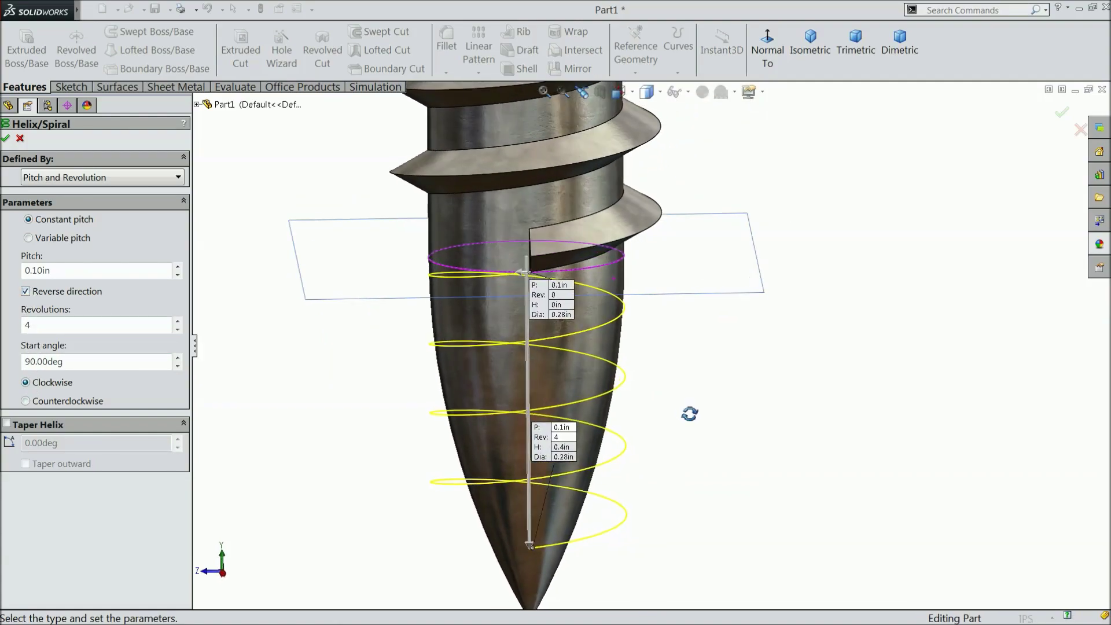
pyautogui.click(6, 425)
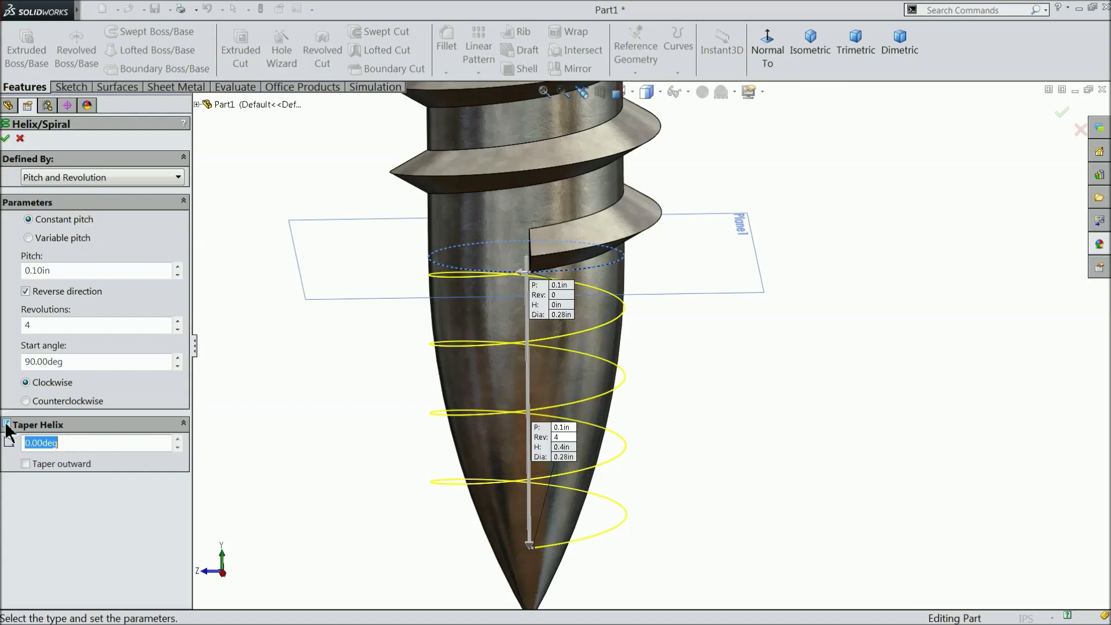
pyautogui.press('Return')
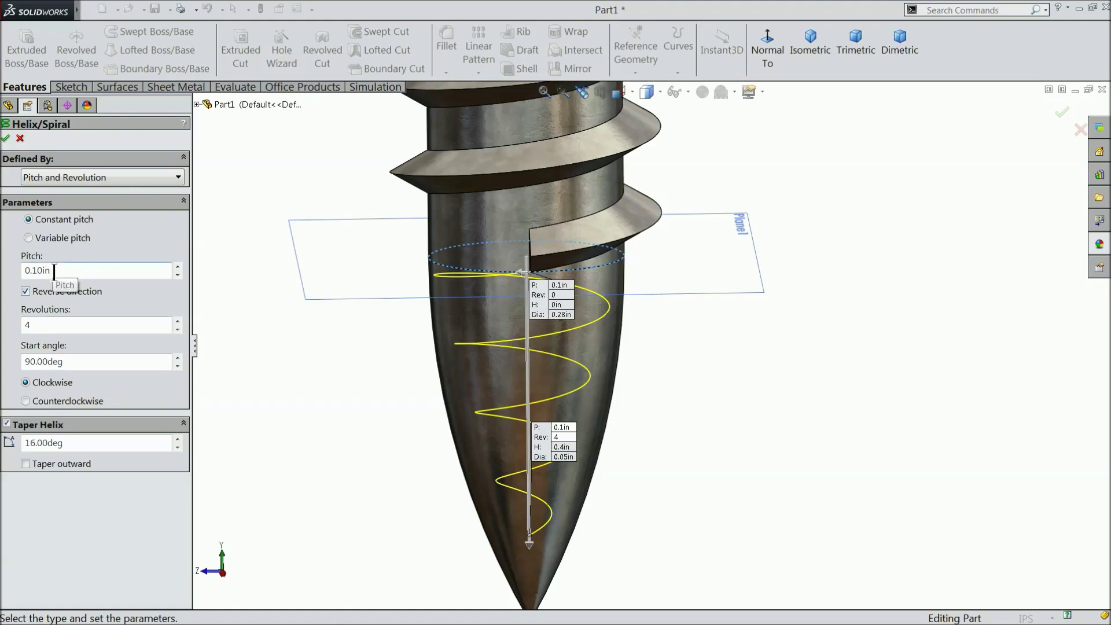
# Accept the tapered helix and convert the edges of the thread's triangular end face into a new sketch on that face.
pyautogui.click(7, 138)
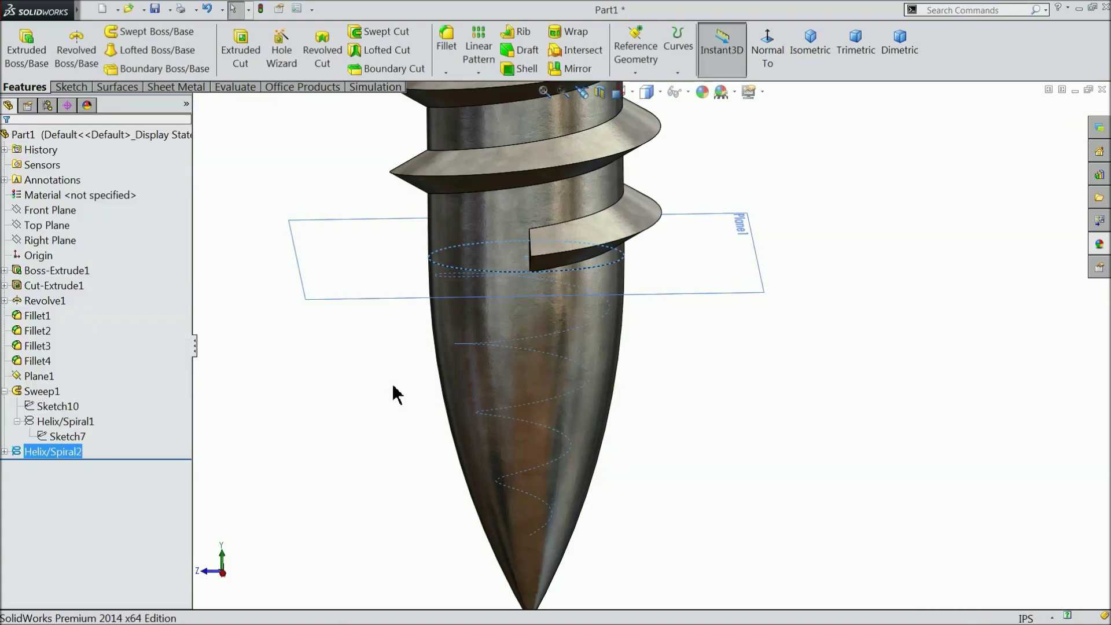
pyautogui.moveTo(397, 396); pyautogui.dragTo(526, 376, button='middle')
pyautogui.click(763, 240)
pyautogui.scroll(-4, 575, 328)
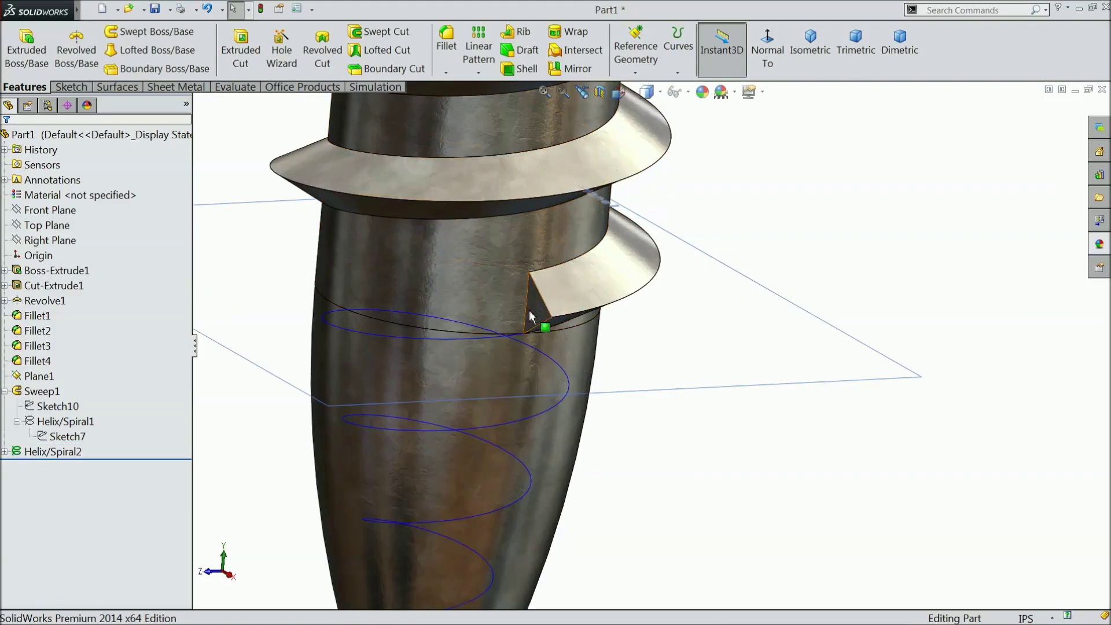
pyautogui.click(550, 306)
pyautogui.click(576, 274)
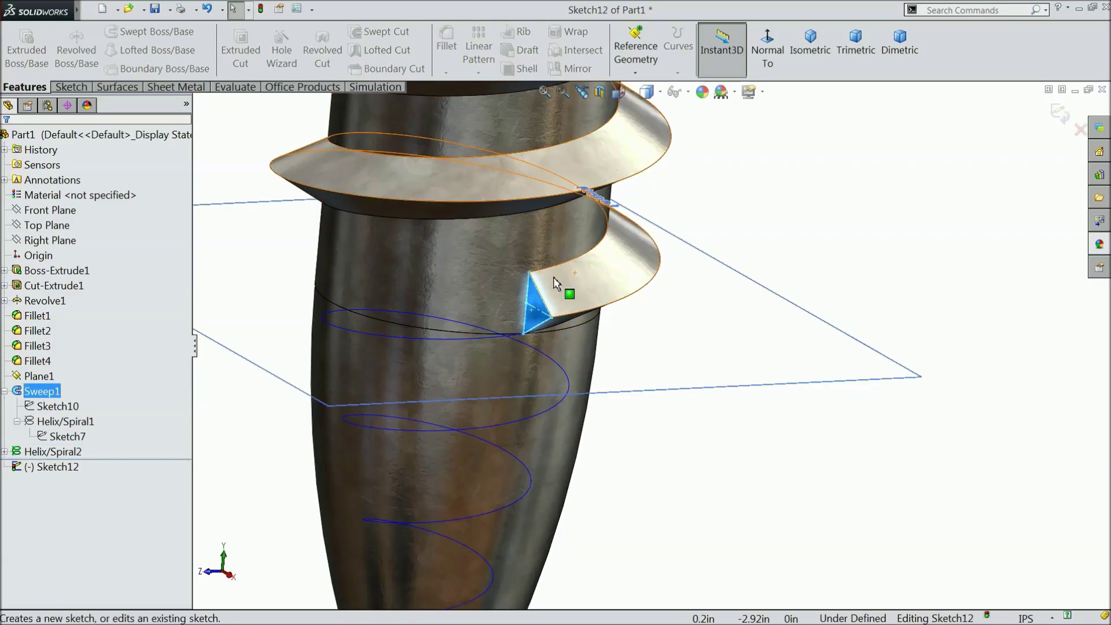
pyautogui.click(71, 88)
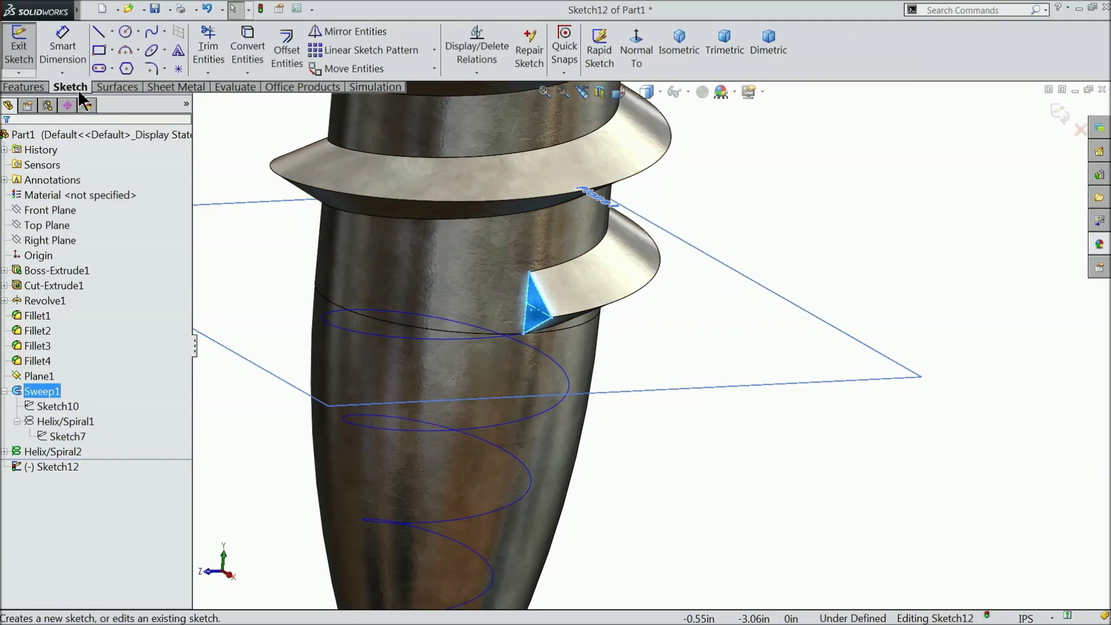
pyautogui.click(247, 51)
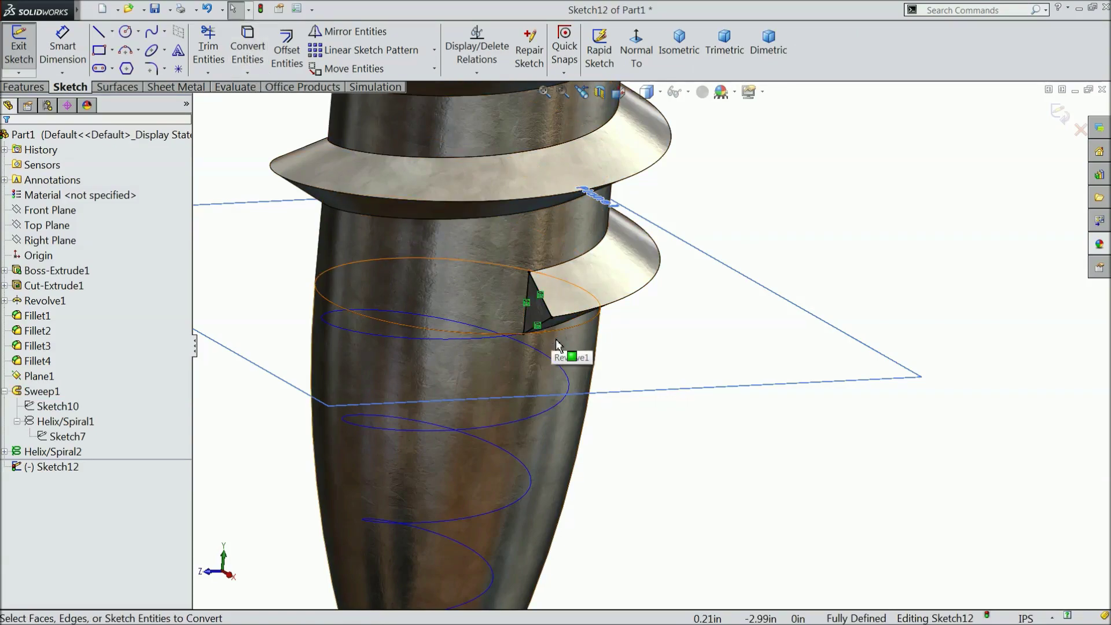
# Exit the sketch and create a Swept Boss using the converted triangle as the profile and the tapered helix as the path.
pyautogui.scroll(1, 550, 378)
pyautogui.click(31, 87)
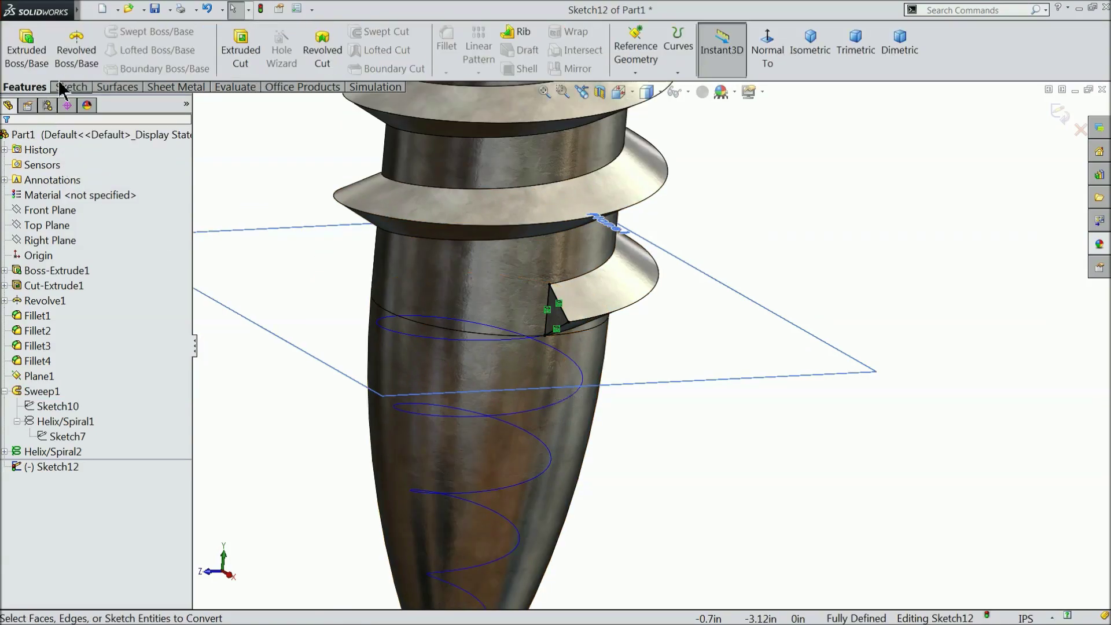
pyautogui.click(1059, 116)
pyautogui.click(149, 31)
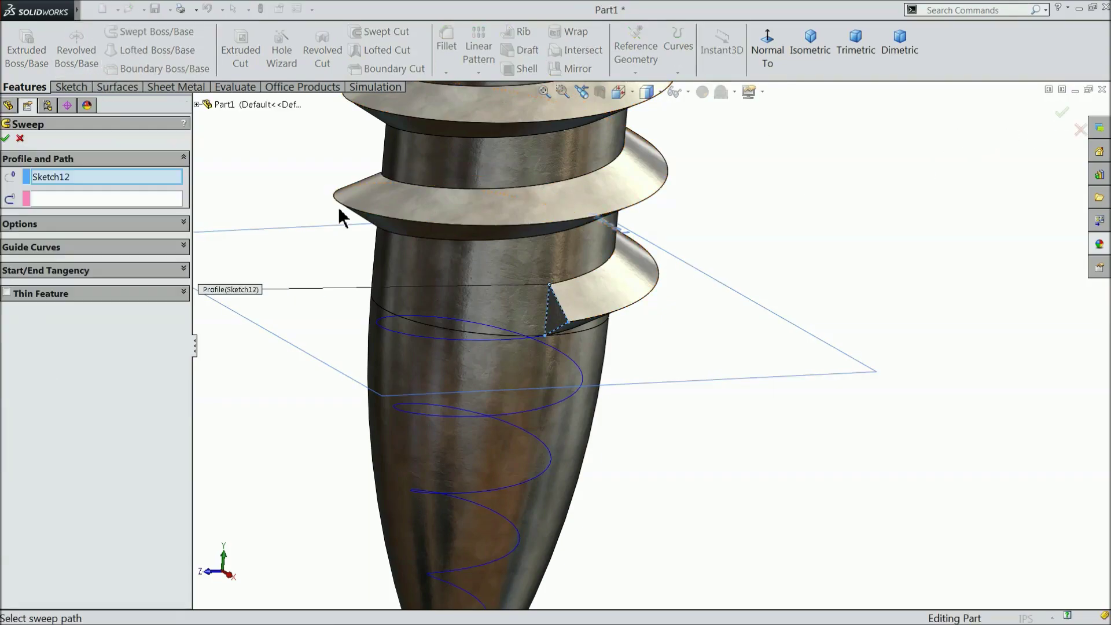
pyautogui.scroll(-3, 529, 322)
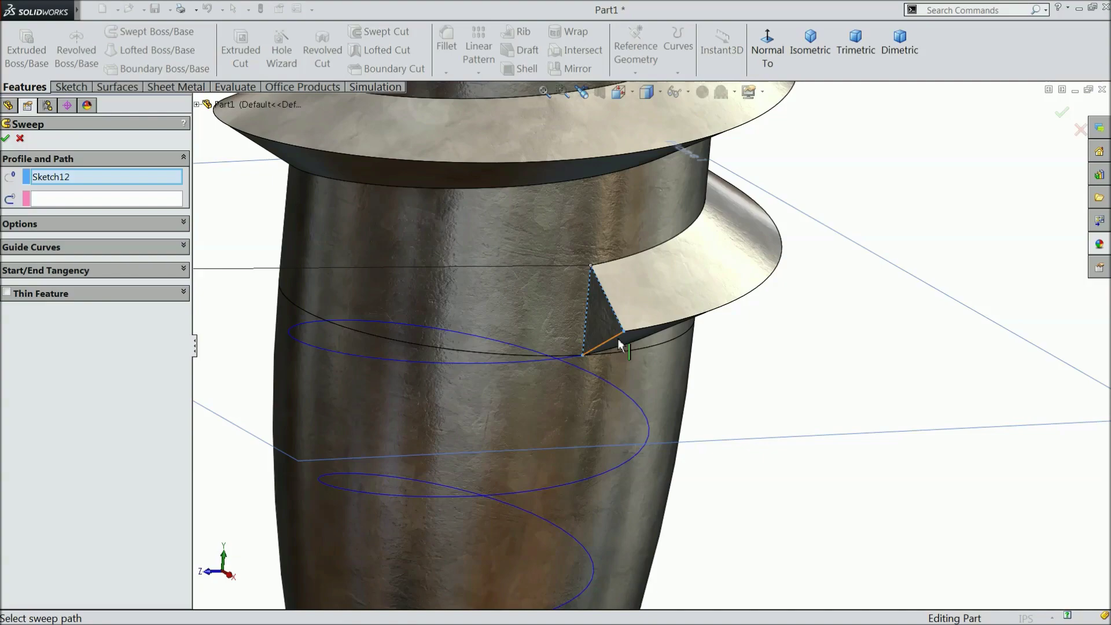
pyautogui.scroll(-2, 617, 336)
pyautogui.click(96, 199)
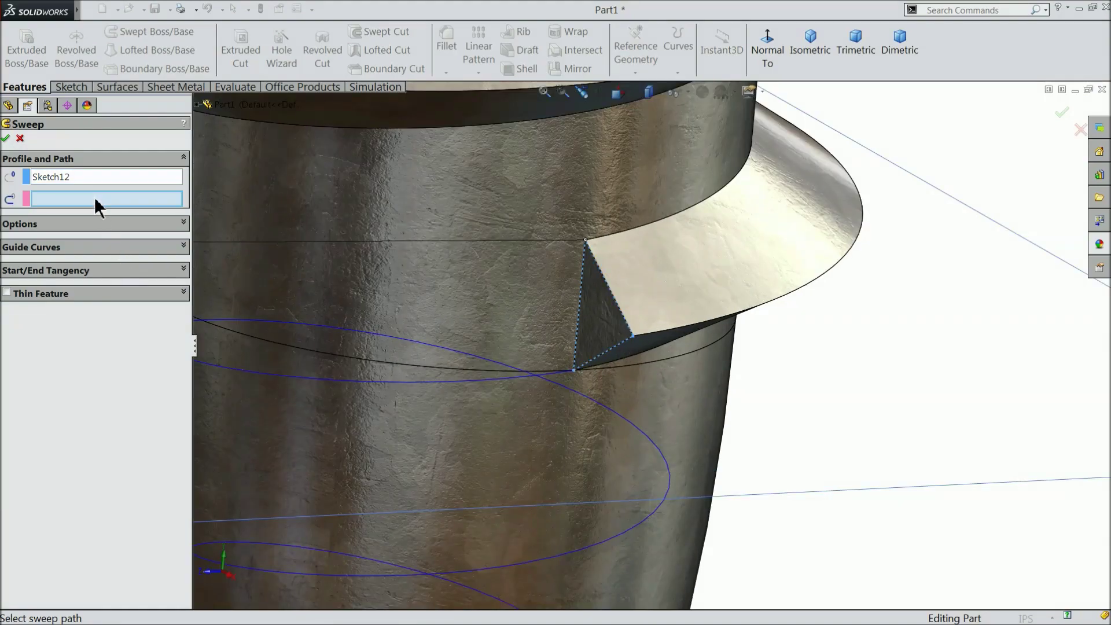
pyautogui.click(558, 385)
pyautogui.scroll(5, 587, 410)
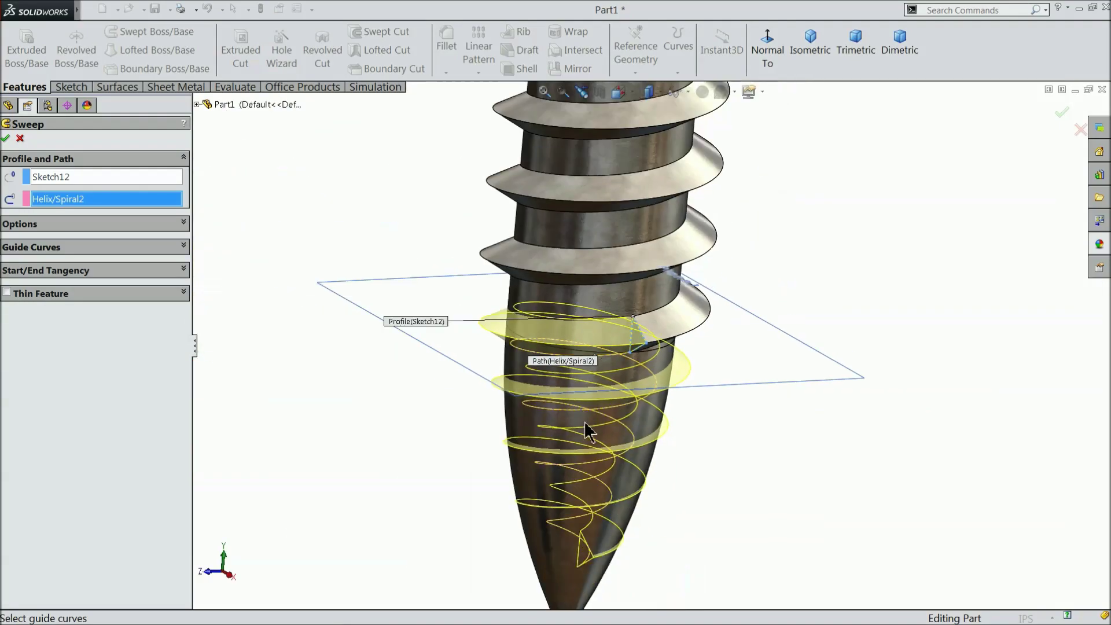
pyautogui.moveTo(708, 457); pyautogui.dragTo(684, 431, button='middle')
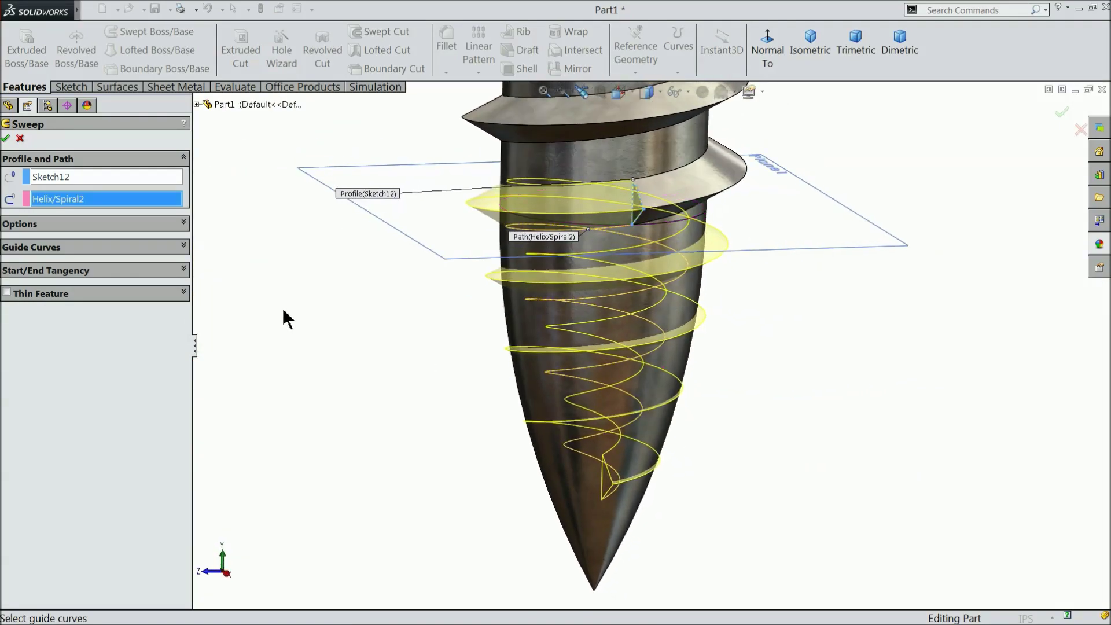
pyautogui.click(6, 138)
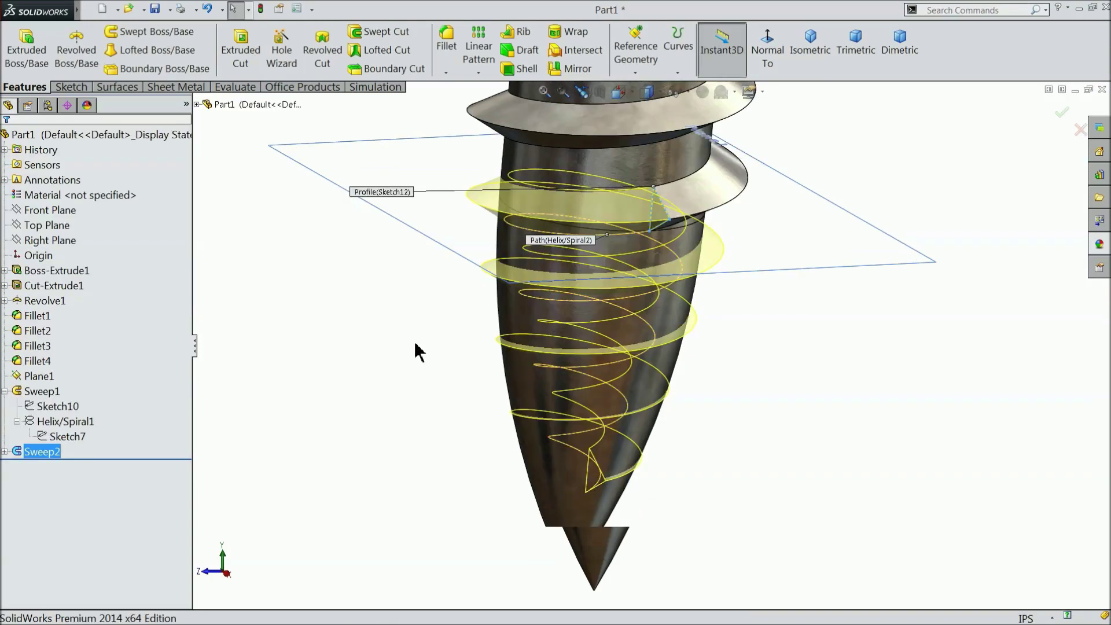
# Hide Plane1.
pyautogui.click(430, 335)
pyautogui.scroll(3, 441, 340)
pyautogui.moveTo(451, 349)
pyautogui.mouseDown(button='middle')
pyautogui.moveTo(441, 293)
pyautogui.moveTo(444, 365)
pyautogui.mouseUp(button='middle')
pyautogui.click(515, 229)
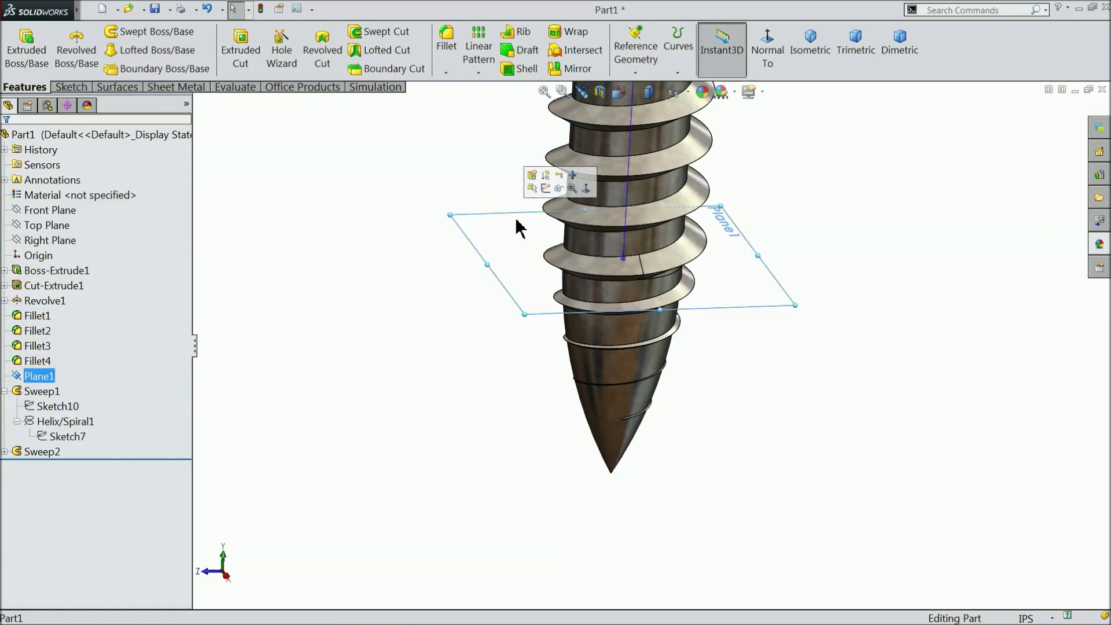
pyautogui.click(559, 189)
# Edit the revolved shank's sketch and delete the tangent relation between the shank line and the tip arc.
pyautogui.moveTo(471, 355); pyautogui.dragTo(405, 278, button='middle')
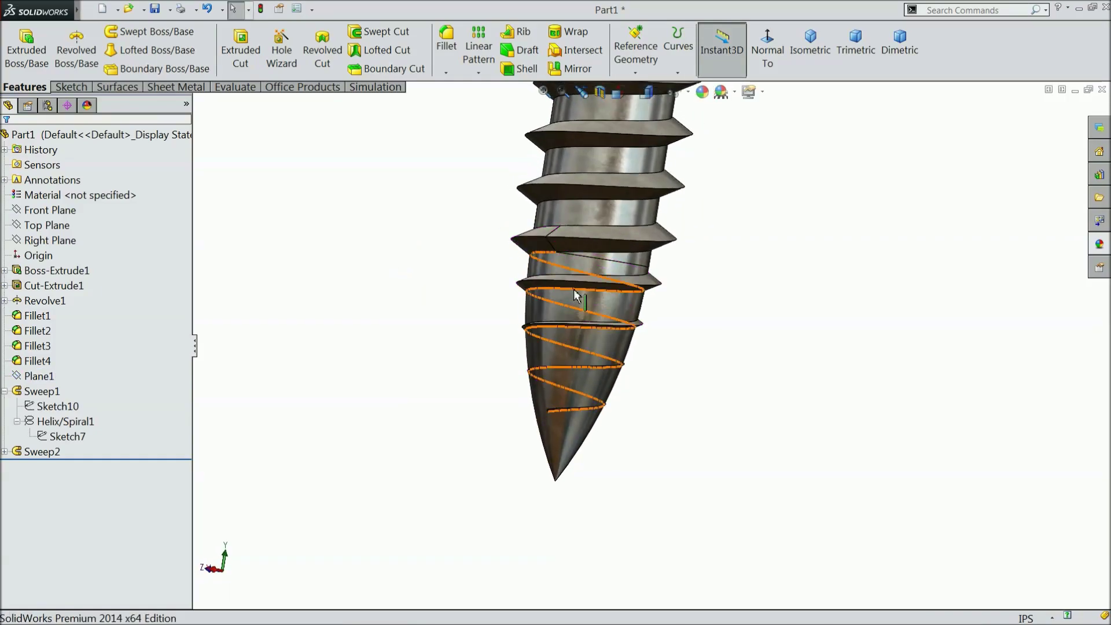
pyautogui.scroll(-1, 577, 296)
pyautogui.scroll(4, 581, 324)
pyautogui.scroll(-4, 666, 282)
pyautogui.moveTo(632, 371); pyautogui.dragTo(566, 394, button='middle')
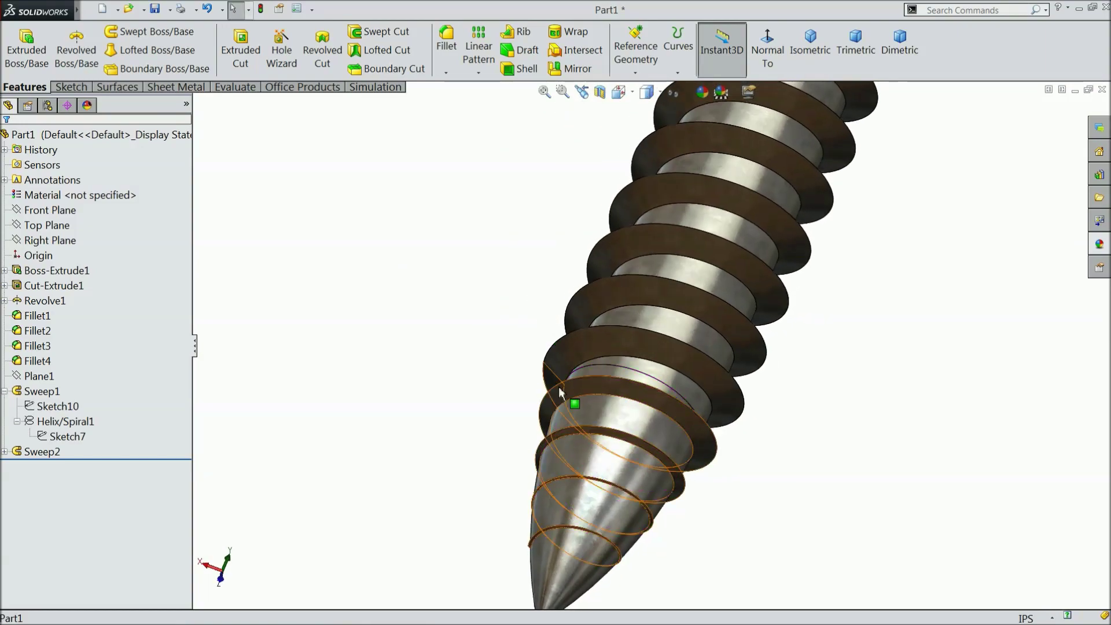
pyautogui.click(615, 422)
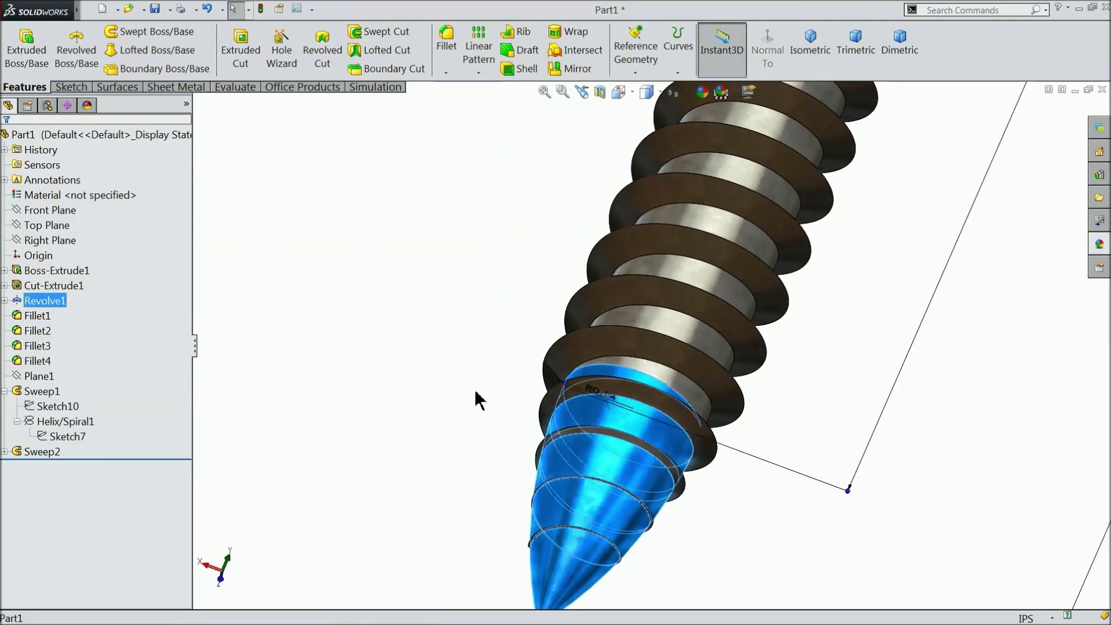
pyautogui.click(5, 301)
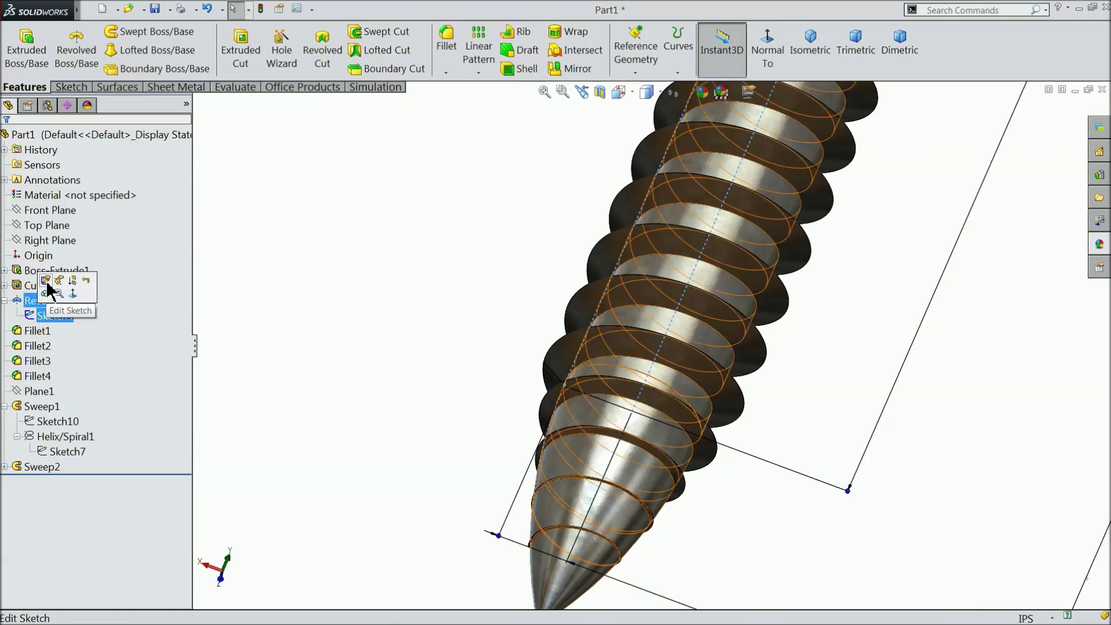
pyautogui.click(46, 291)
pyautogui.click(768, 53)
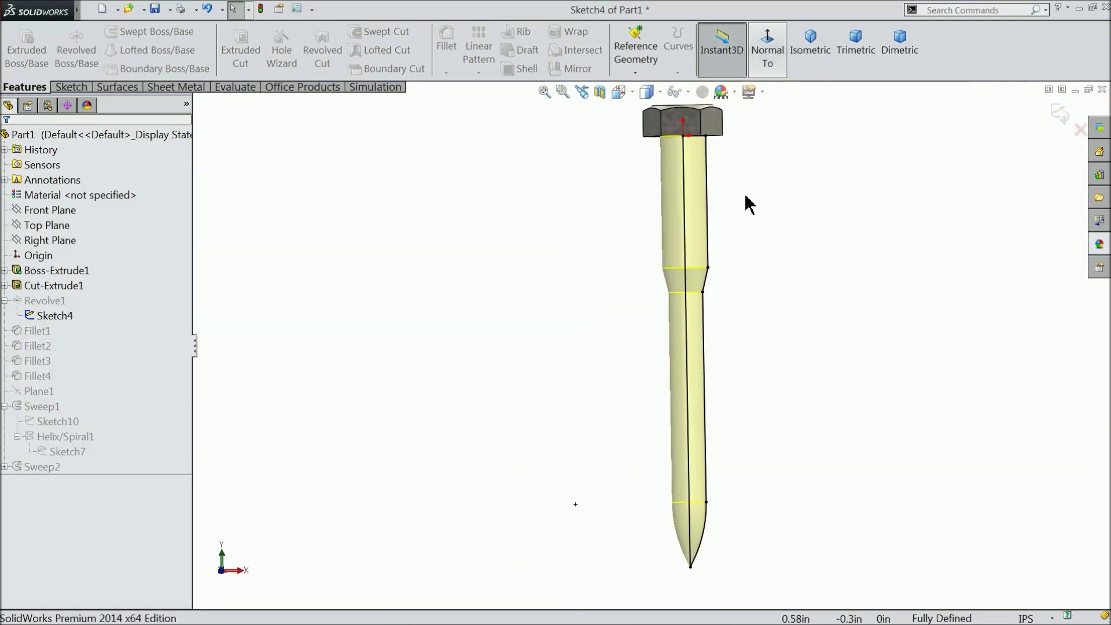
pyautogui.scroll(-5, 709, 529)
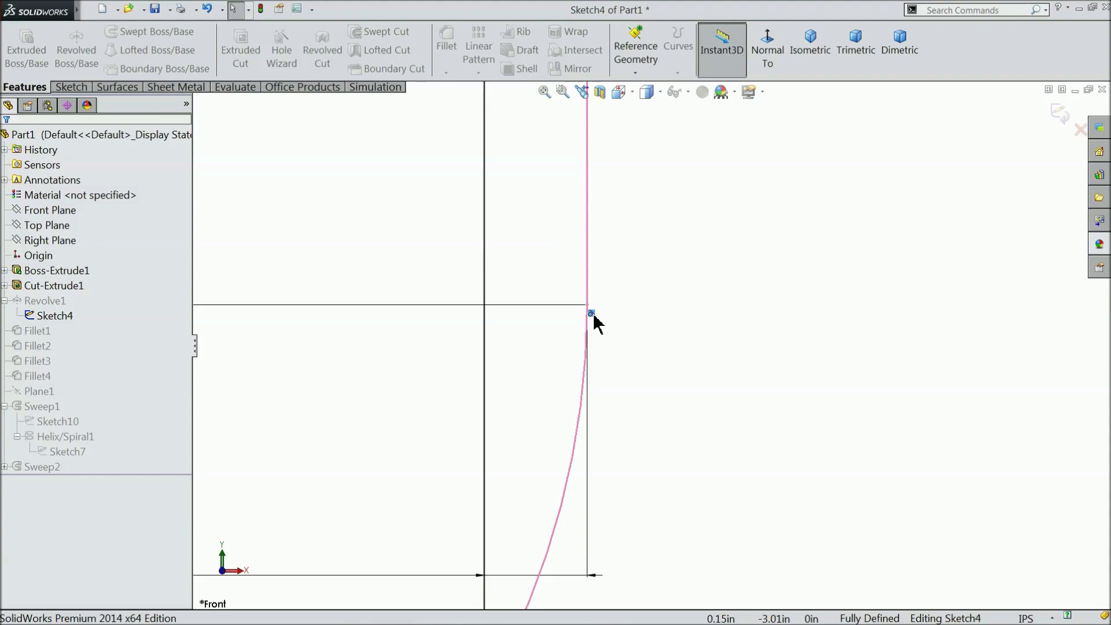
pyautogui.press('Delete')
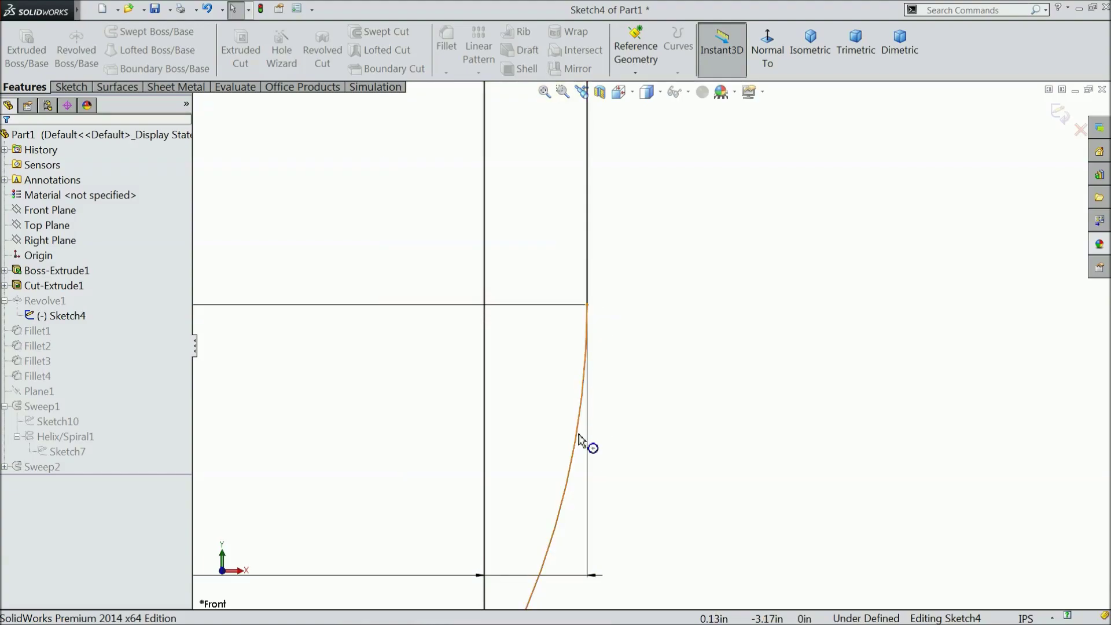
# Flatten the tip arc to a radius of about 2.32 in and exit the sketch to rebuild the bolt.
pyautogui.moveTo(578, 434); pyautogui.dragTo(566, 431)
pyautogui.scroll(4, 573, 446)
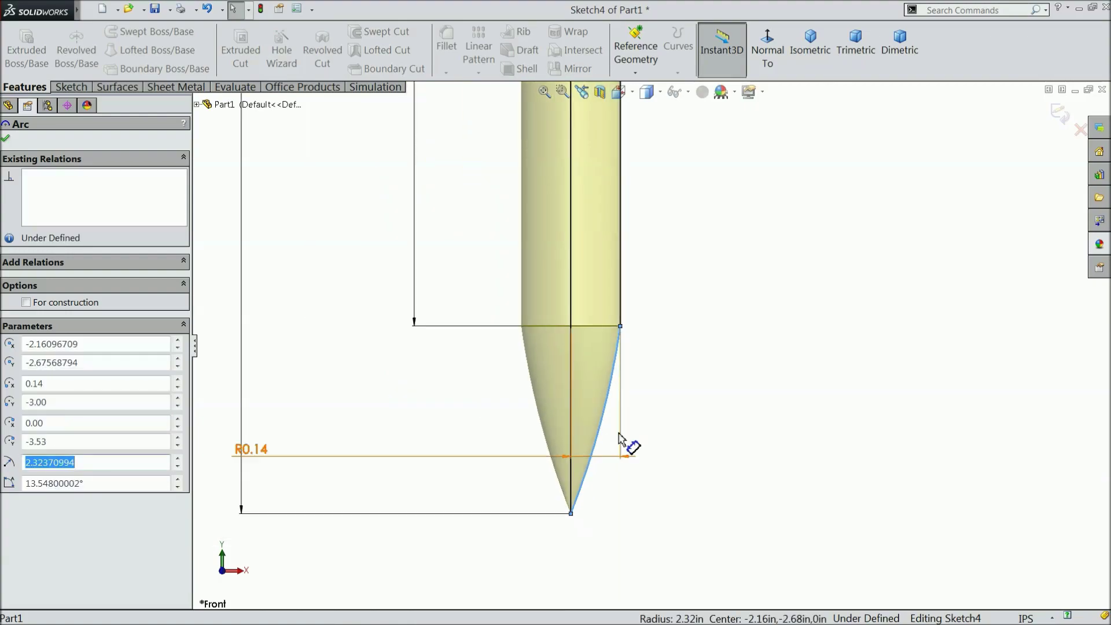
pyautogui.scroll(-2, 614, 373)
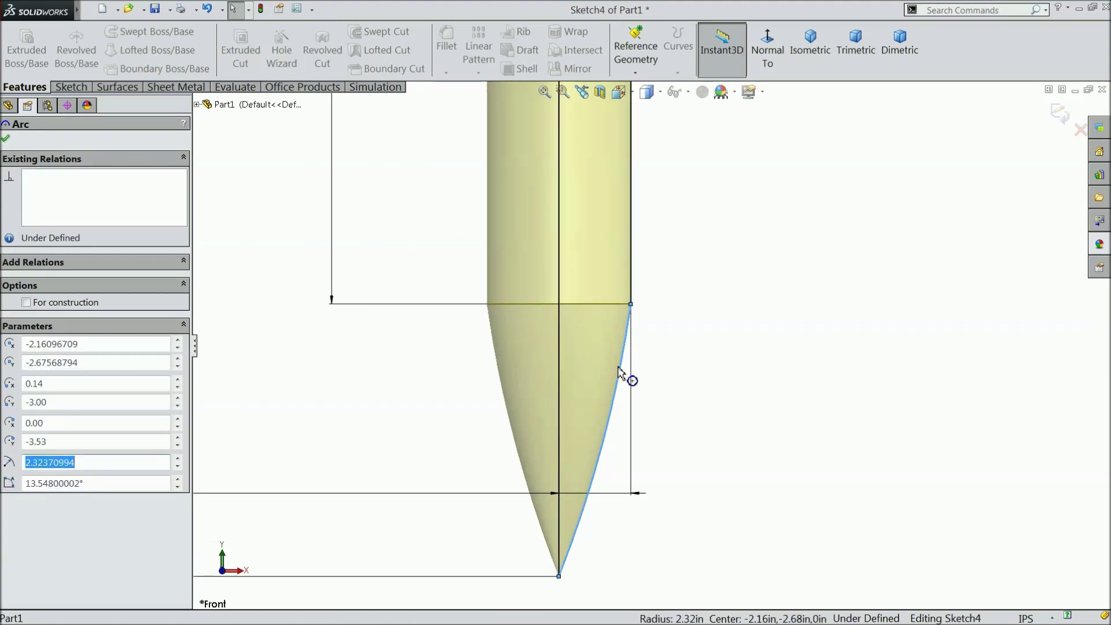
pyautogui.click(1059, 113)
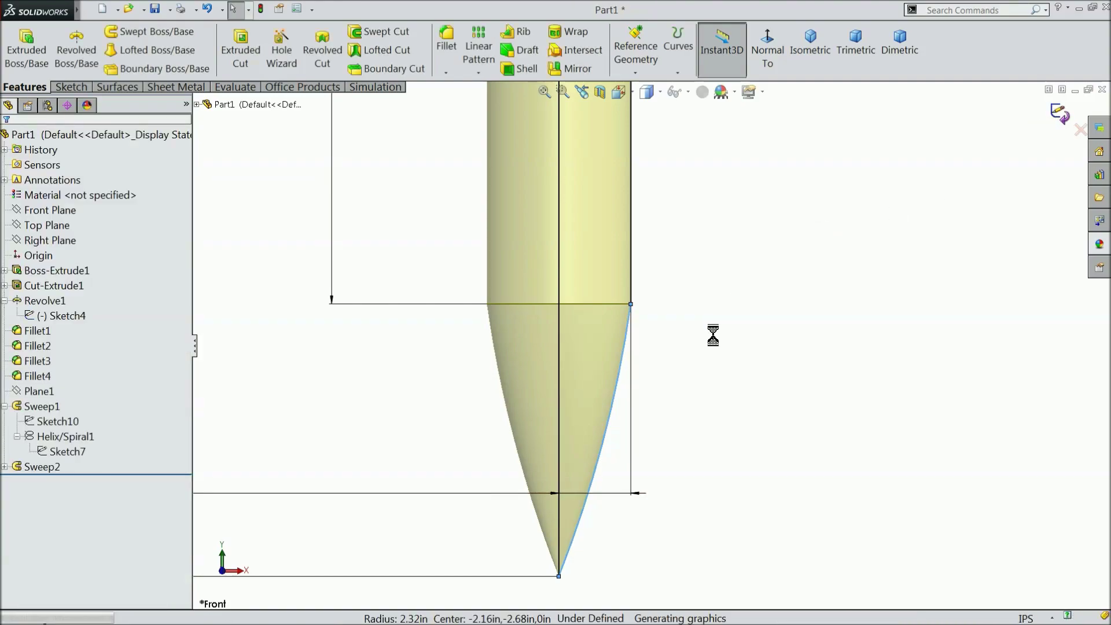
# Start a sketch on the triangular end face of the tip thread, viewed normal to the sketch plane.
pyautogui.moveTo(663, 394); pyautogui.dragTo(444, 346, button='middle')
pyautogui.scroll(8, 443, 346)
pyautogui.scroll(-3, 777, 238)
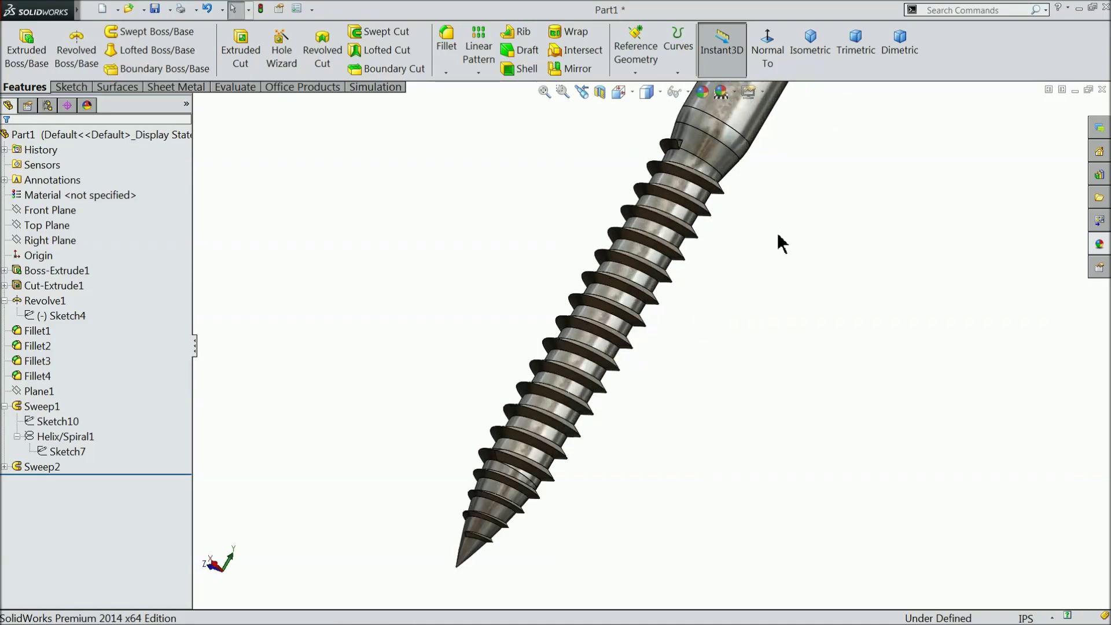
pyautogui.scroll(-6, 506, 538)
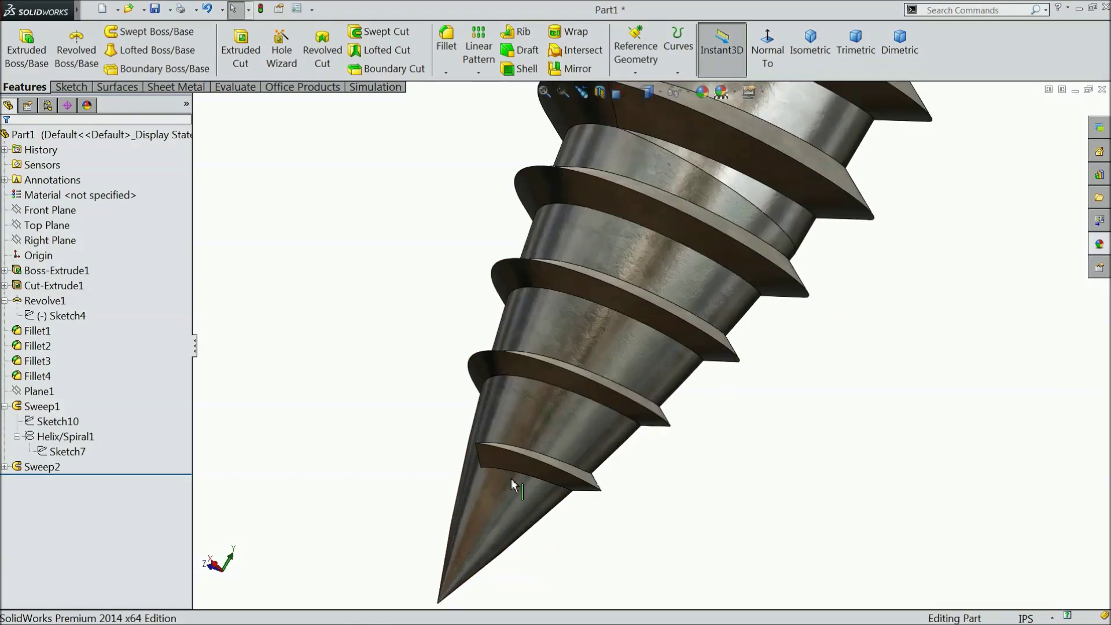
pyautogui.moveTo(568, 449); pyautogui.dragTo(625, 476, button='middle')
pyautogui.moveTo(551, 415); pyautogui.dragTo(544, 443, button='middle')
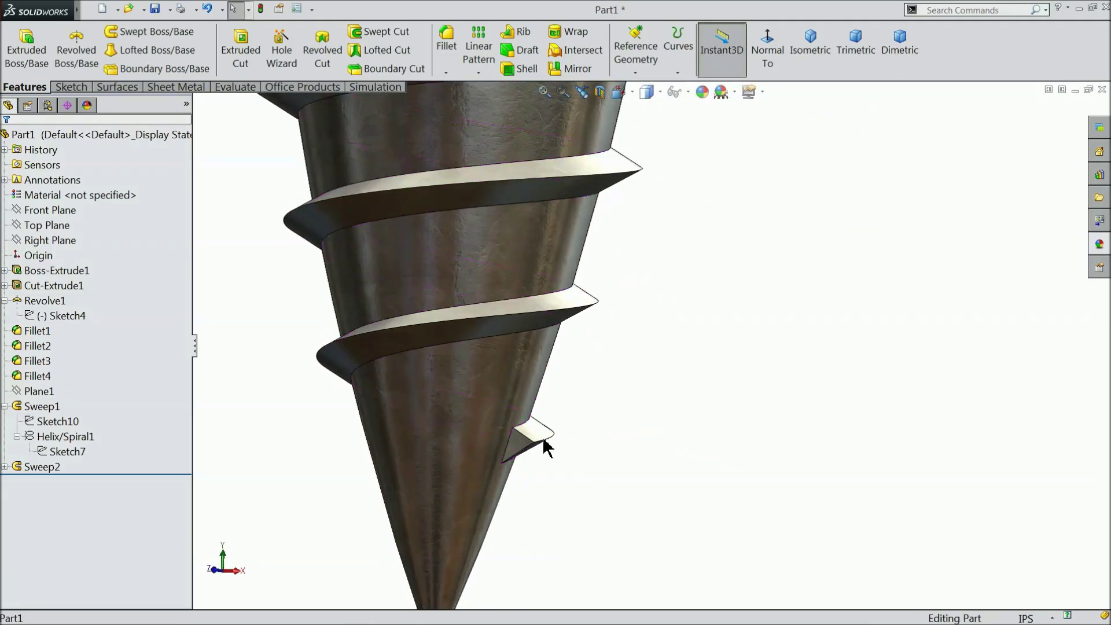
pyautogui.scroll(-6, 539, 446)
pyautogui.moveTo(503, 406); pyautogui.dragTo(465, 394, button='middle')
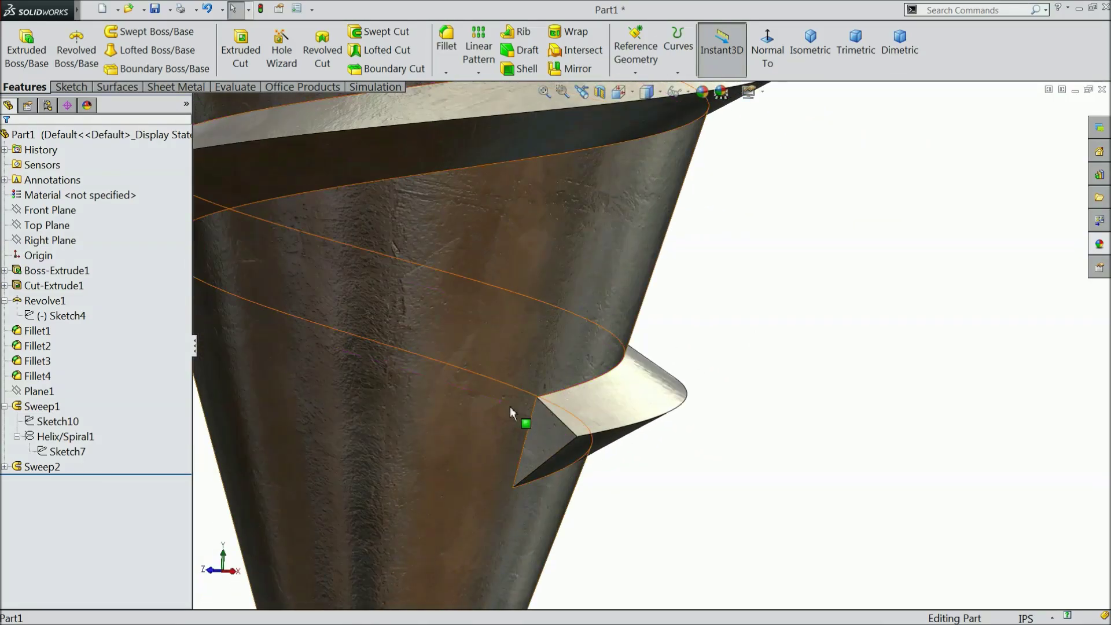
pyautogui.click(541, 432)
pyautogui.click(586, 396)
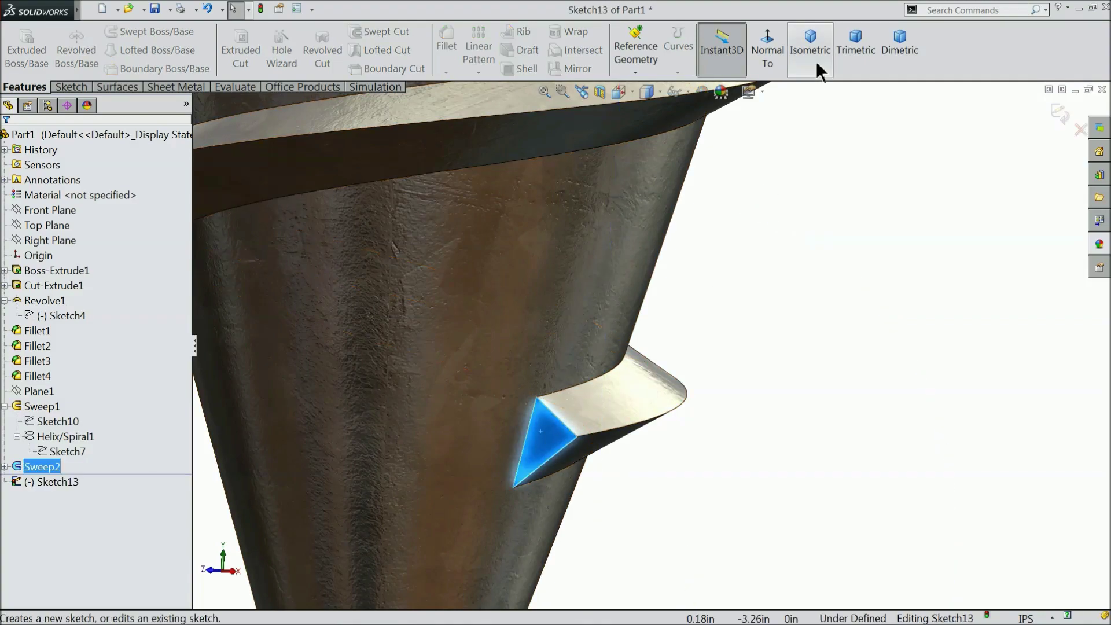
pyautogui.click(769, 55)
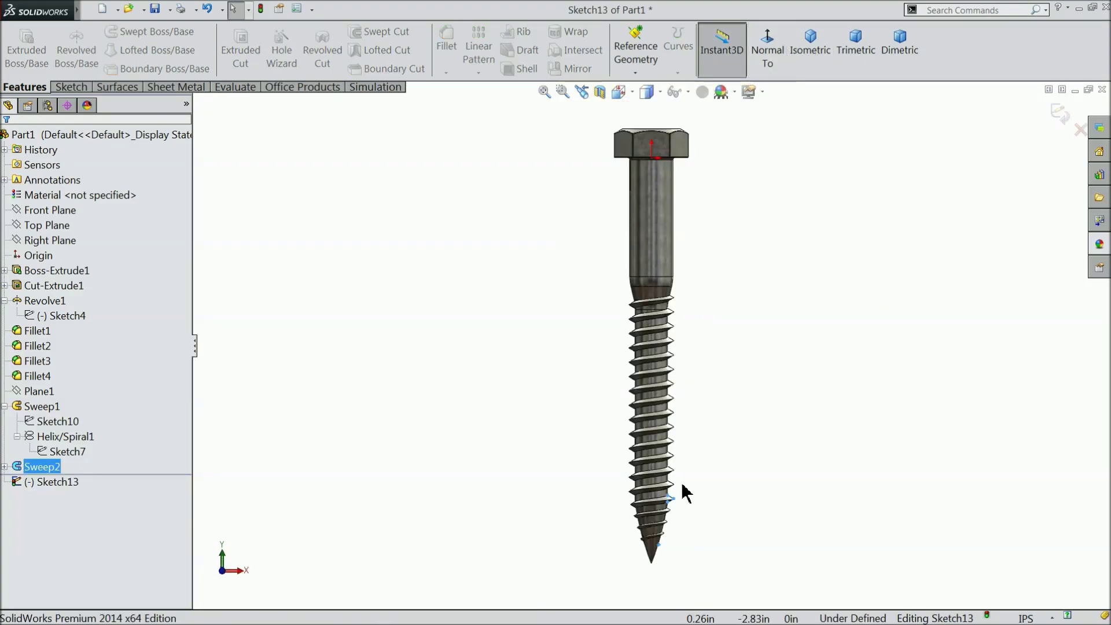
pyautogui.scroll(-6, 657, 550)
pyautogui.scroll(-6, 637, 338)
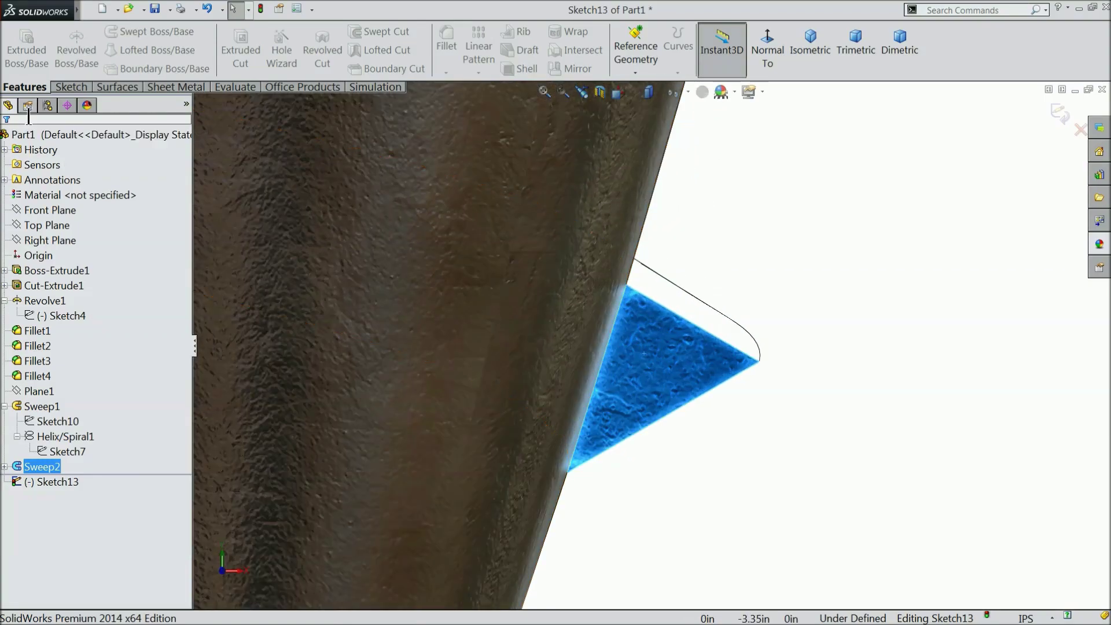
# Trace the triangular thread end face with lines, extend its sides into the shank, and close the profile with an inner line about 0.042 in long.
pyautogui.click(71, 88)
pyautogui.click(99, 33)
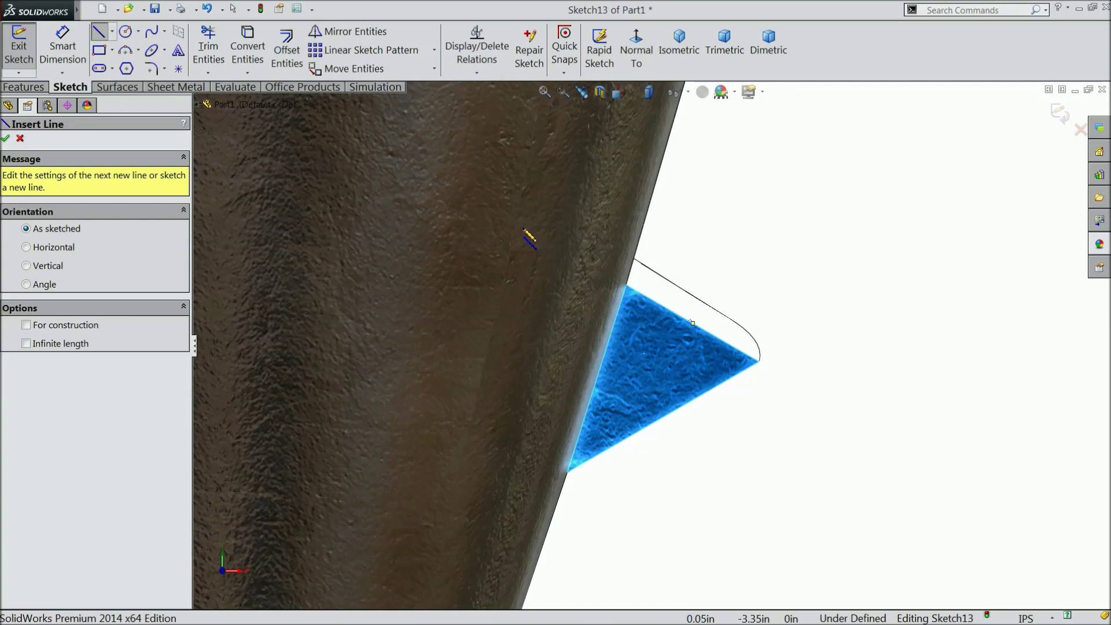
pyautogui.click(627, 285)
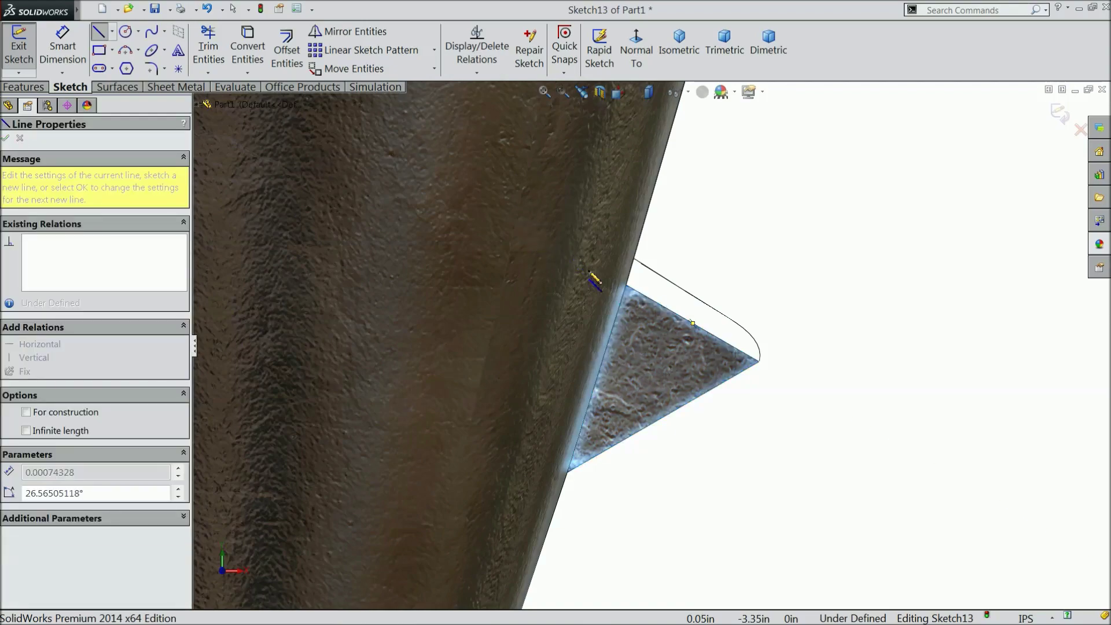
pyautogui.click(759, 362)
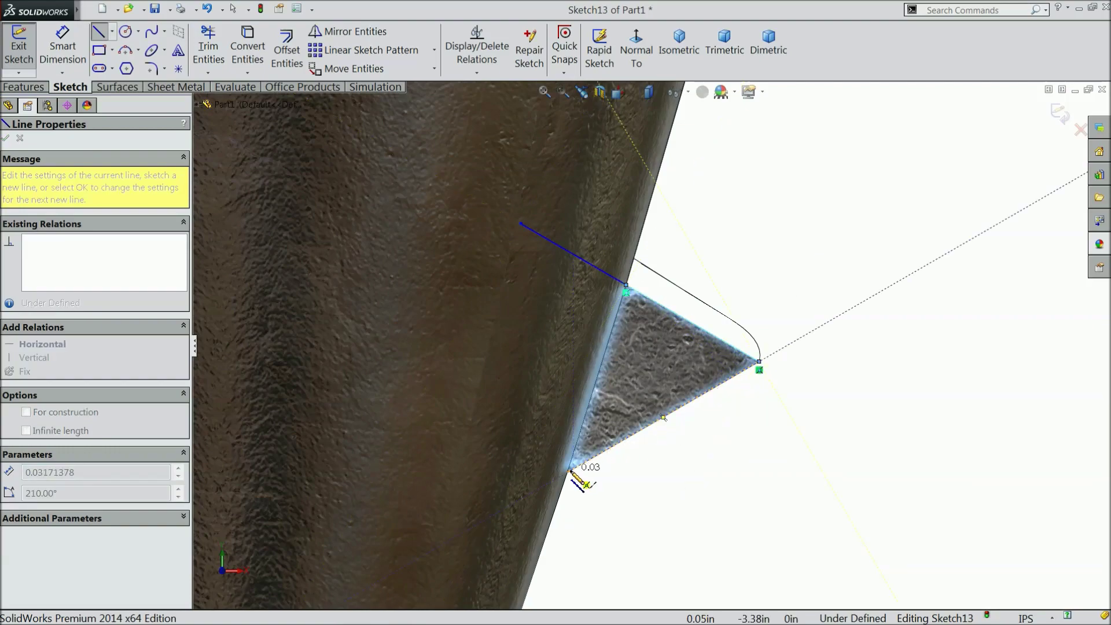
pyautogui.click(568, 473)
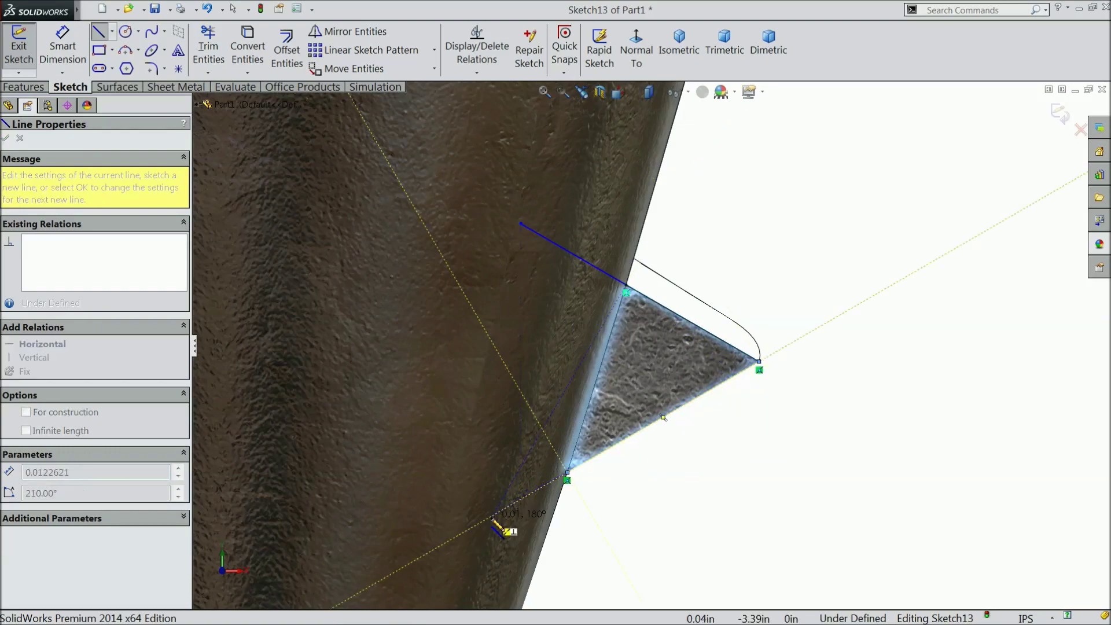
pyautogui.click(489, 518)
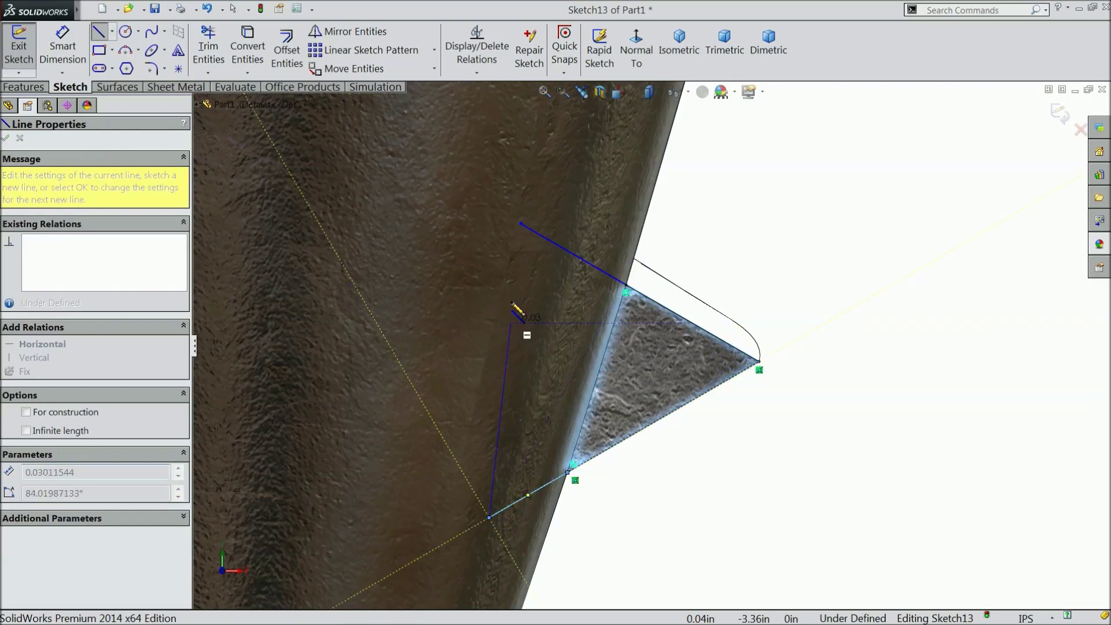
pyautogui.click(522, 226)
pyautogui.rightClick(573, 153)
pyautogui.click(605, 162)
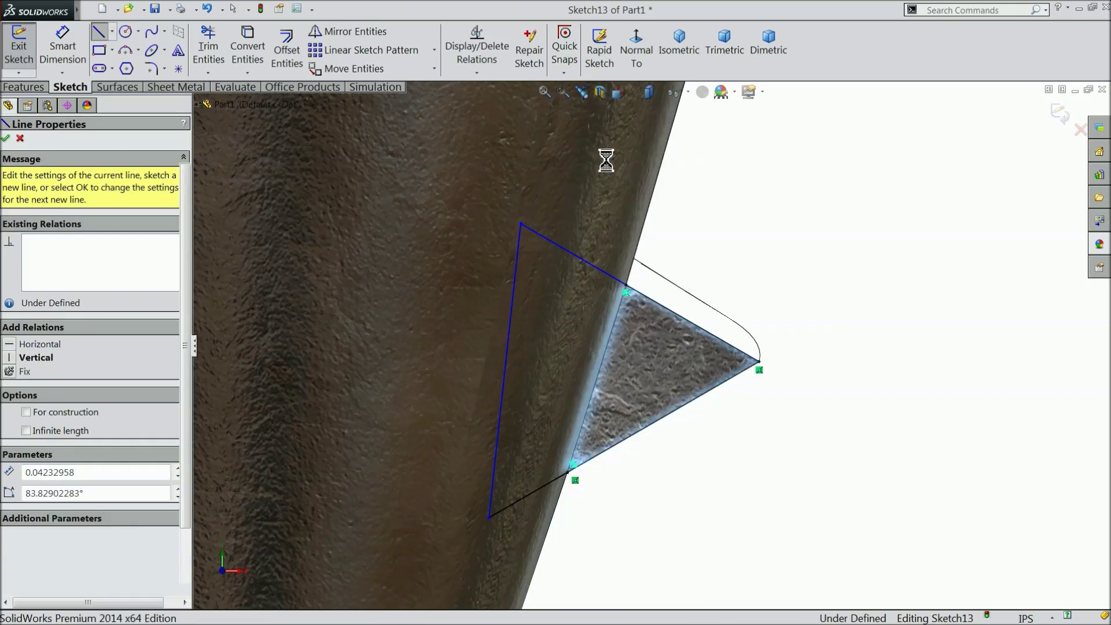
# Draw a vertical centerline about 0.07 in long inside the shank, beside the inner edge of the thread profile.
pyautogui.scroll(3, 553, 276)
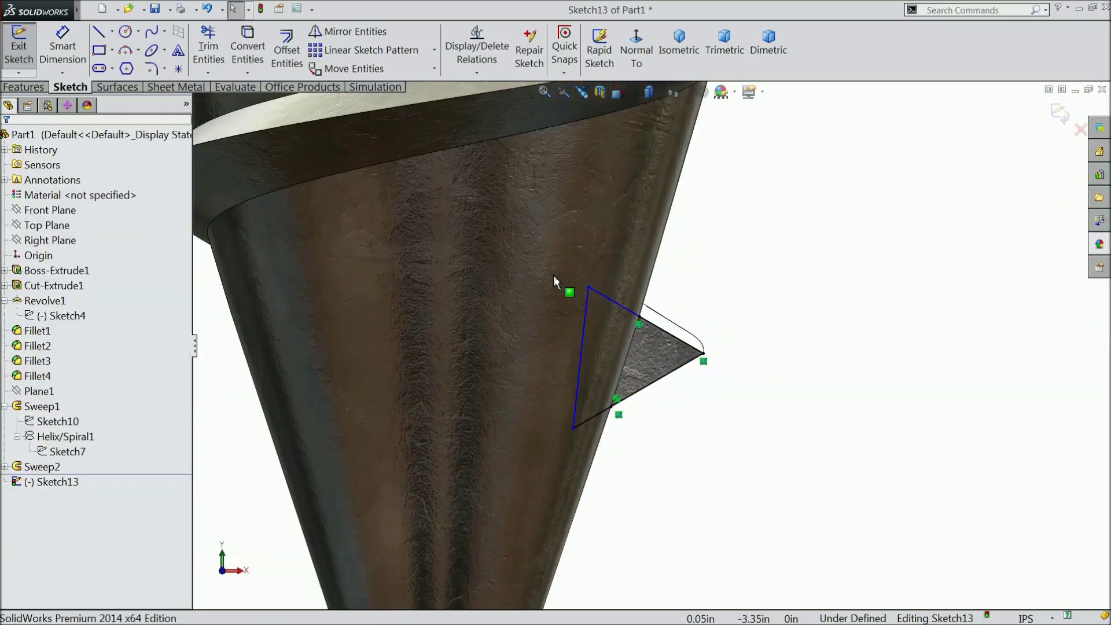
pyautogui.click(113, 33)
pyautogui.click(132, 69)
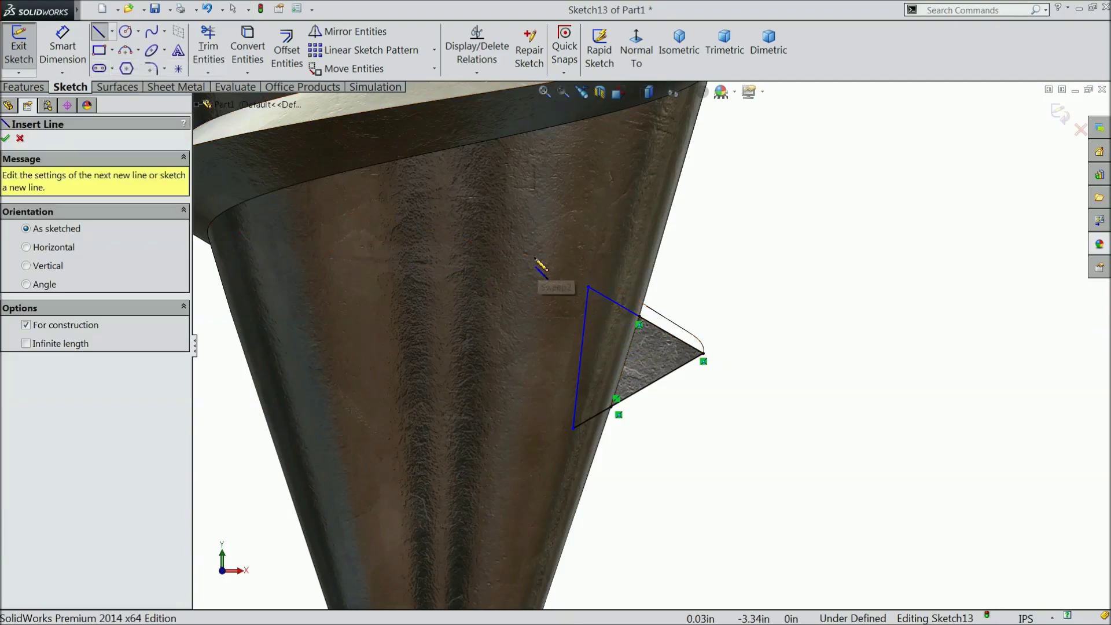
pyautogui.click(523, 482)
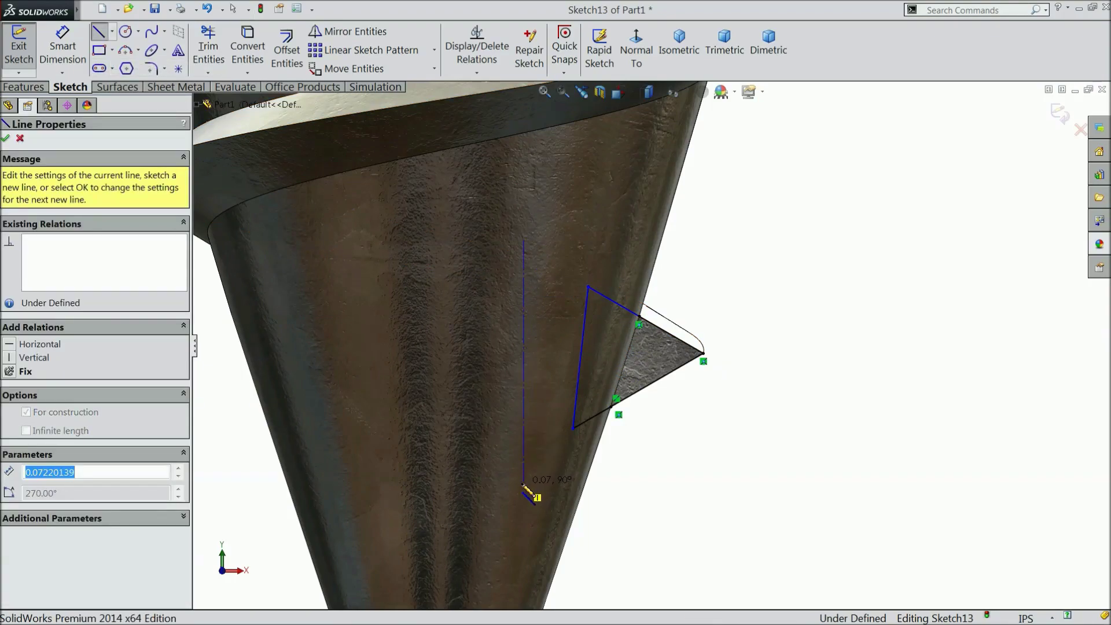
pyautogui.rightClick(565, 245)
pyautogui.click(595, 131)
pyautogui.press('Escape')
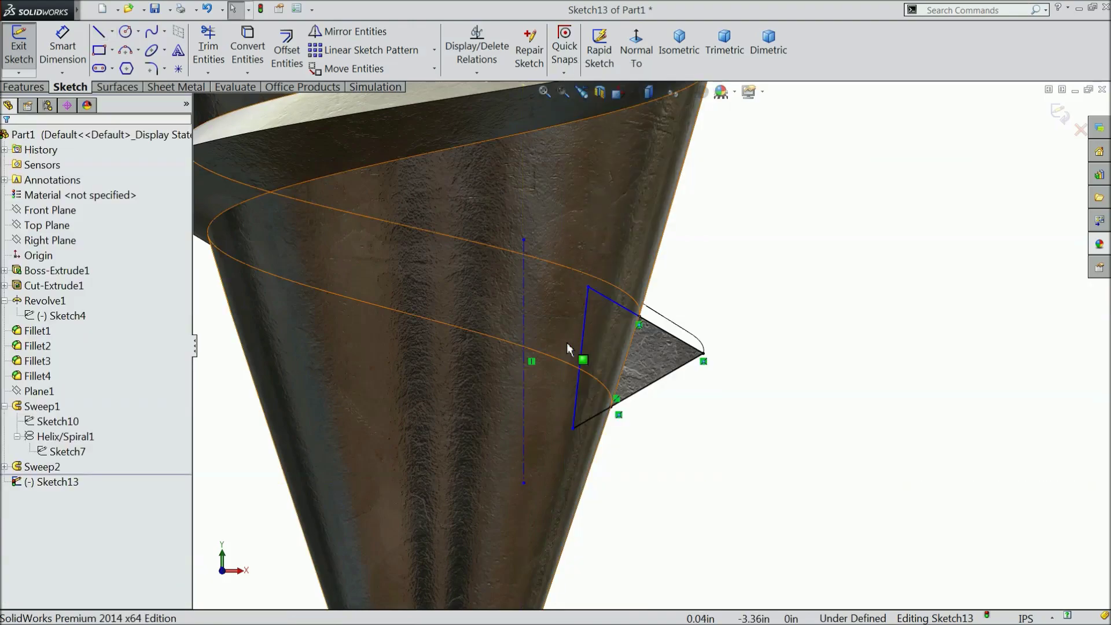
# Revolve the thread profile 160 degrees about the centerline, merged with the bolt, to taper the thread end into the tip.
pyautogui.scroll(3, 501, 325)
pyautogui.scroll(-3, 591, 326)
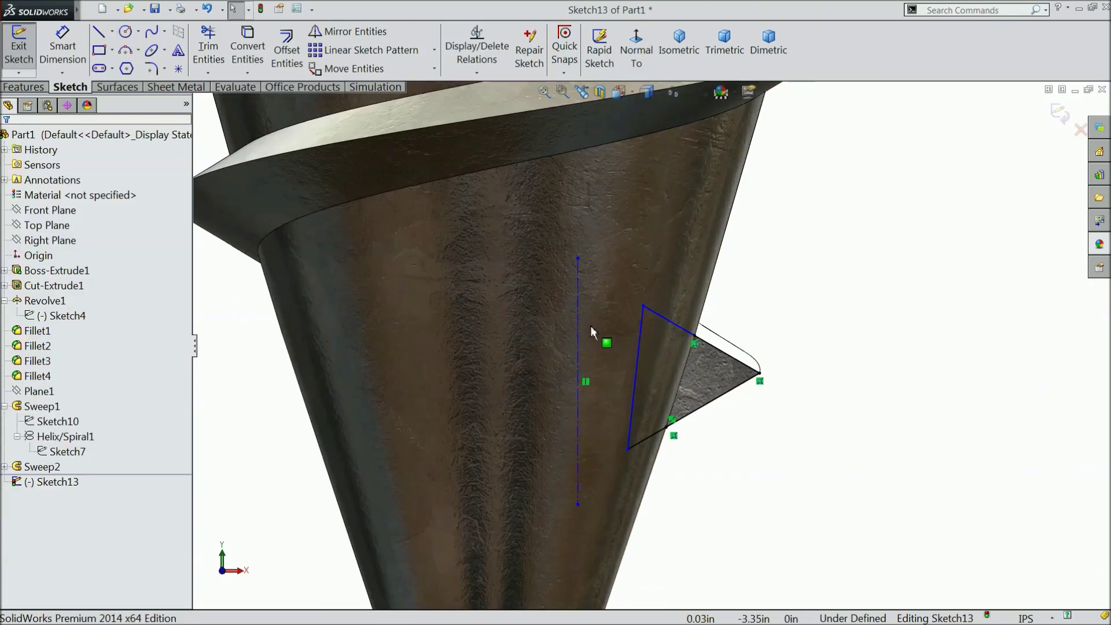
pyautogui.scroll(-2, 603, 294)
pyautogui.scroll(2, 602, 392)
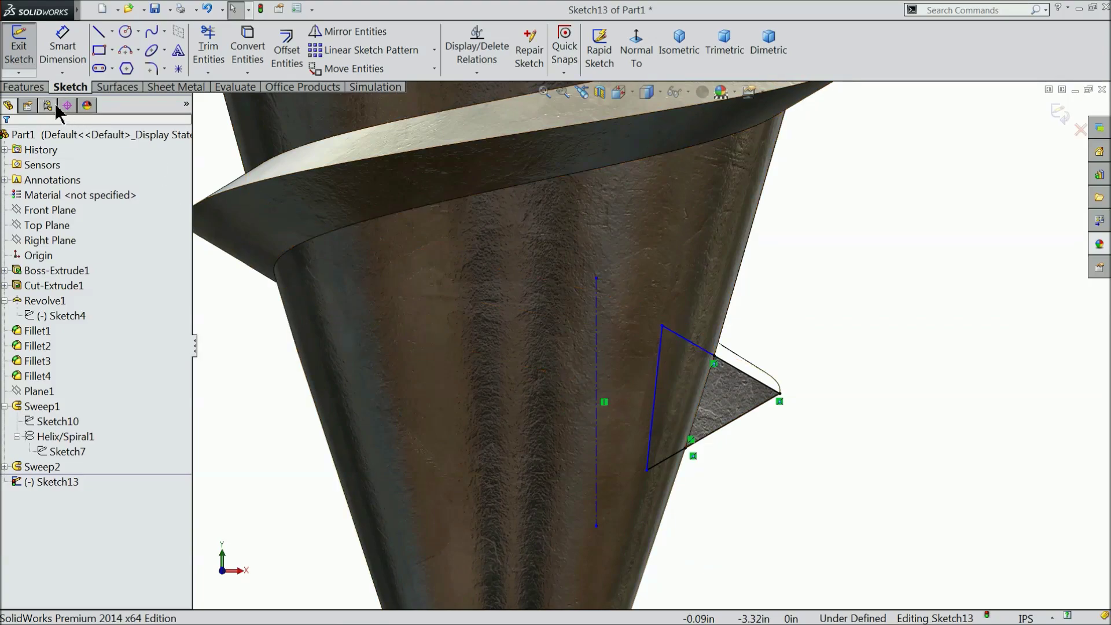
pyautogui.click(33, 86)
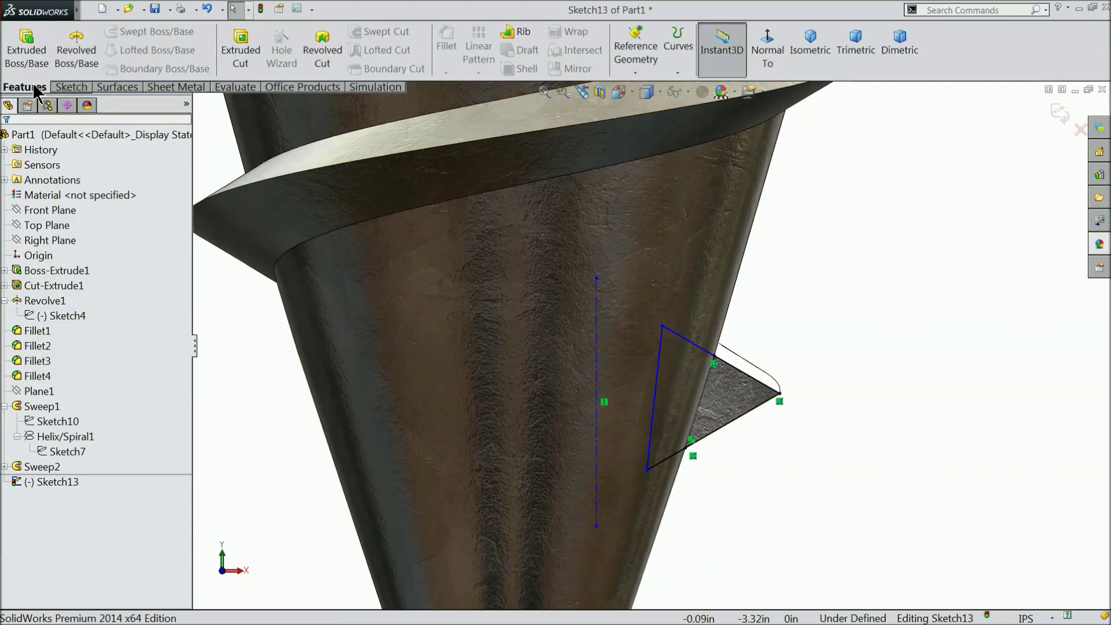
pyautogui.click(79, 60)
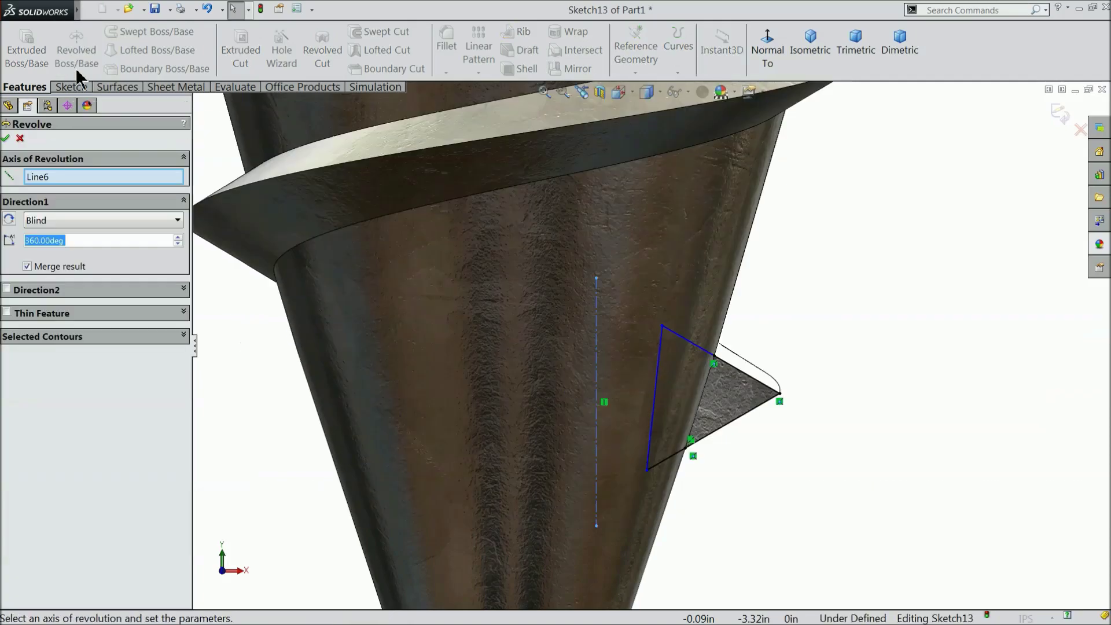
pyautogui.moveTo(389, 301); pyautogui.dragTo(350, 340, button='middle')
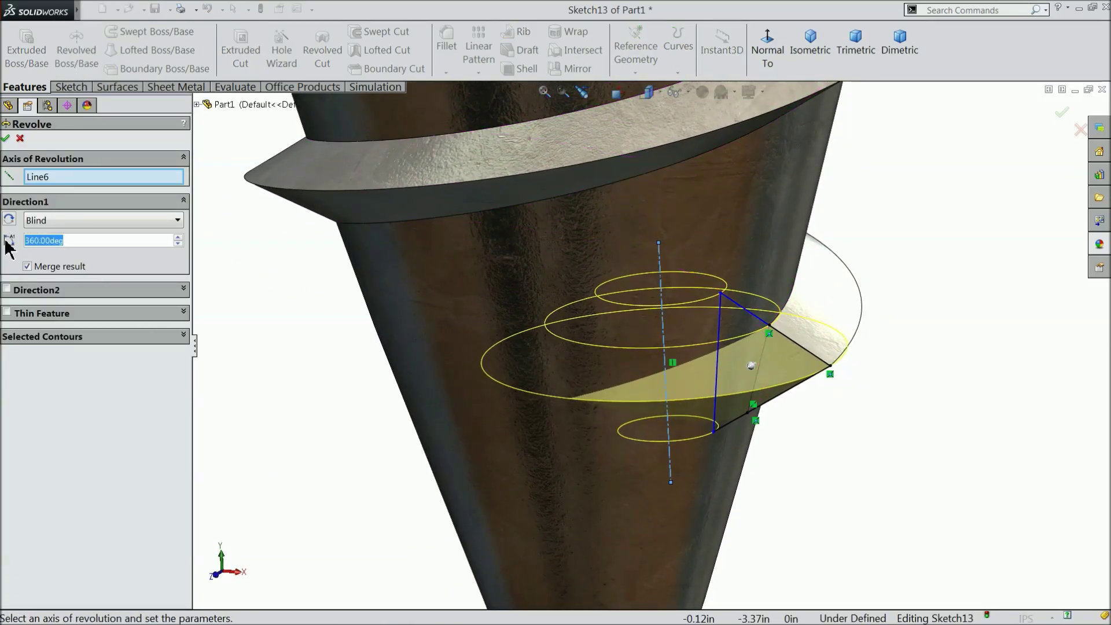
pyautogui.write('160')
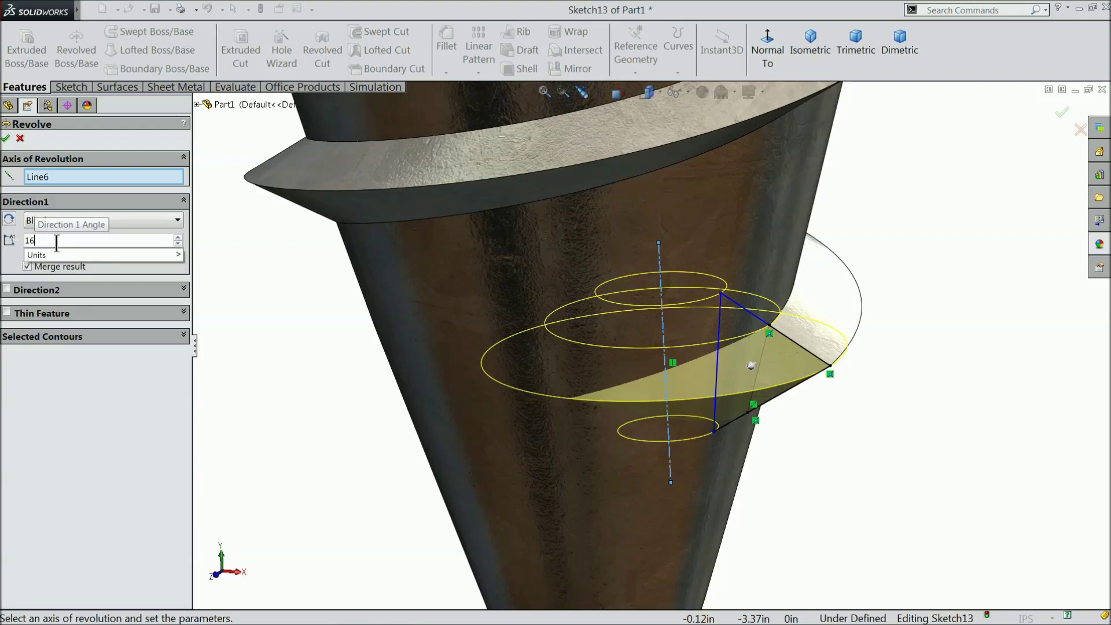
pyautogui.press('Return')
pyautogui.moveTo(363, 349); pyautogui.dragTo(344, 330, button='middle')
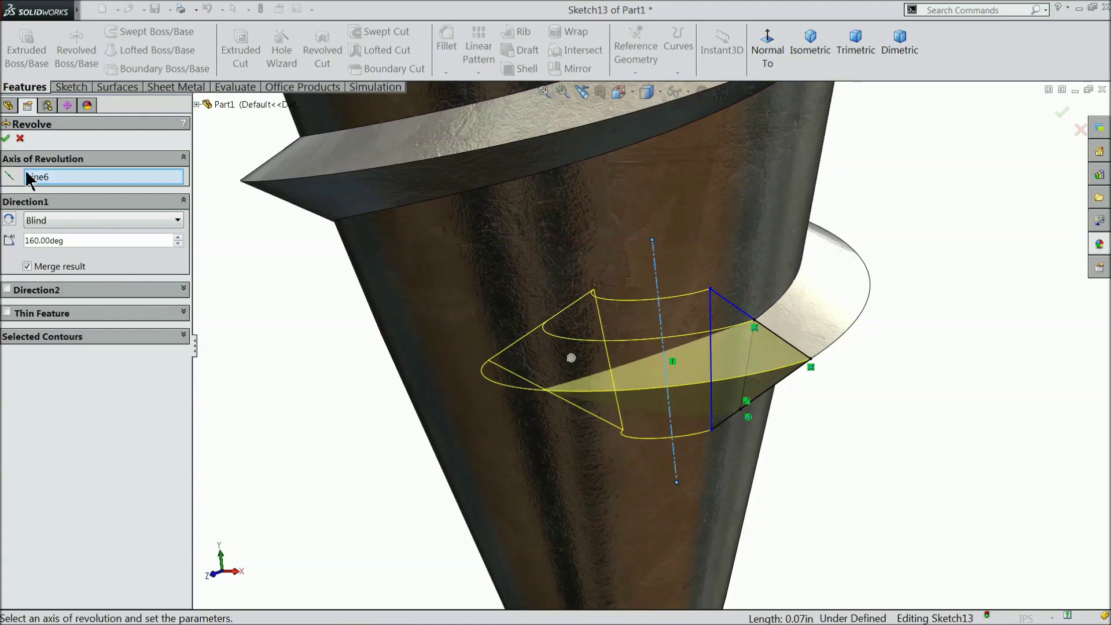
pyautogui.click(6, 138)
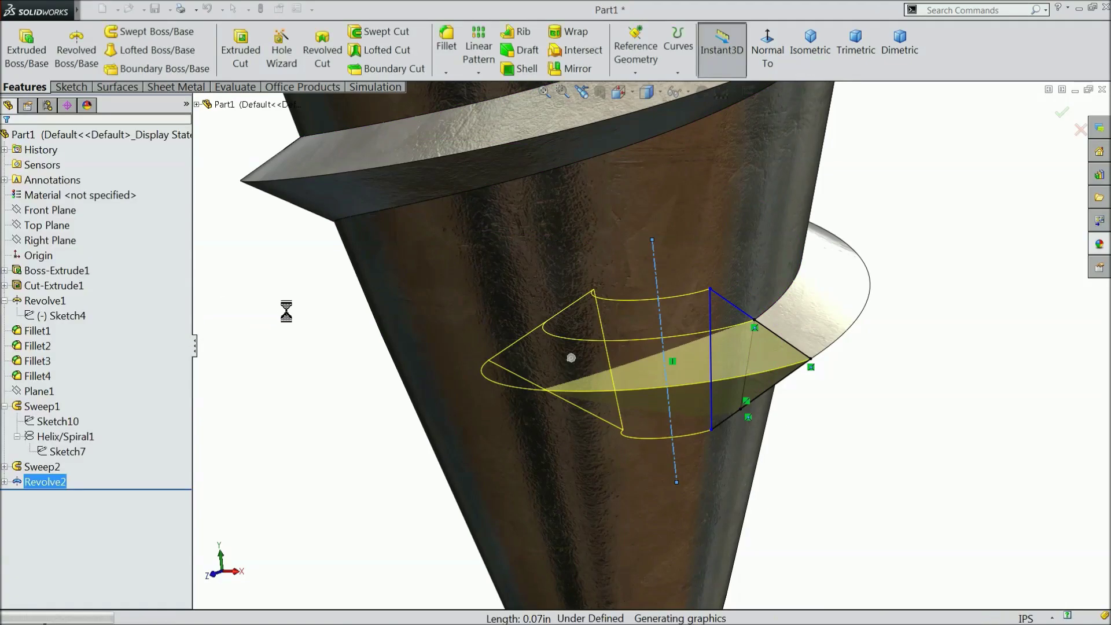
pyautogui.click(387, 411)
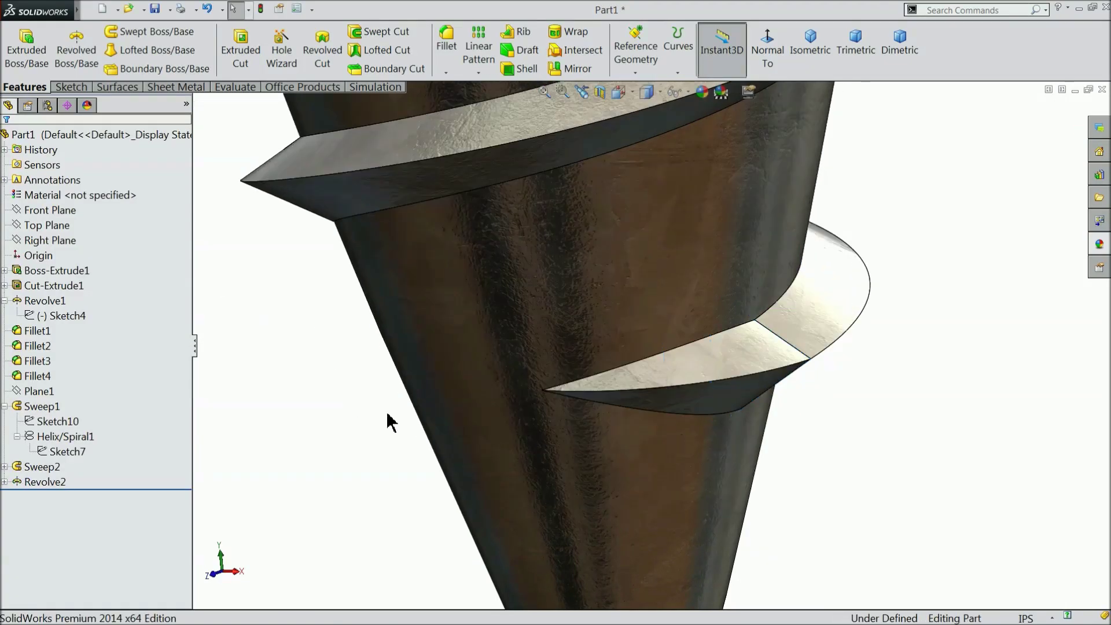
# Examine the tapered thread end at the tip from several sides, and the open triangular face at the thread's upper end.
pyautogui.scroll(3, 383, 412)
pyautogui.moveTo(363, 409); pyautogui.dragTo(319, 377, button='middle')
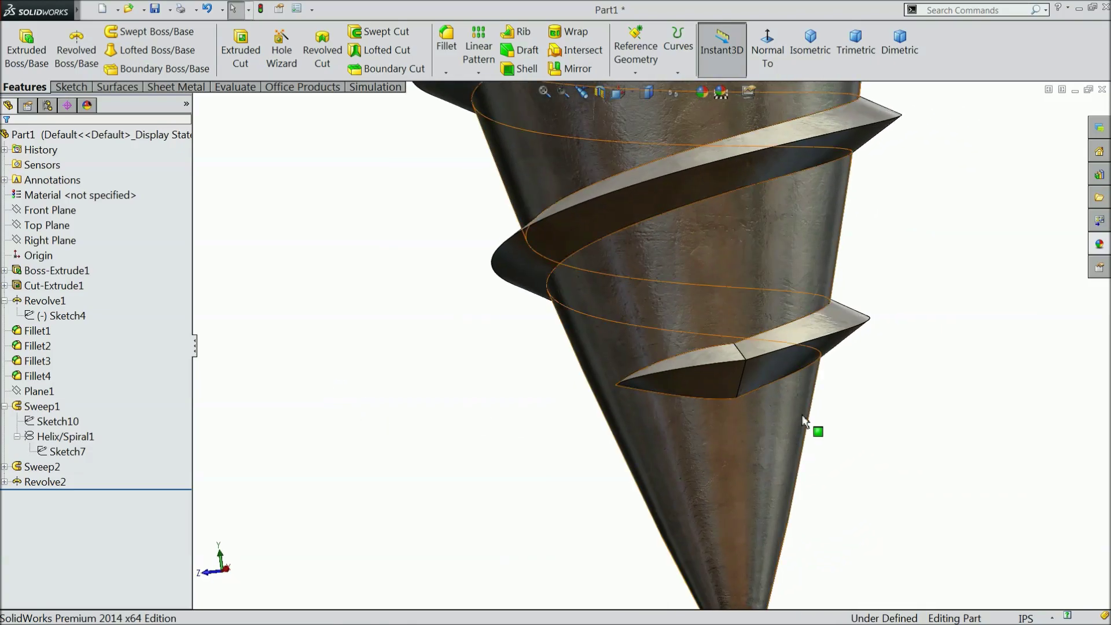
pyautogui.scroll(-3, 707, 409)
pyautogui.moveTo(707, 409); pyautogui.dragTo(717, 448, button='middle')
pyautogui.scroll(5, 570, 369)
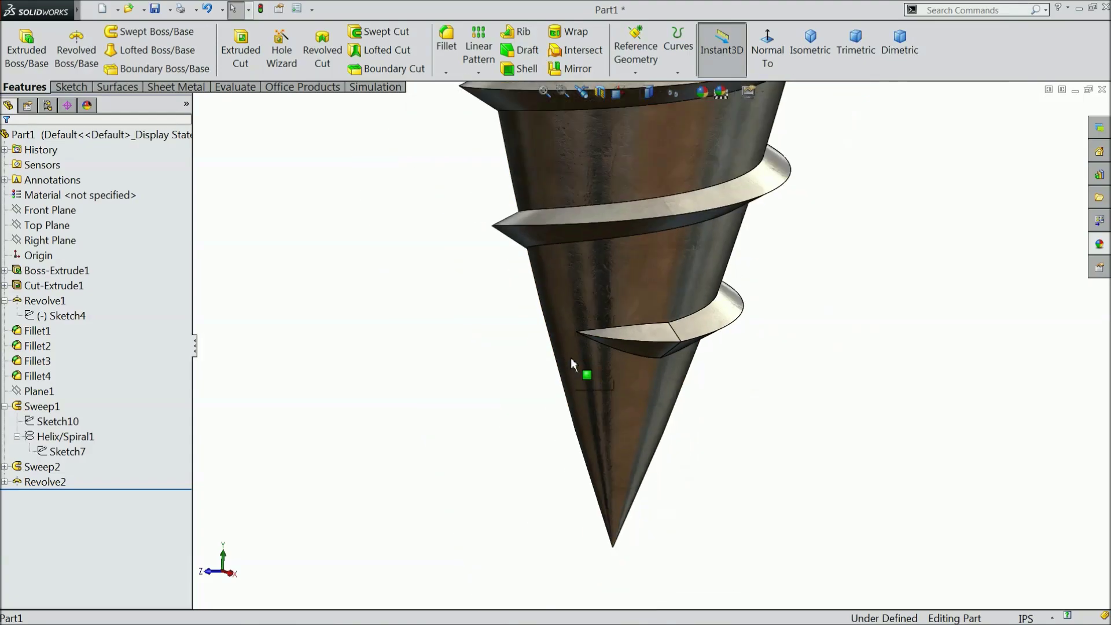
pyautogui.scroll(-1, 682, 146)
pyautogui.scroll(-5, 680, 142)
pyautogui.moveTo(665, 209); pyautogui.dragTo(510, 252, button='middle')
pyautogui.scroll(-3, 648, 174)
pyautogui.scroll(-3, 626, 213)
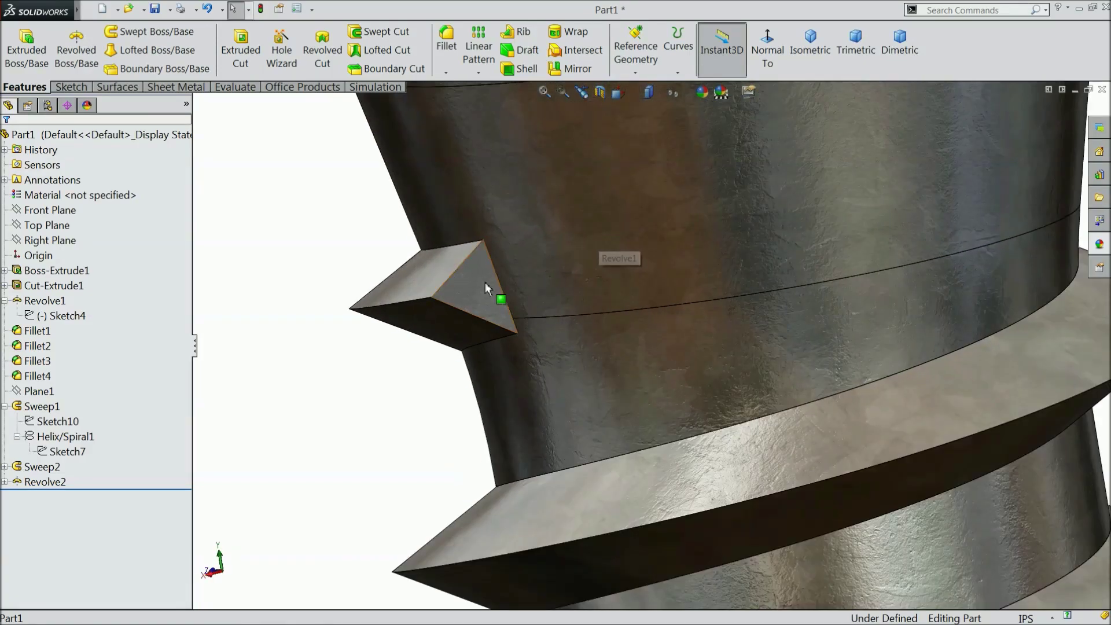
# Start a sketch on the triangular end face at the thread's upper end, viewed normal to the sketch plane.
pyautogui.click(485, 282)
pyautogui.click(544, 247)
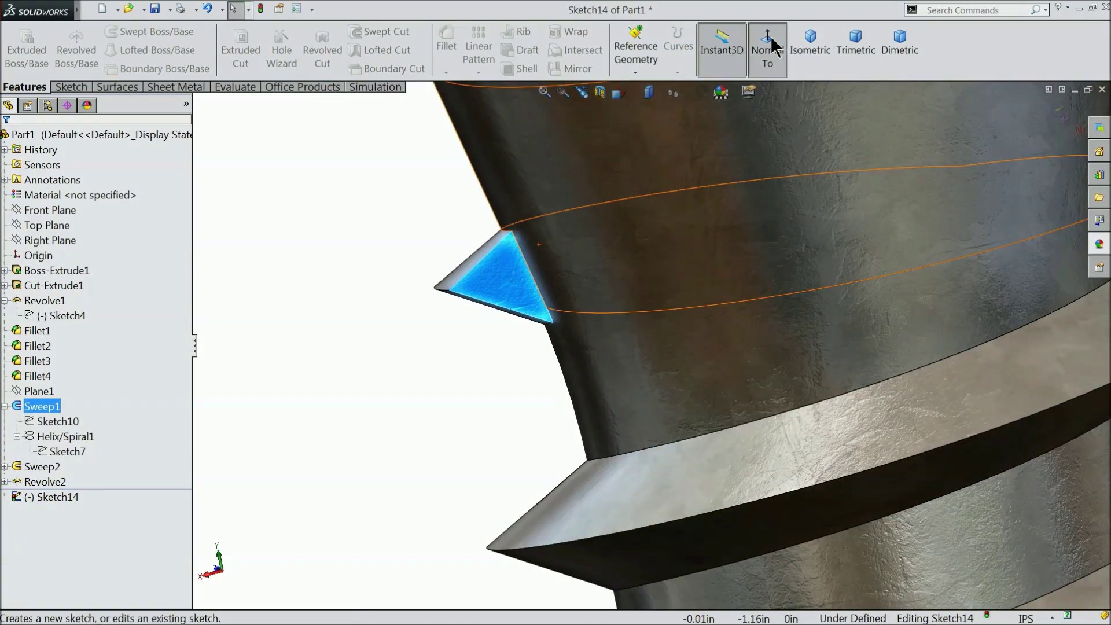
pyautogui.click(763, 64)
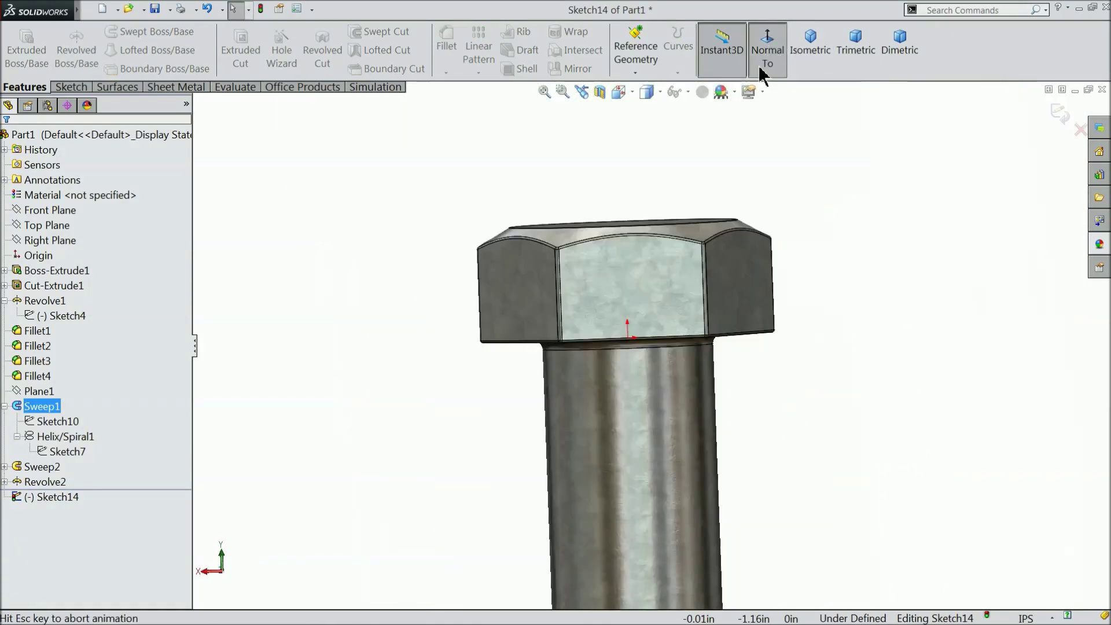
pyautogui.scroll(-10, 640, 290)
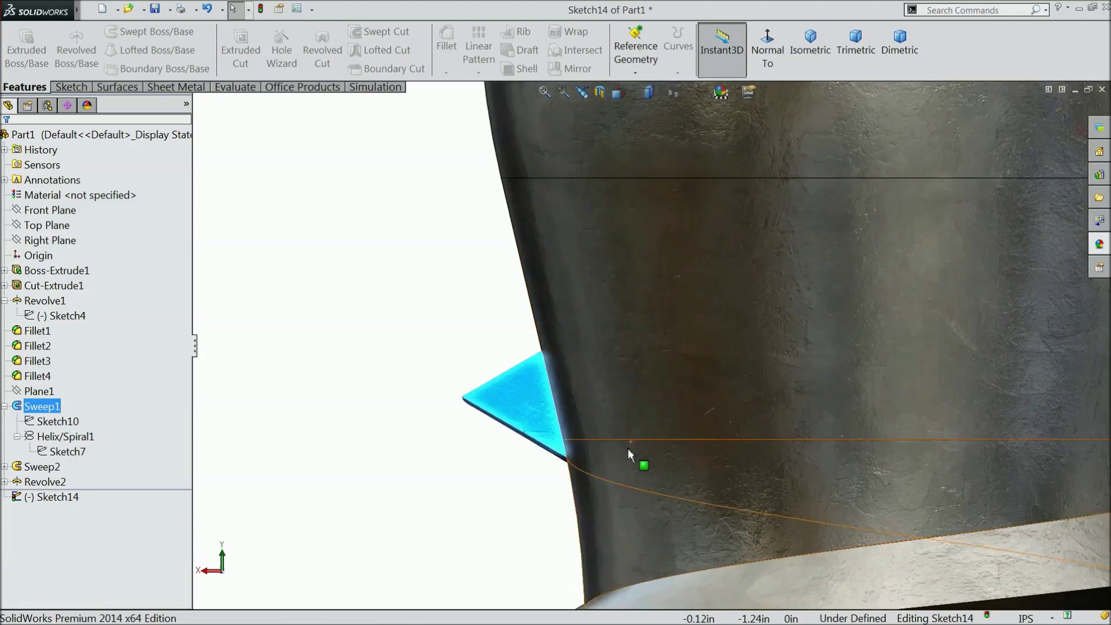
pyautogui.scroll(-3, 631, 454)
# Trace the outer edges of the upper thread end face with lines and continue them into the shank as a closed profile.
pyautogui.click(71, 87)
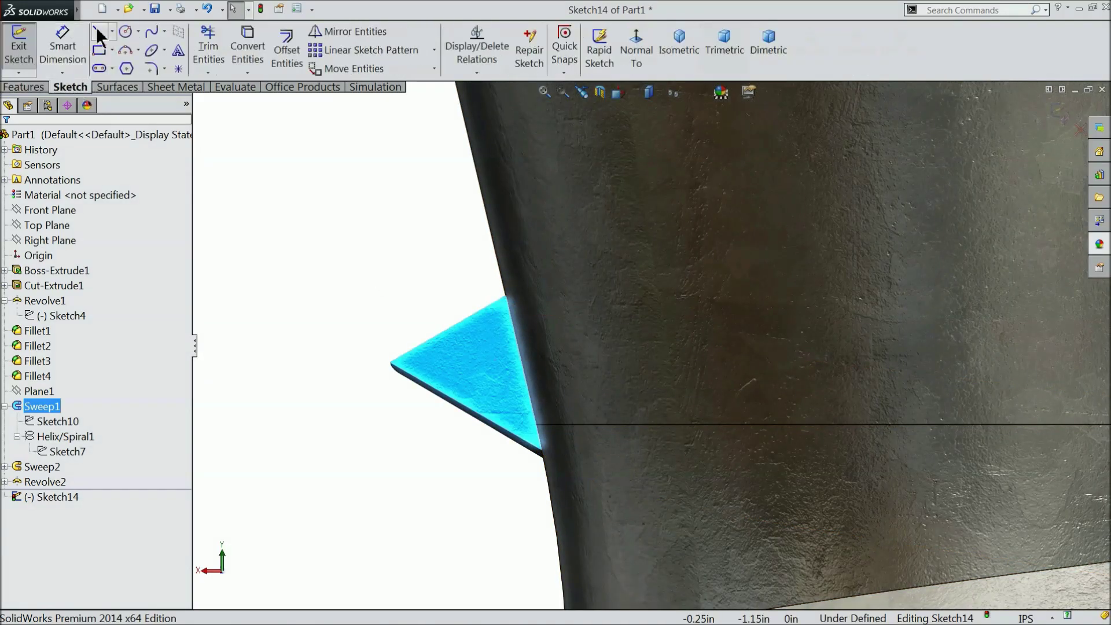
pyautogui.click(99, 31)
pyautogui.scroll(-3, 509, 369)
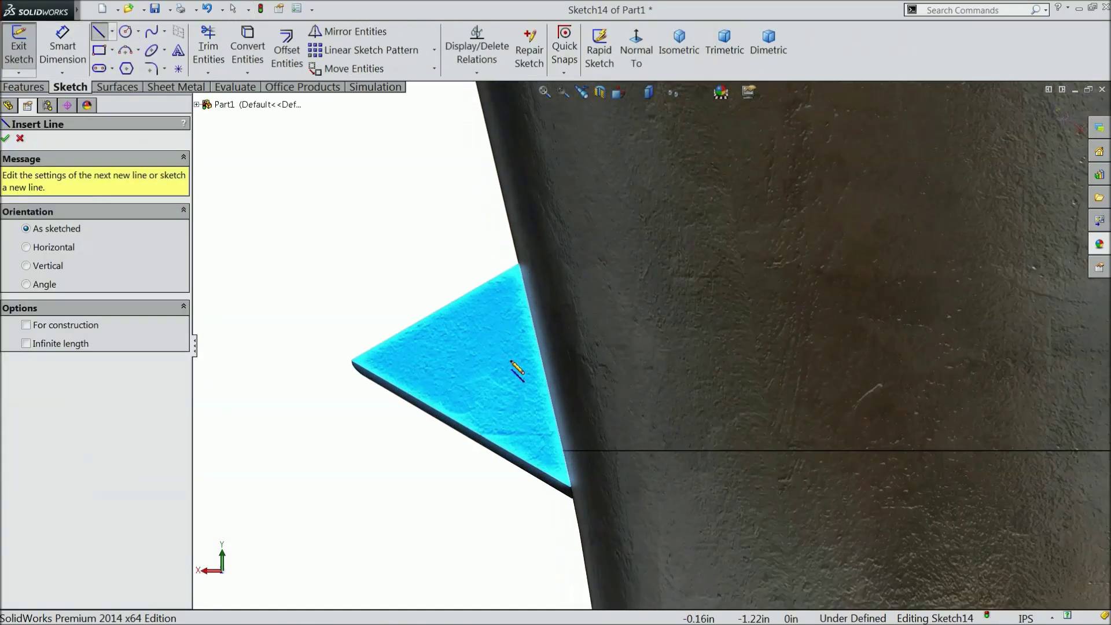
pyautogui.click(519, 266)
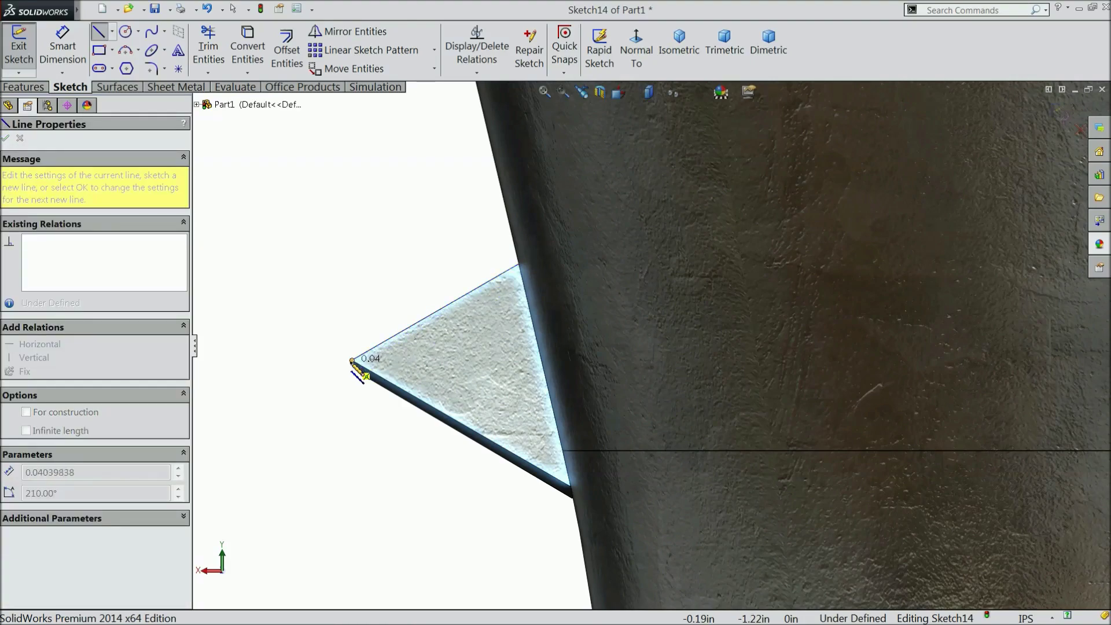
pyautogui.click(353, 360)
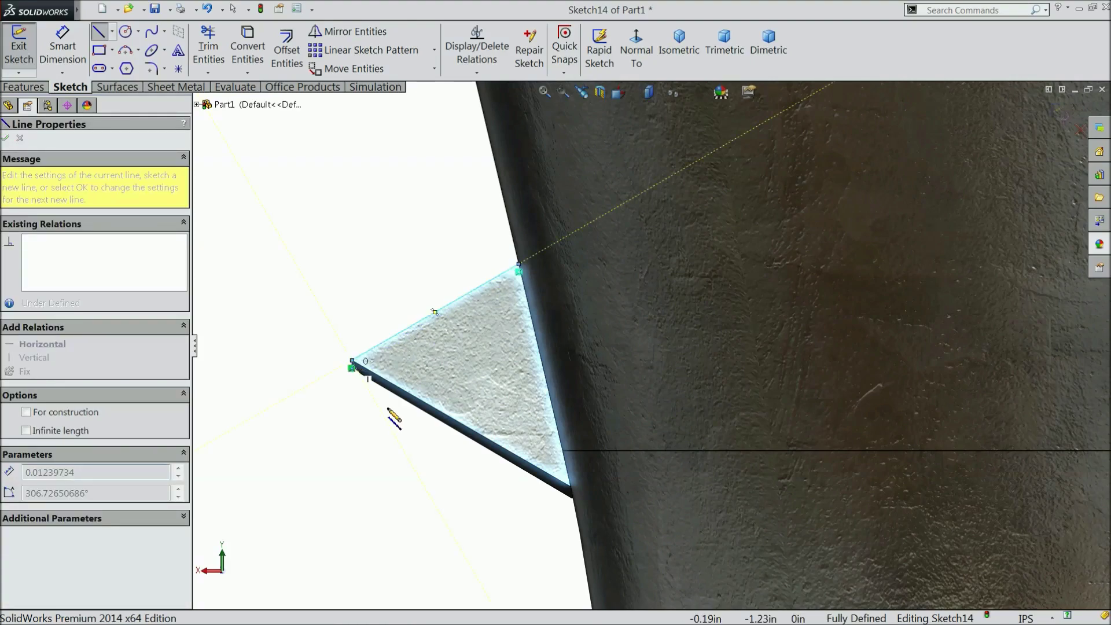
pyautogui.click(571, 488)
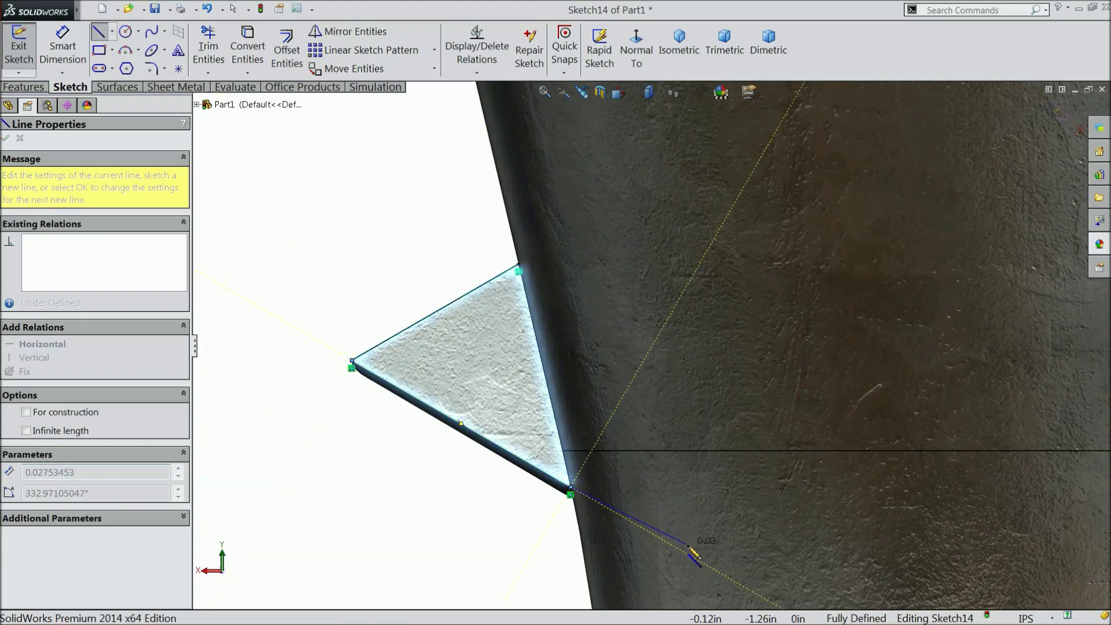
pyautogui.click(686, 552)
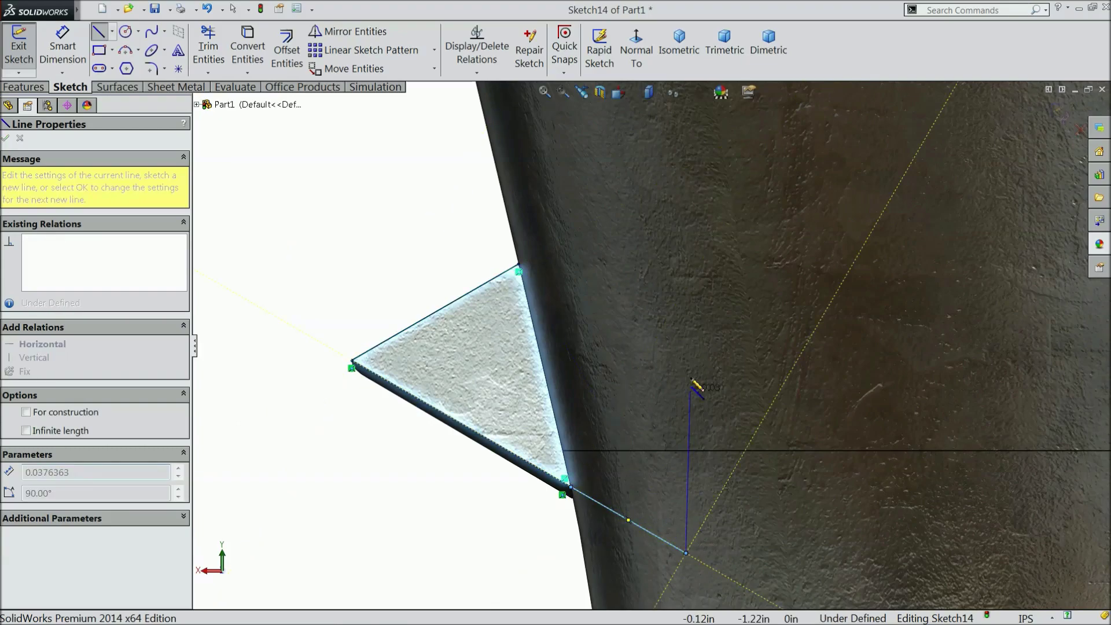
pyautogui.click(639, 159)
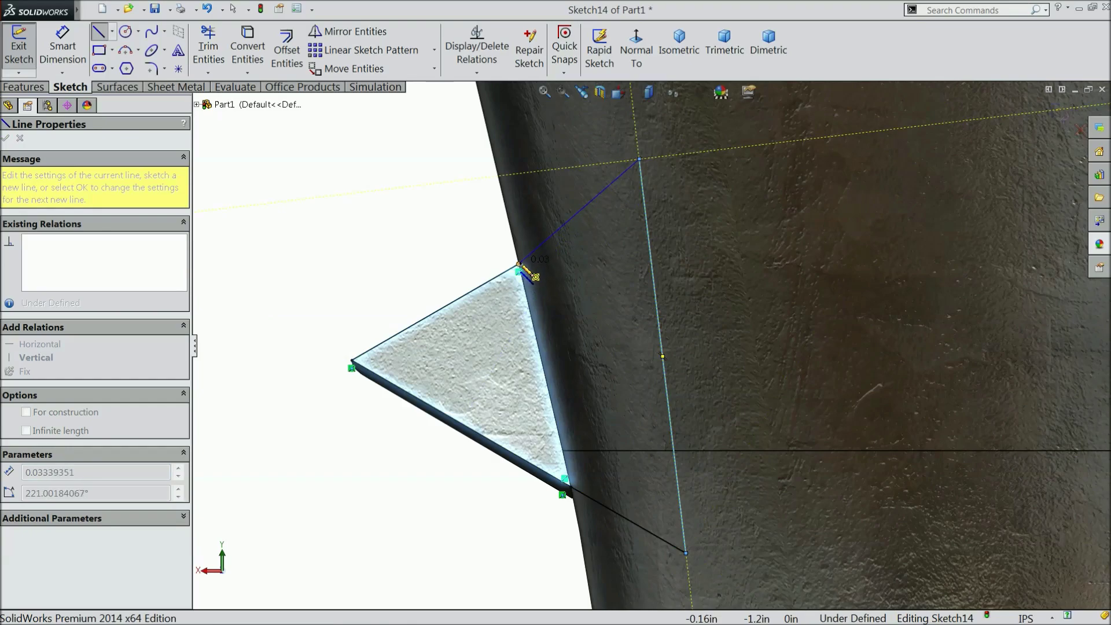
pyautogui.click(519, 269)
pyautogui.rightClick(412, 236)
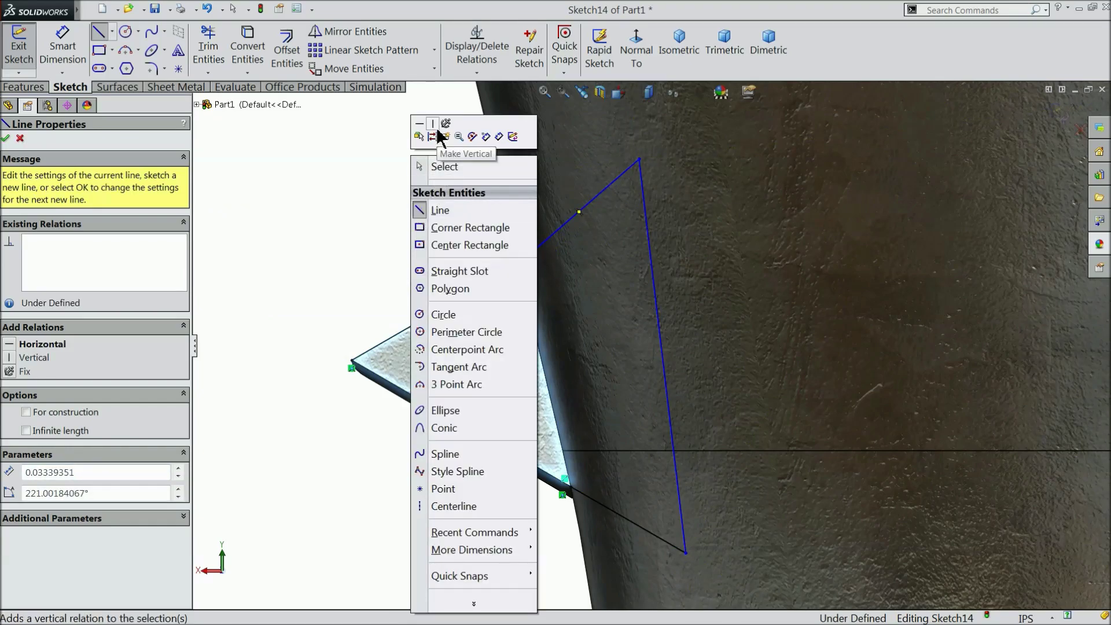
pyautogui.click(435, 165)
# Draw a centerline about 0.12 in long inside the shank, beside the closed thread-end profile, and make it vertical.
pyautogui.scroll(2, 620, 296)
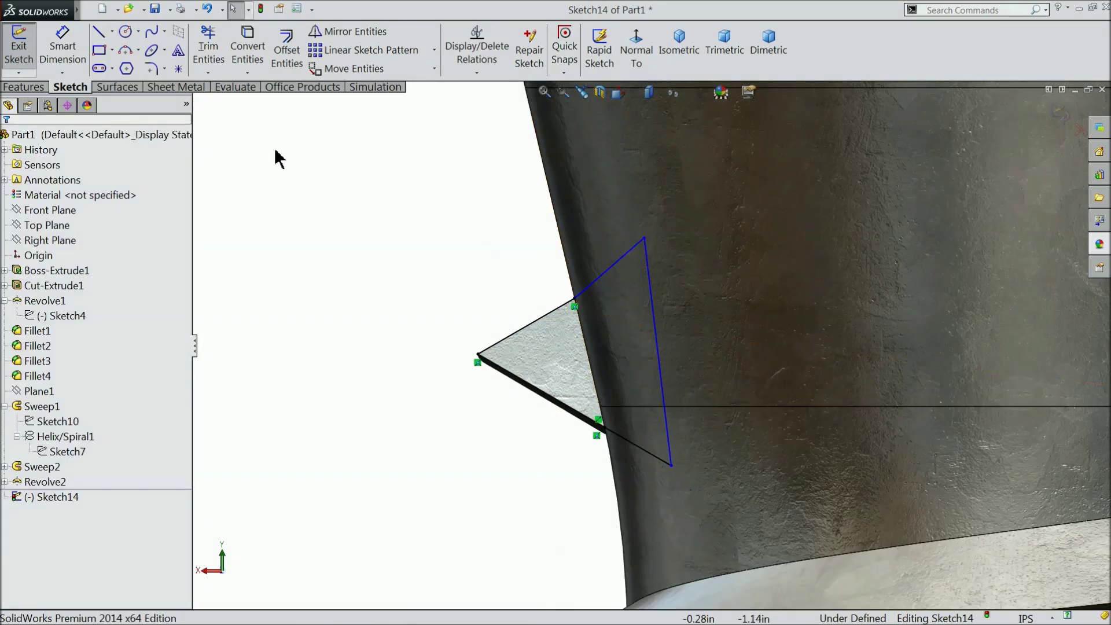
pyautogui.click(112, 31)
pyautogui.click(118, 67)
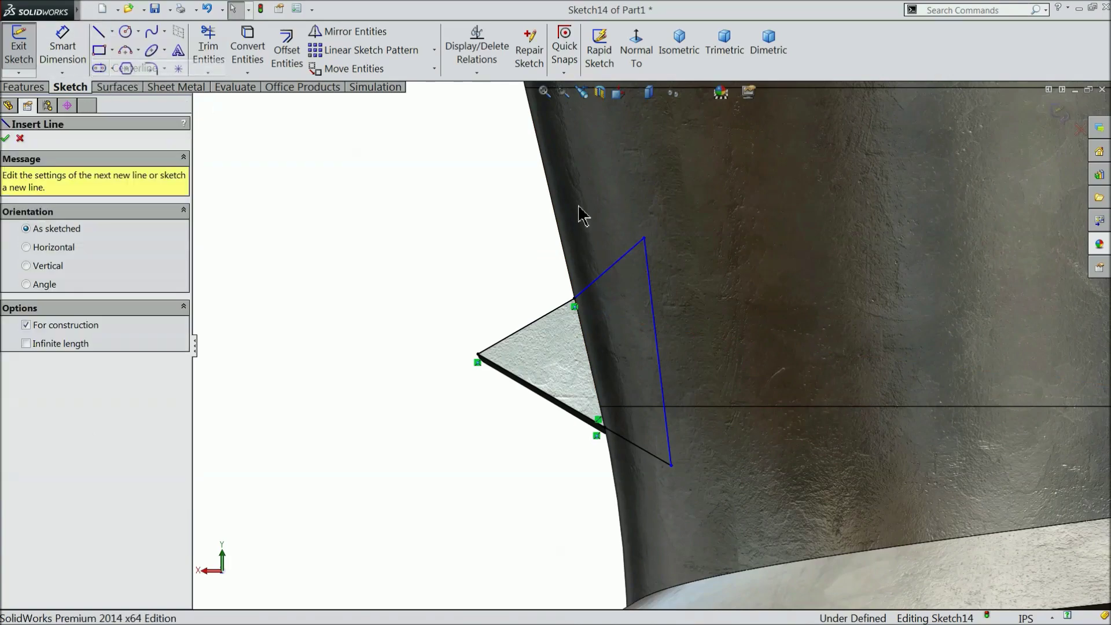
pyautogui.click(752, 160)
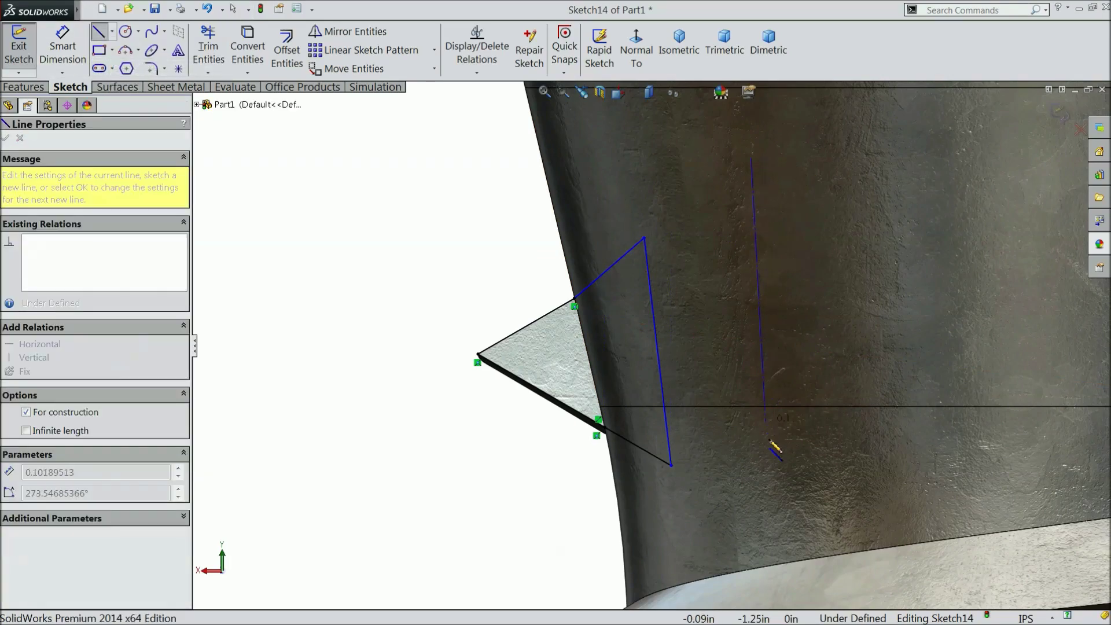
pyautogui.click(772, 488)
pyautogui.rightClick(850, 311)
pyautogui.click(872, 113)
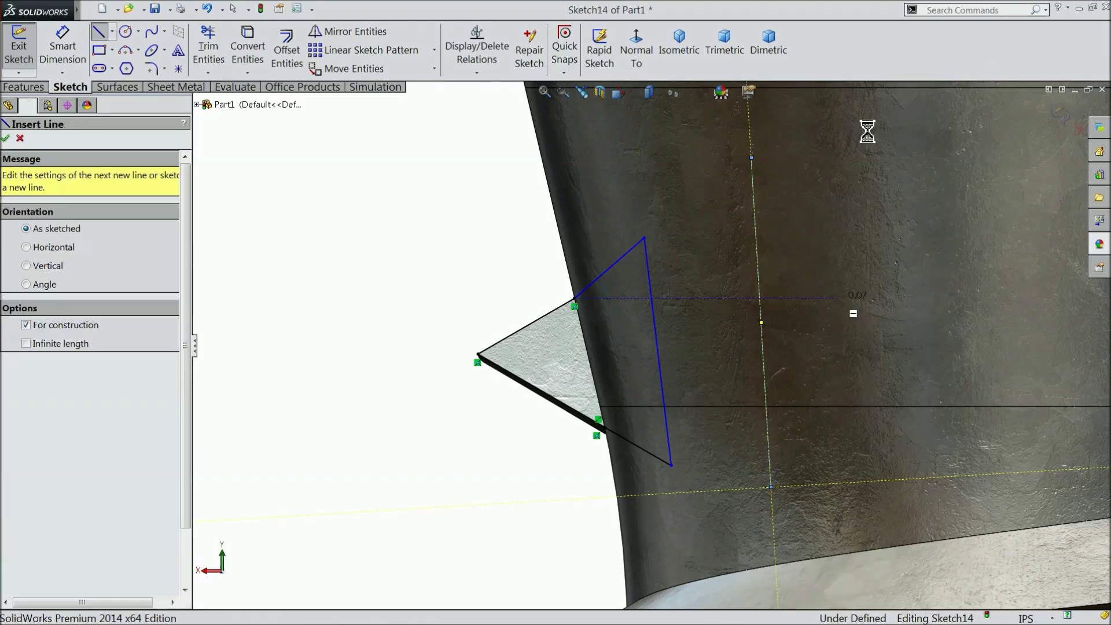
pyautogui.click(761, 249)
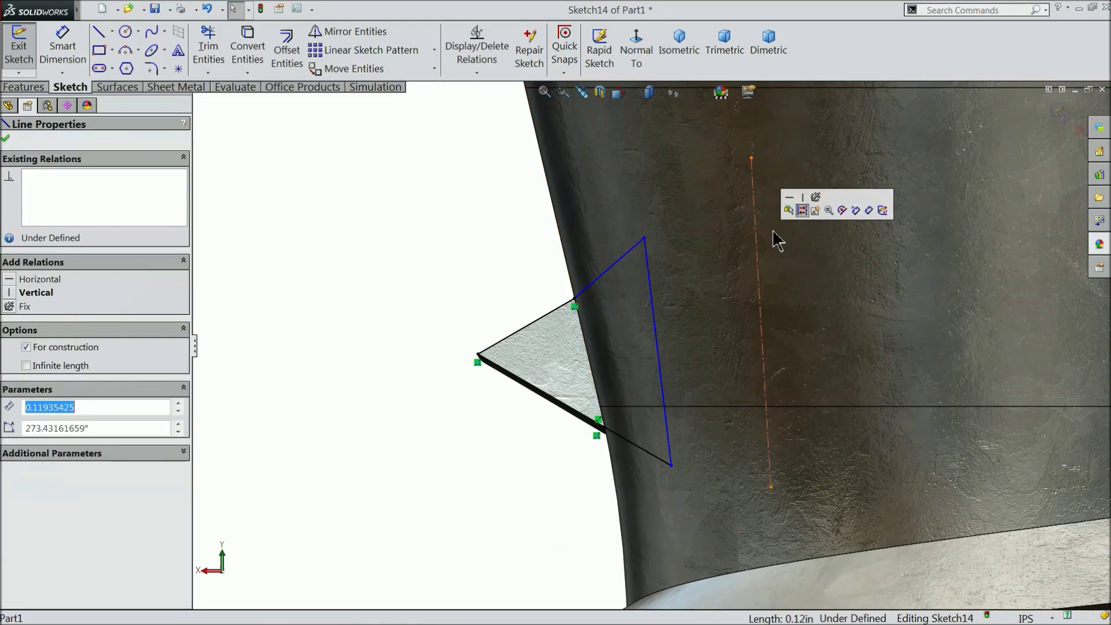
pyautogui.click(796, 209)
pyautogui.scroll(3, 804, 325)
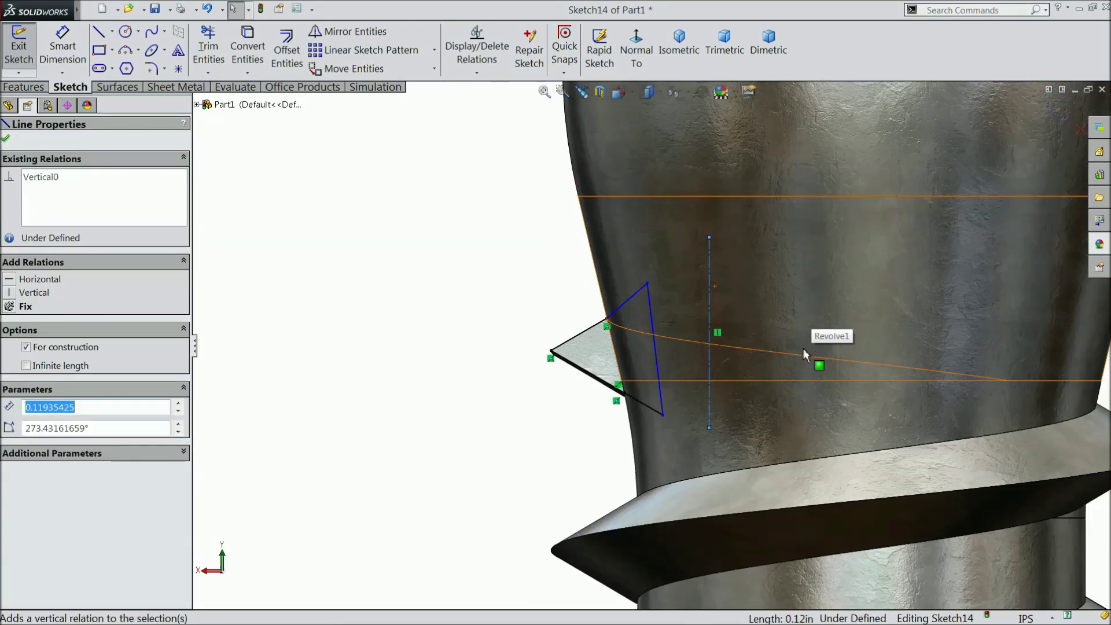
pyautogui.scroll(-3, 803, 349)
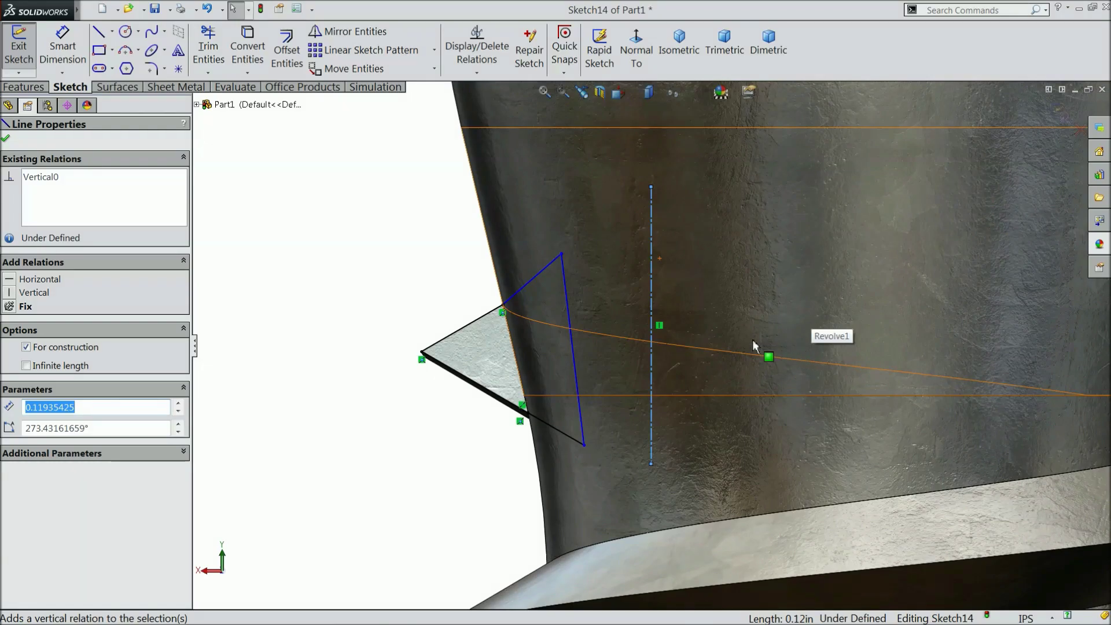
pyautogui.click(6, 139)
# Revolve the upper thread-end profile 100 degrees about the centerline in the reversed direction, merged with the bolt.
pyautogui.click(24, 87)
pyautogui.click(76, 50)
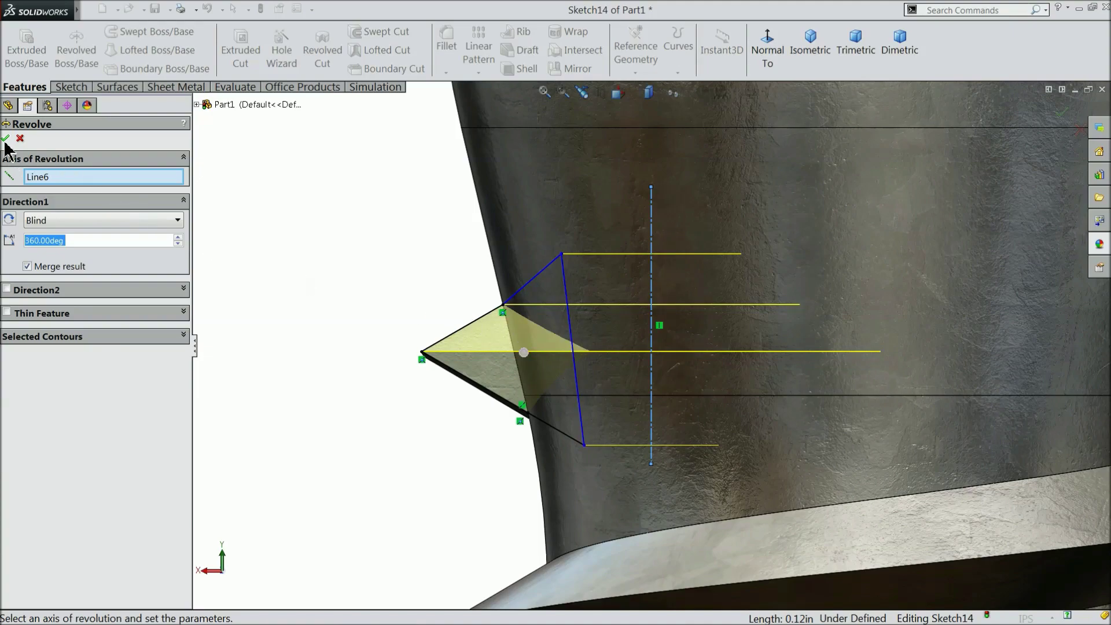
pyautogui.write('100')
pyautogui.press('Return')
pyautogui.moveTo(377, 243); pyautogui.dragTo(417, 202, button='middle')
pyautogui.moveTo(469, 355); pyautogui.dragTo(466, 355, button='middle')
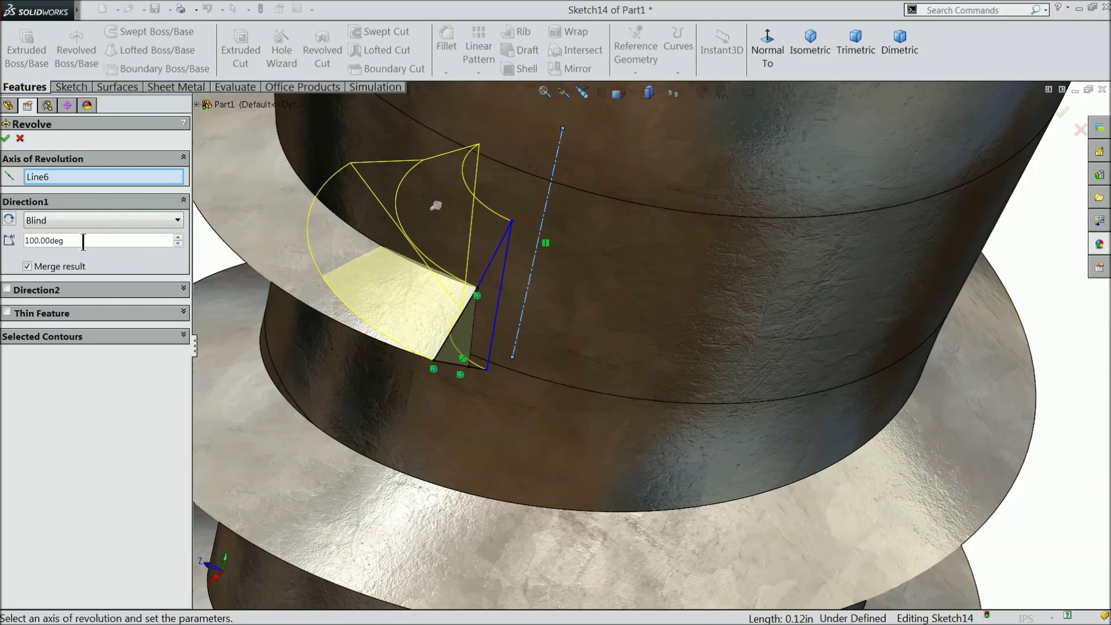
pyautogui.click(9, 225)
pyautogui.moveTo(470, 255)
pyautogui.mouseDown(button='middle')
pyautogui.moveTo(478, 182)
pyautogui.moveTo(469, 238)
pyautogui.mouseUp(button='middle')
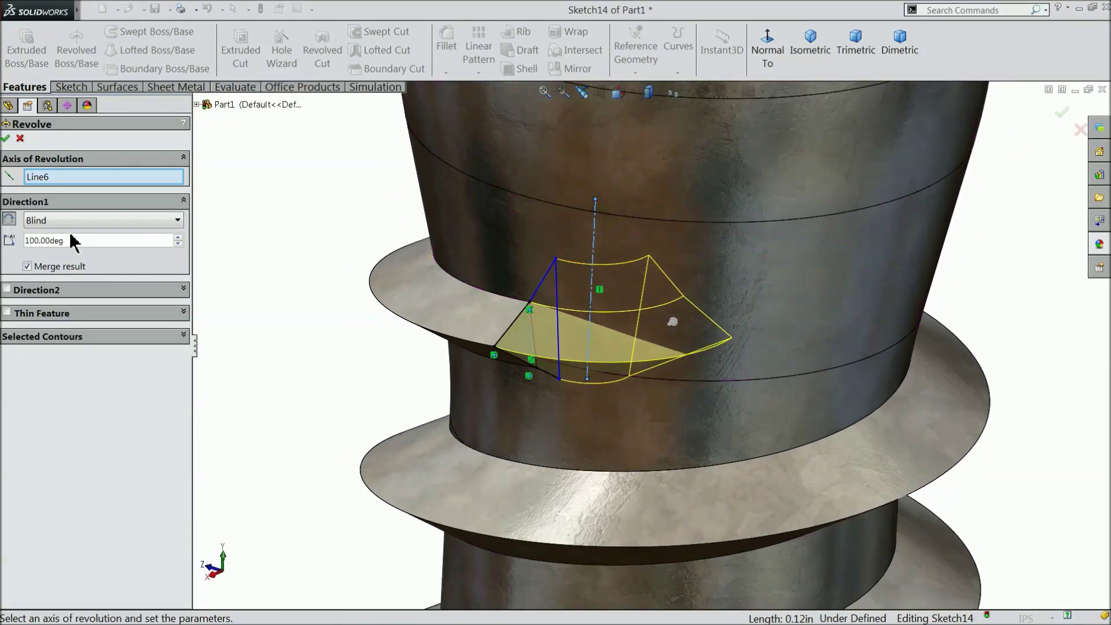
pyautogui.click(6, 138)
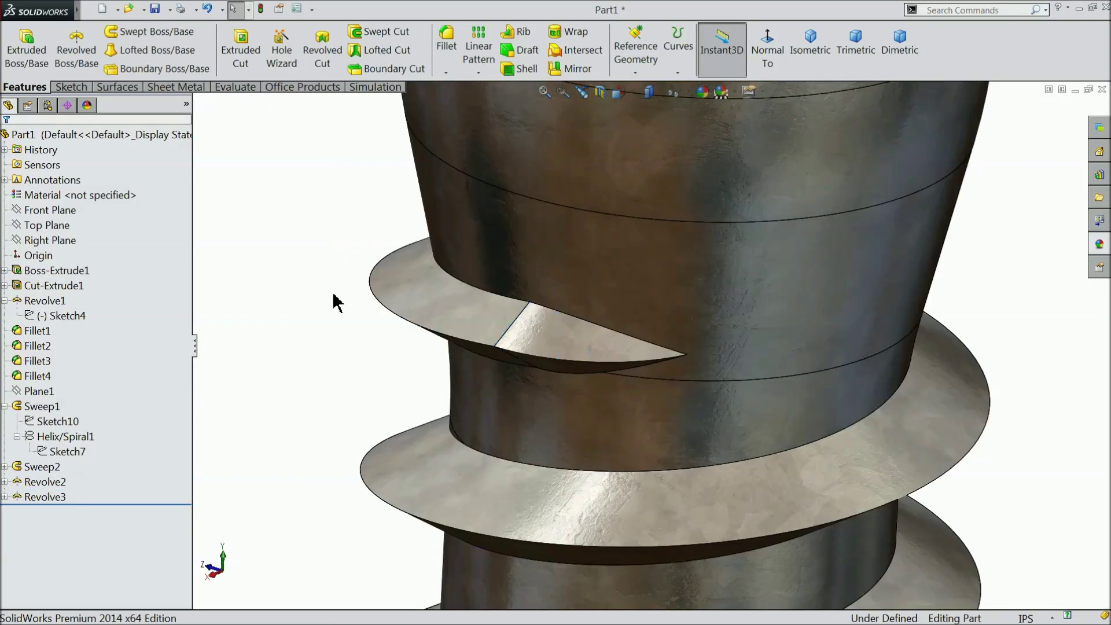
# Examine the whole bolt from several sides, including the thread, the pointed tip and the transition into the shank.
pyautogui.moveTo(625, 402); pyautogui.dragTo(692, 384, button='middle')
pyautogui.scroll(4, 618, 362)
pyautogui.scroll(8, 616, 360)
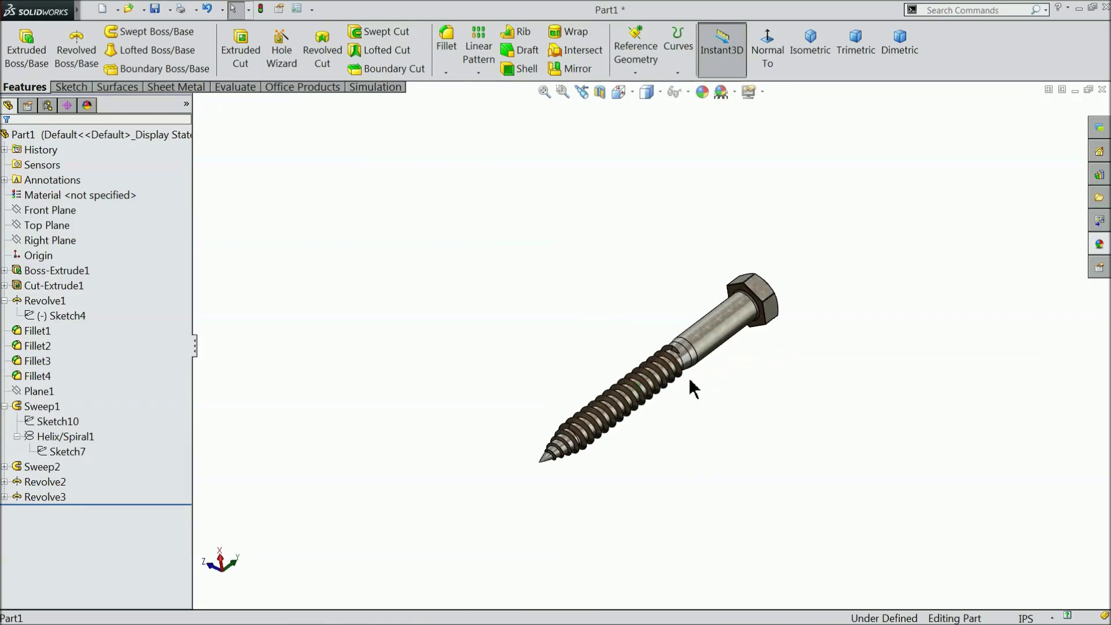
pyautogui.scroll(-6, 659, 388)
pyautogui.moveTo(582, 328); pyautogui.dragTo(639, 394, button='middle')
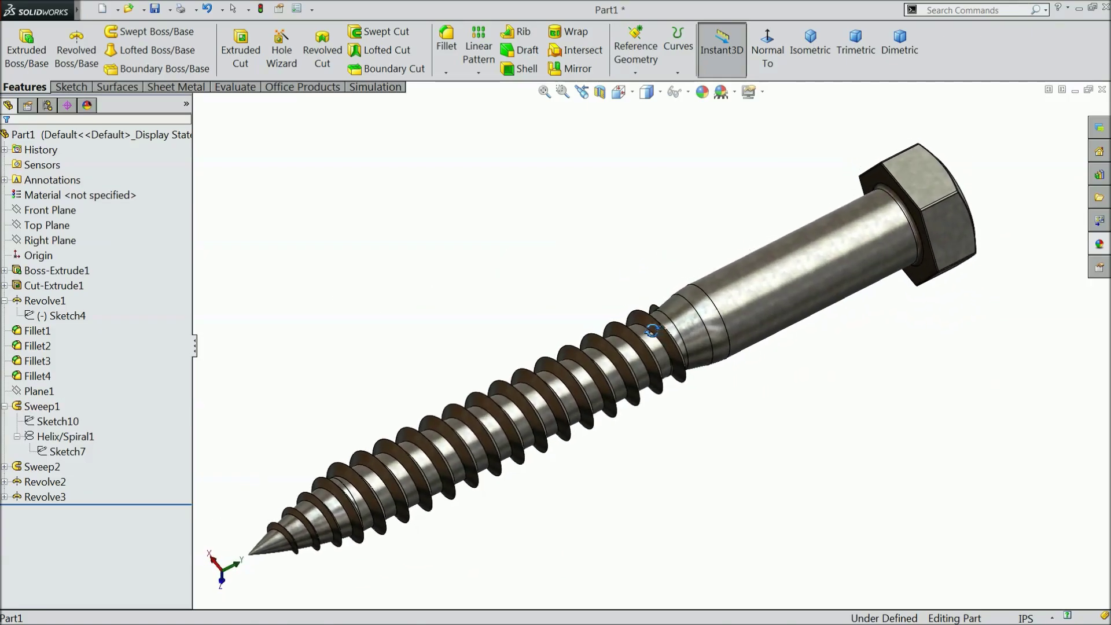
pyautogui.scroll(-3, 630, 414)
pyautogui.scroll(4, 619, 428)
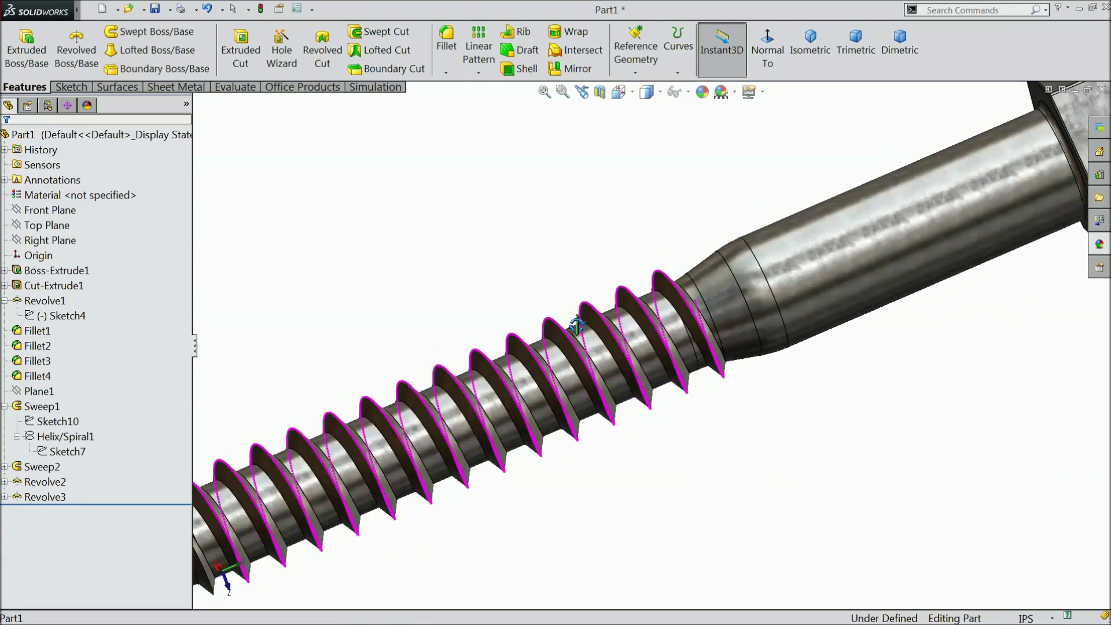
pyautogui.scroll(3, 584, 399)
pyautogui.scroll(-1, 585, 421)
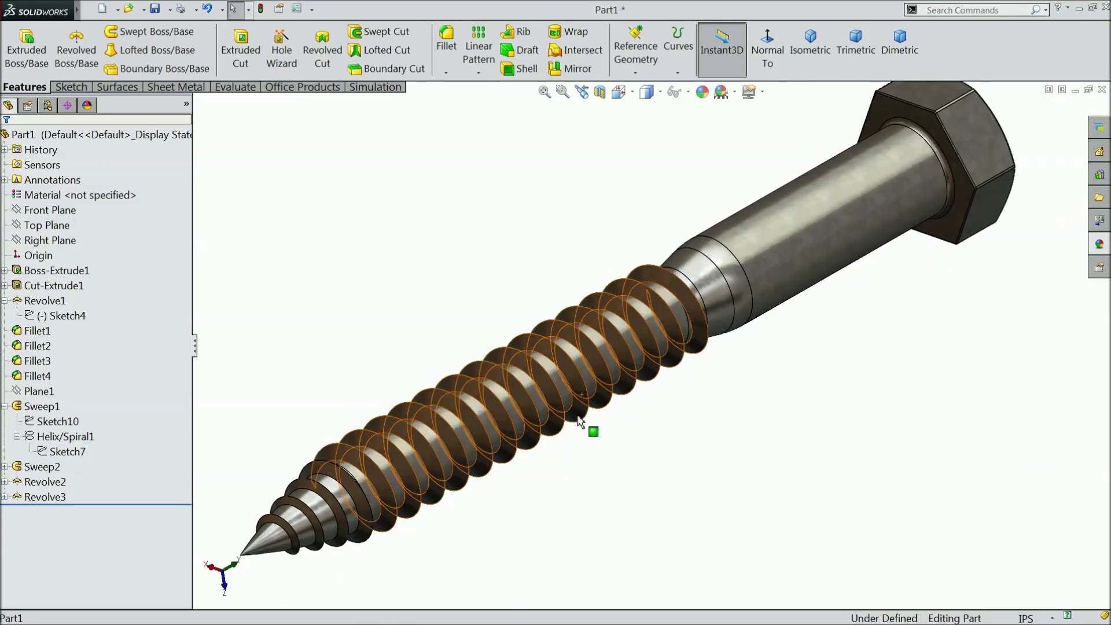
pyautogui.moveTo(711, 340); pyautogui.dragTo(675, 317, button='middle')
# Apply the polished steel appearance from the metal appearances to the whole bolt.
pyautogui.click(1097, 246)
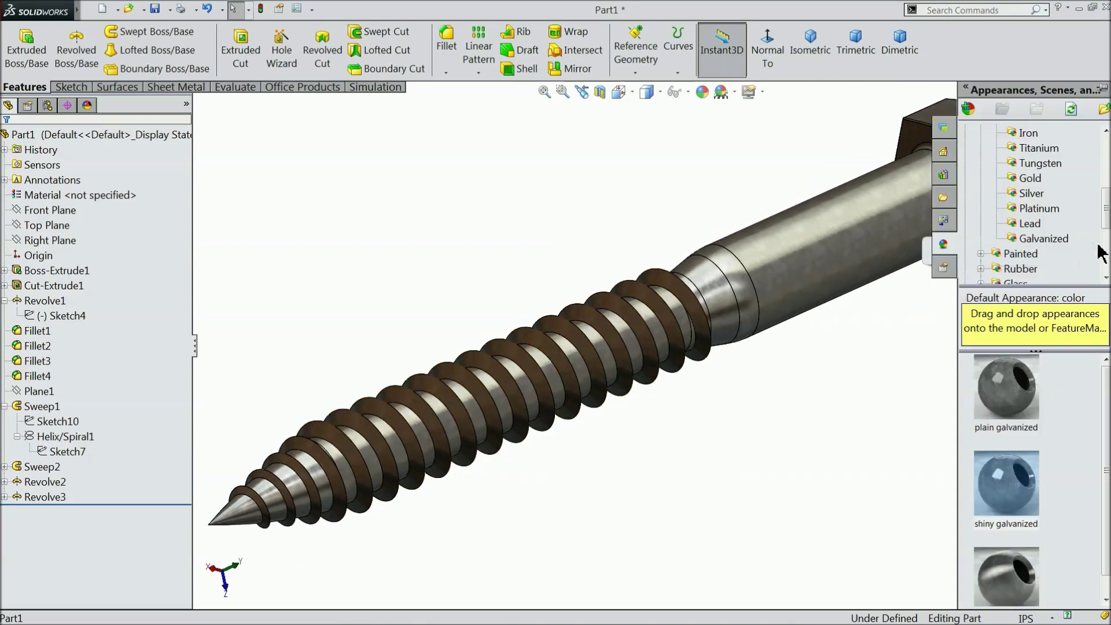
pyautogui.scroll(4, 1030, 209)
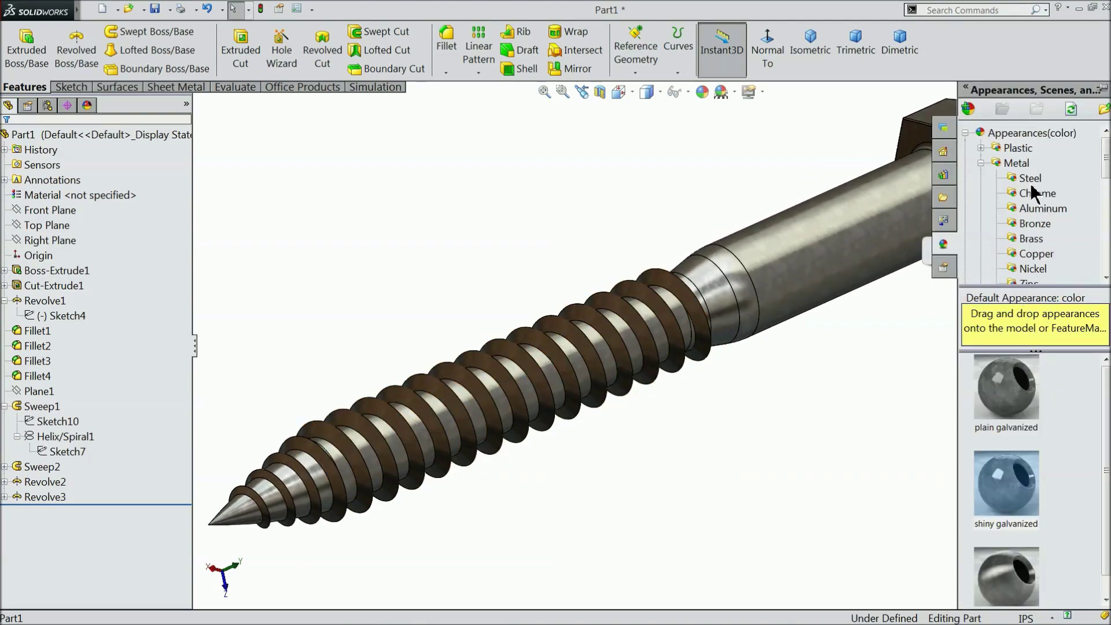
pyautogui.click(1030, 178)
pyautogui.doubleClick(1007, 386)
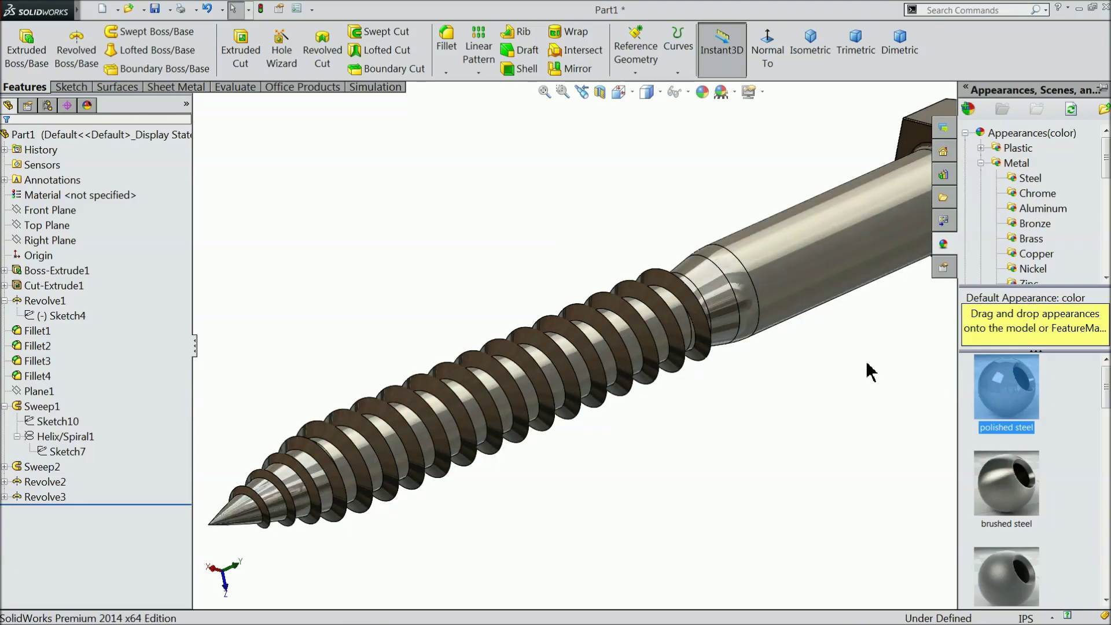